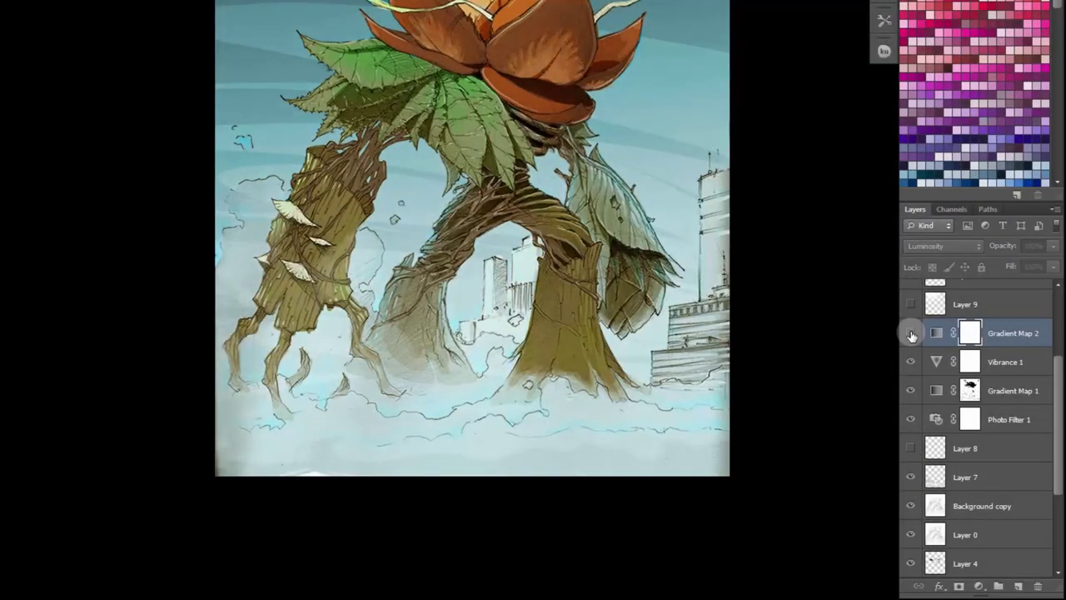
Make the Gradient Map 2 adjustment layer and Layer 9 of the concept painting visible.
click(911, 335)
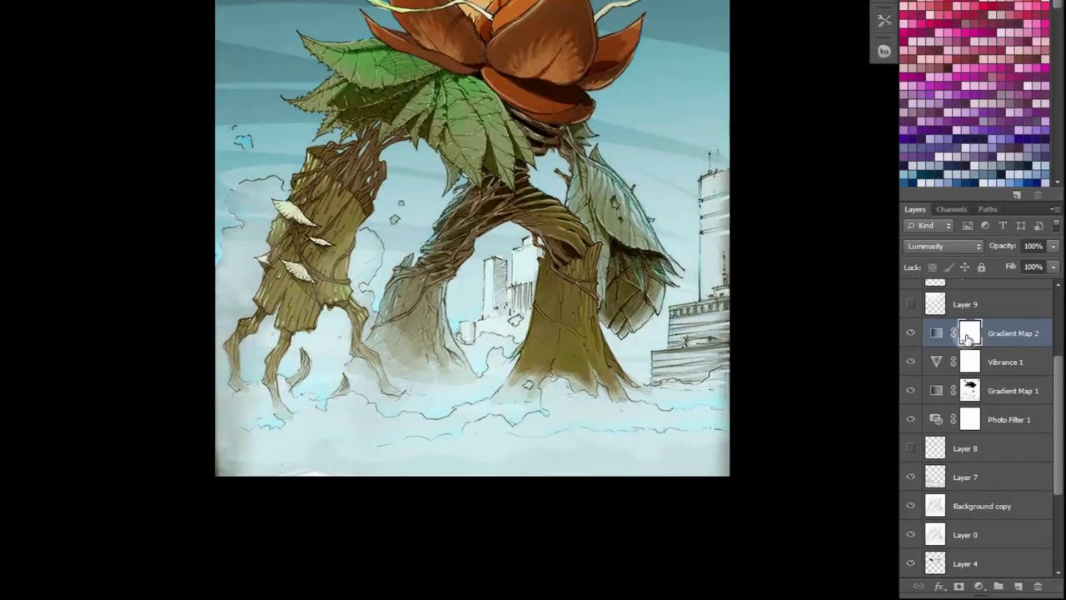
scroll(969, 334, up, 3)
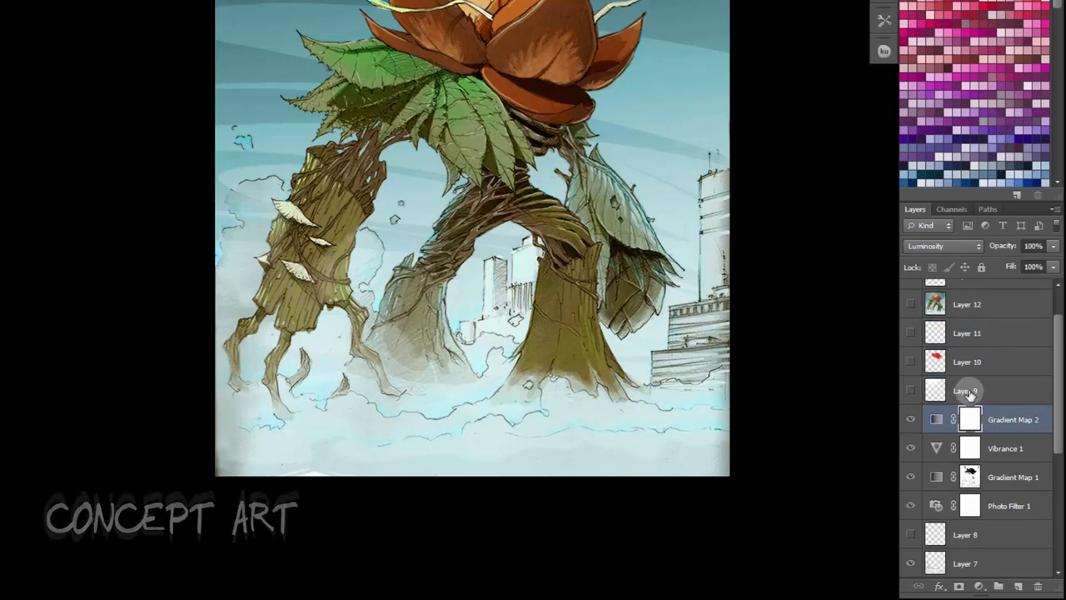
click(969, 391)
click(910, 391)
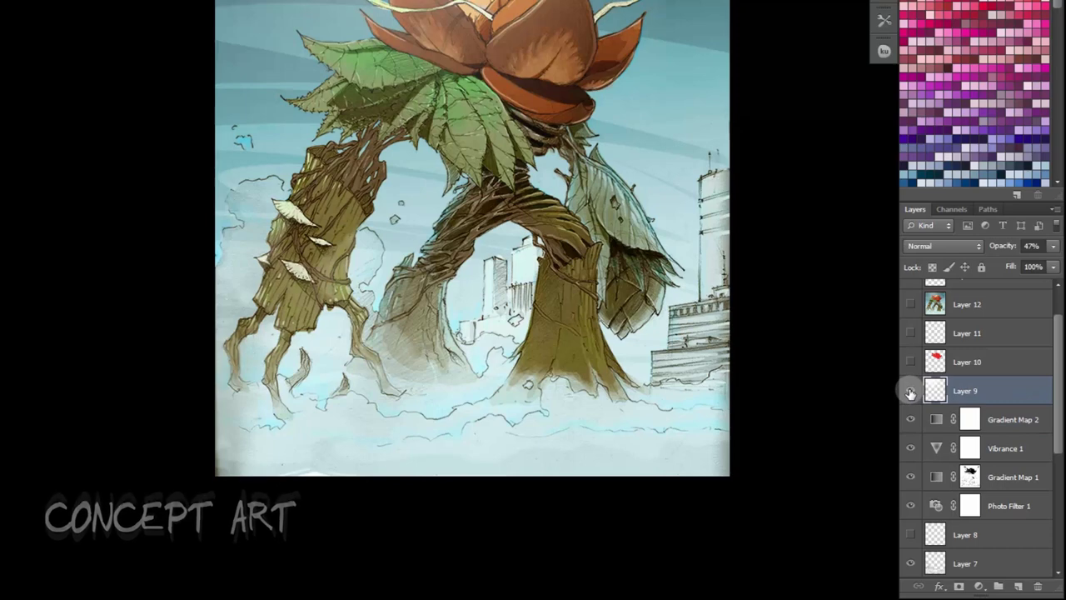
click(911, 392)
click(910, 392)
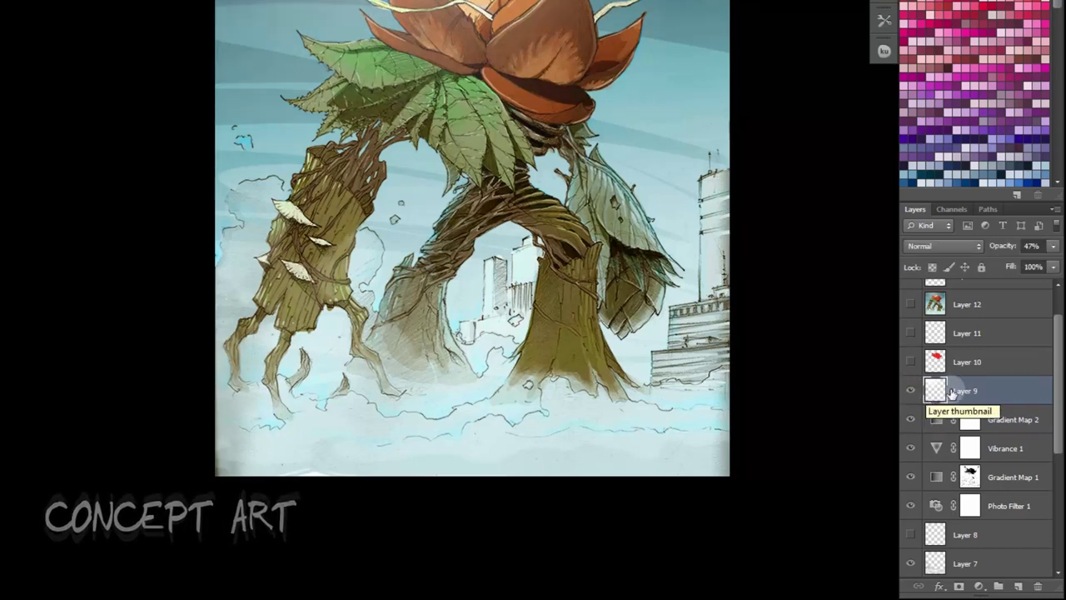
Make the red flower overlay on Layer 10 and the content of Layer 11 visible in the concept painting.
click(935, 360)
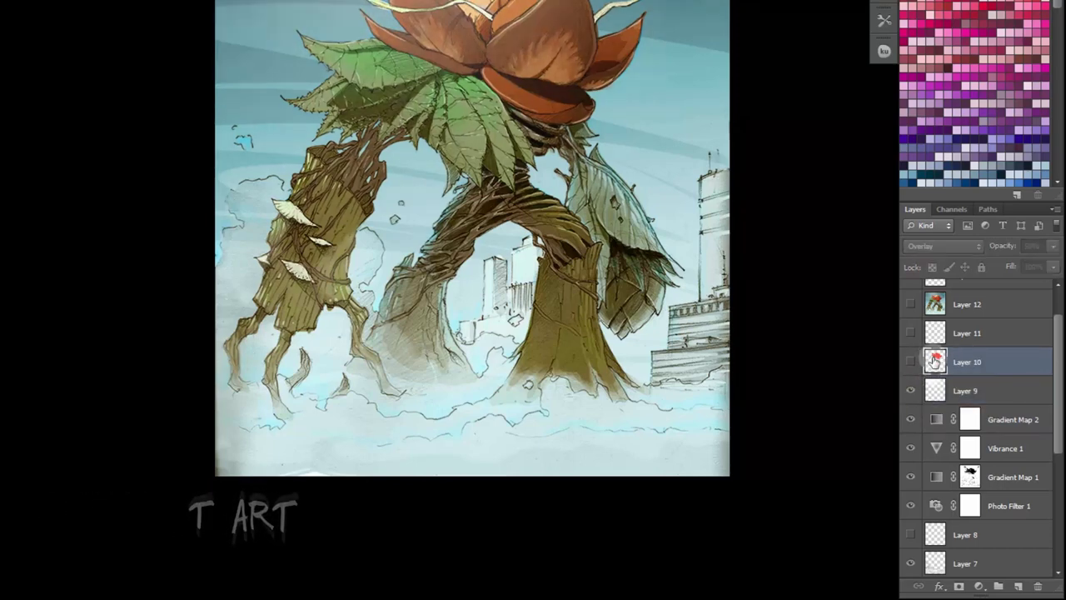
click(912, 362)
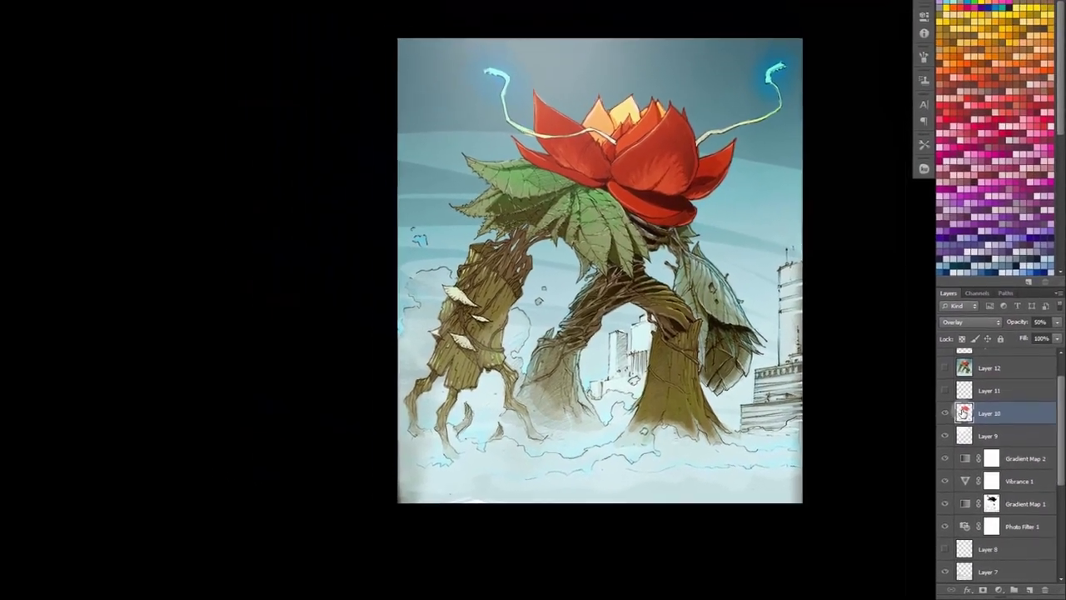
key(Tab)
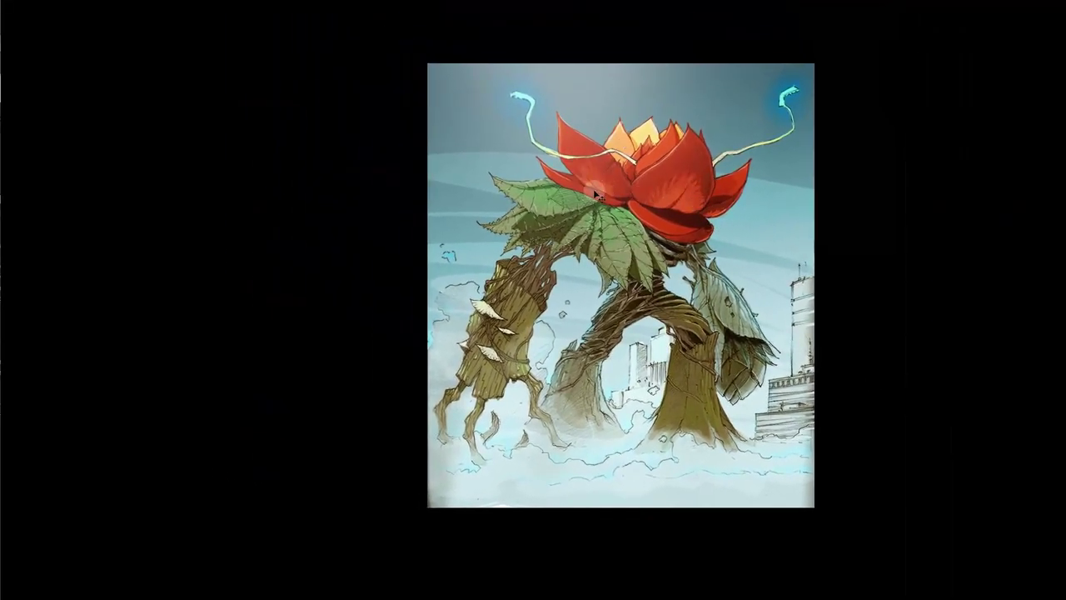
mouse_move(1062, 363)
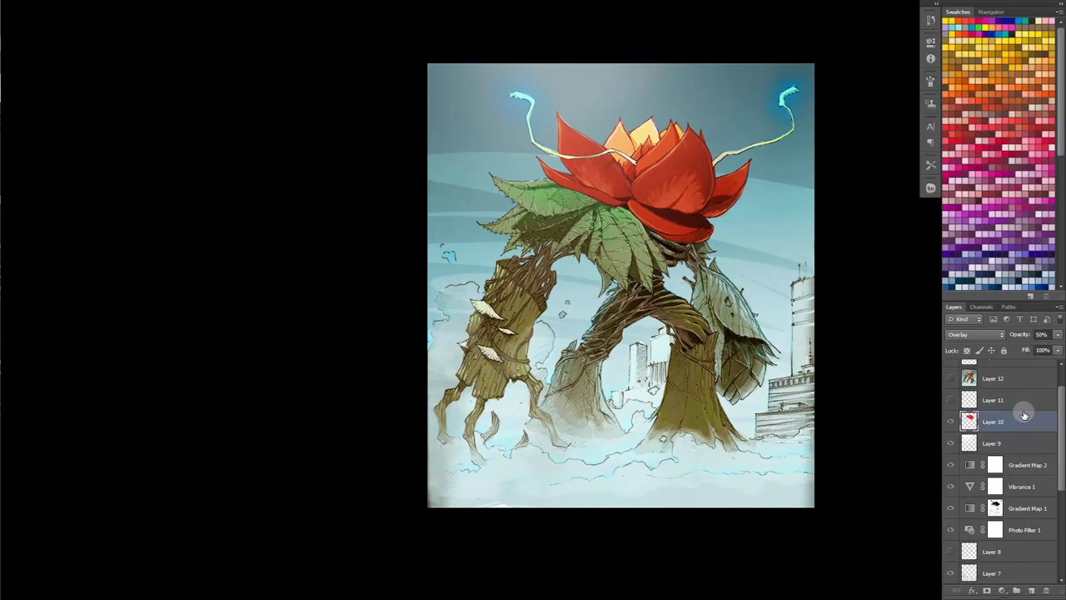
click(993, 400)
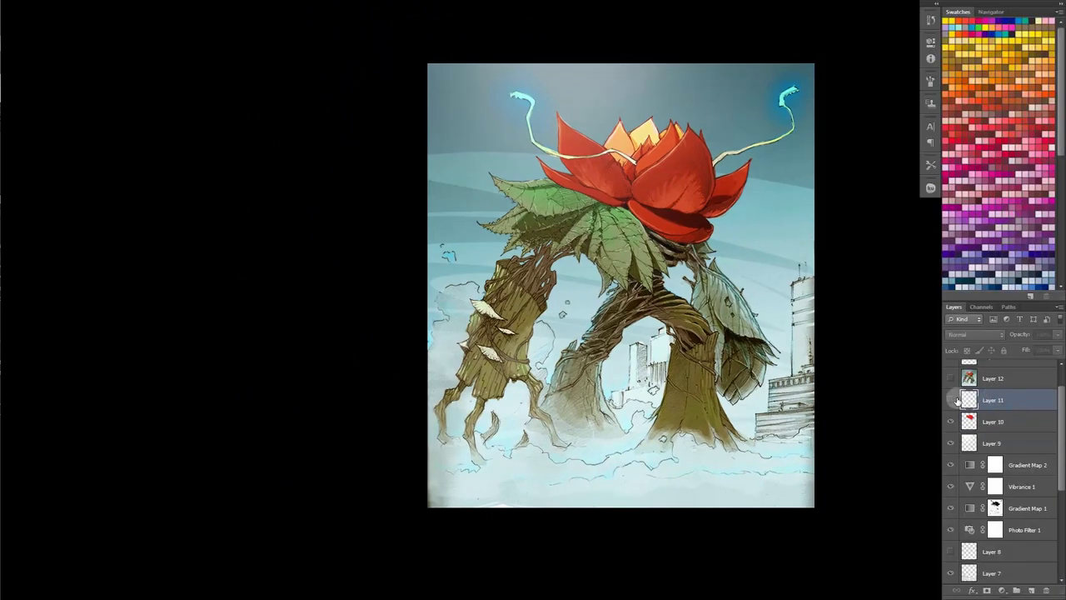
click(949, 401)
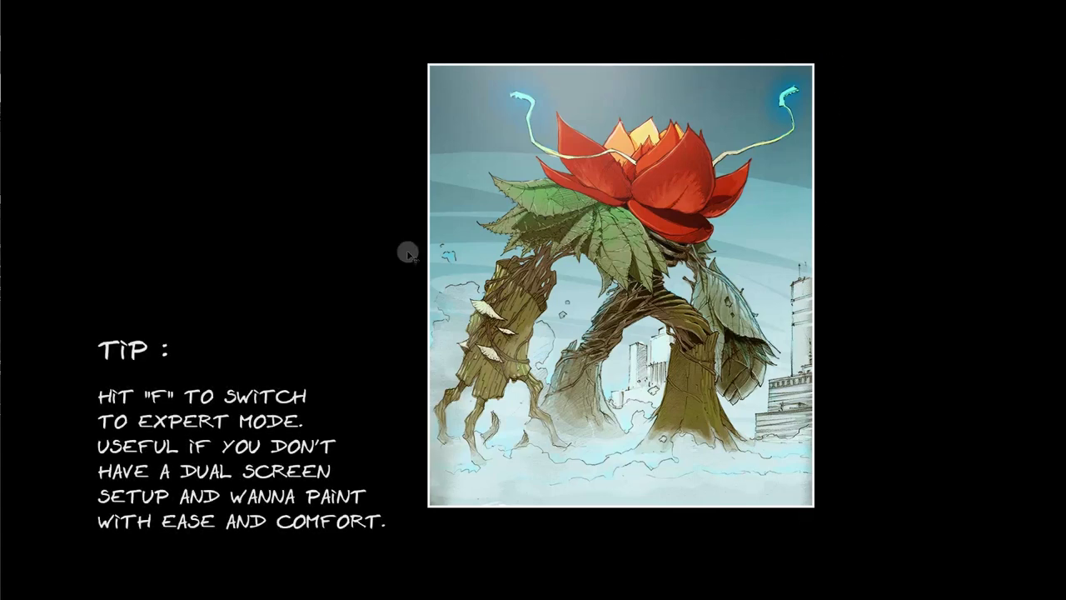
Make Layer 12, Layer 13 and Layer 13 copy visible to complete the concept painting with its signature.
mouse_move(1043, 427)
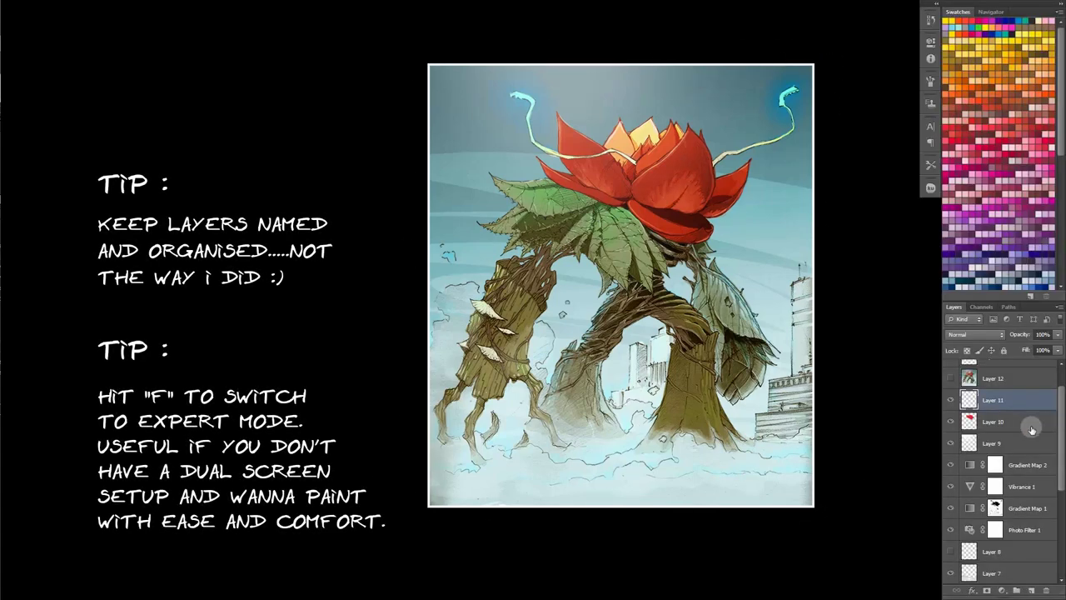
click(988, 382)
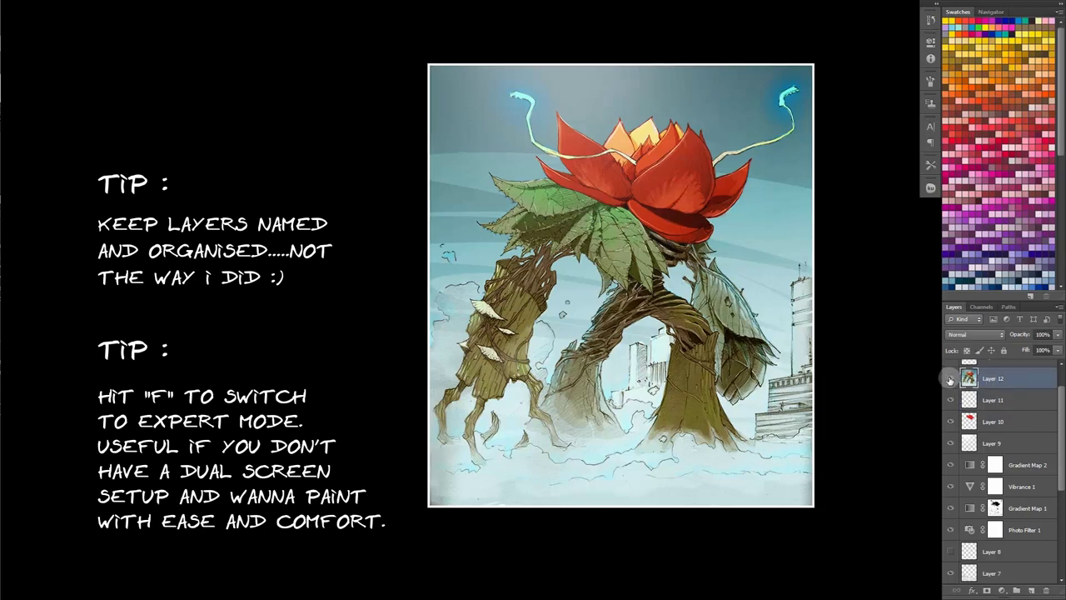
scroll(991, 384, up, 2)
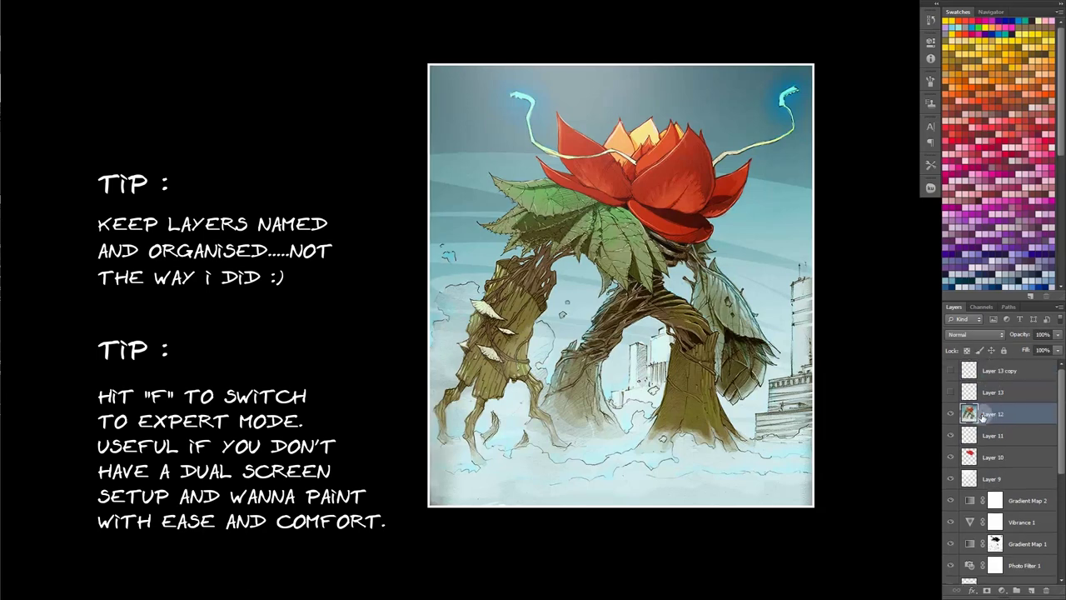
click(950, 417)
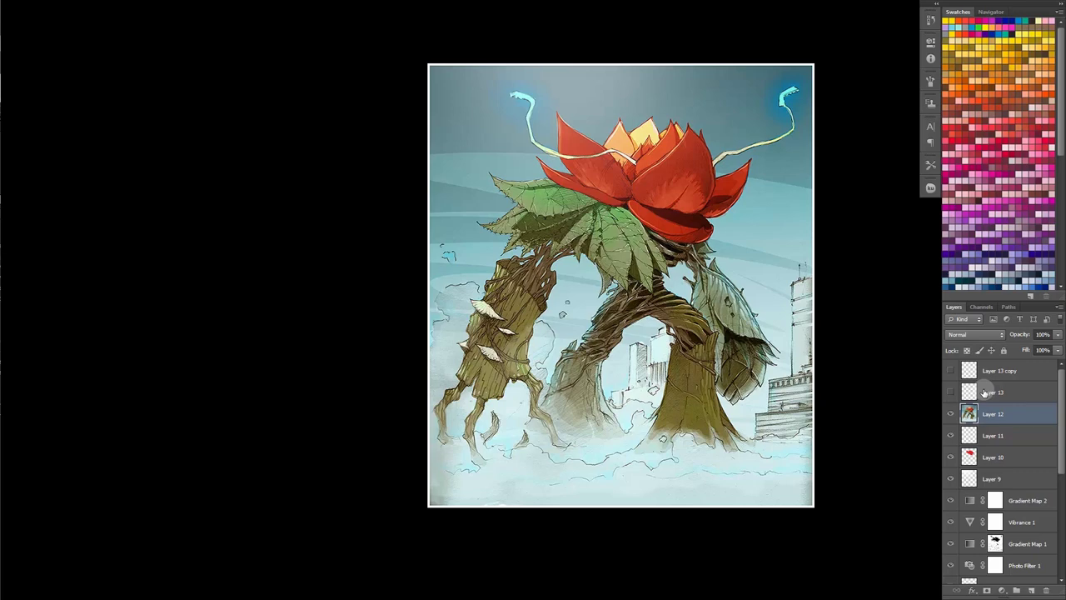
click(985, 392)
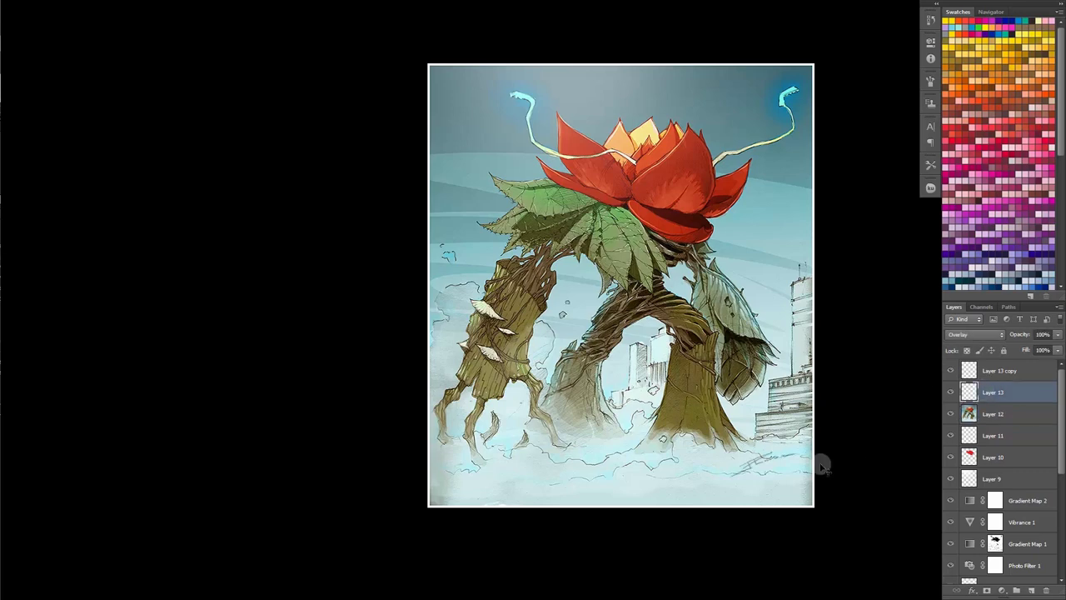
key(Tab)
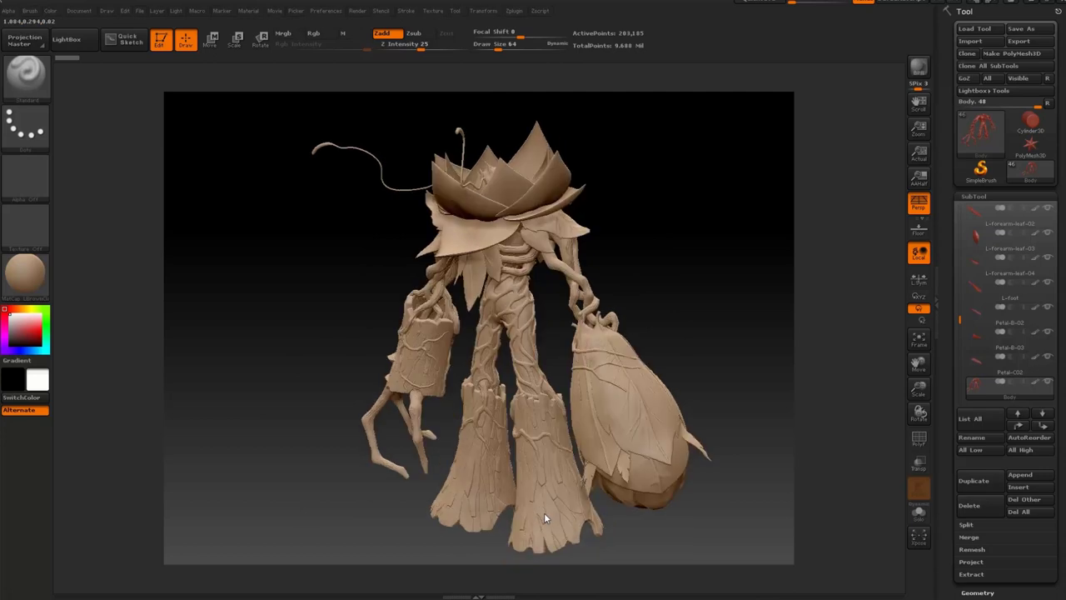
key(Down)
key(Down)
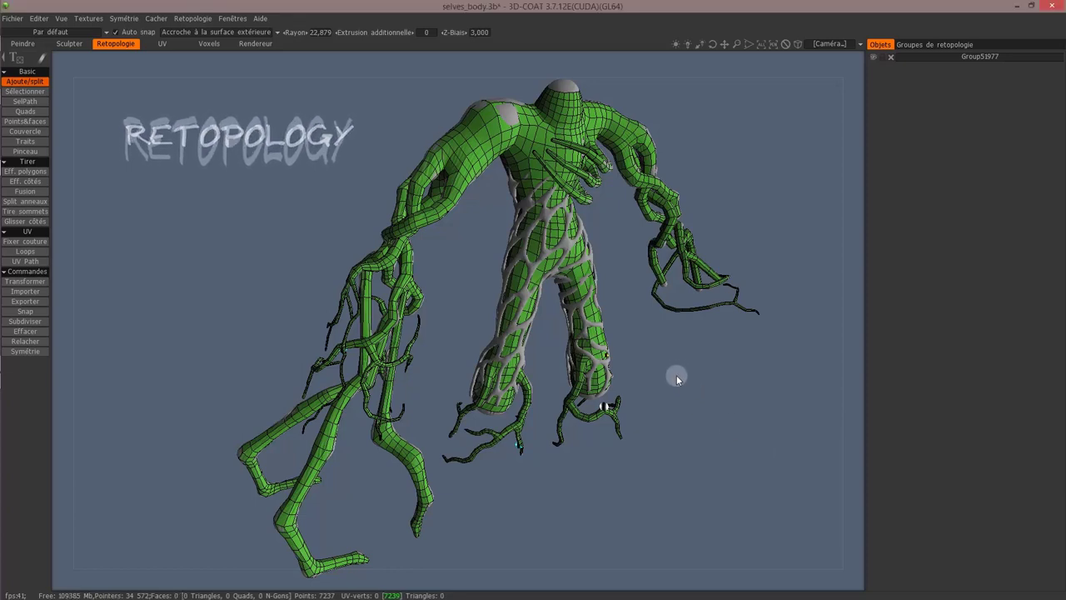
Switch to 3D-Coat and examine the retopology mesh of the creature's arms, legs and root feet from several sides.
drag(651, 376, 712, 248)
right_drag(712, 248, 897, 286)
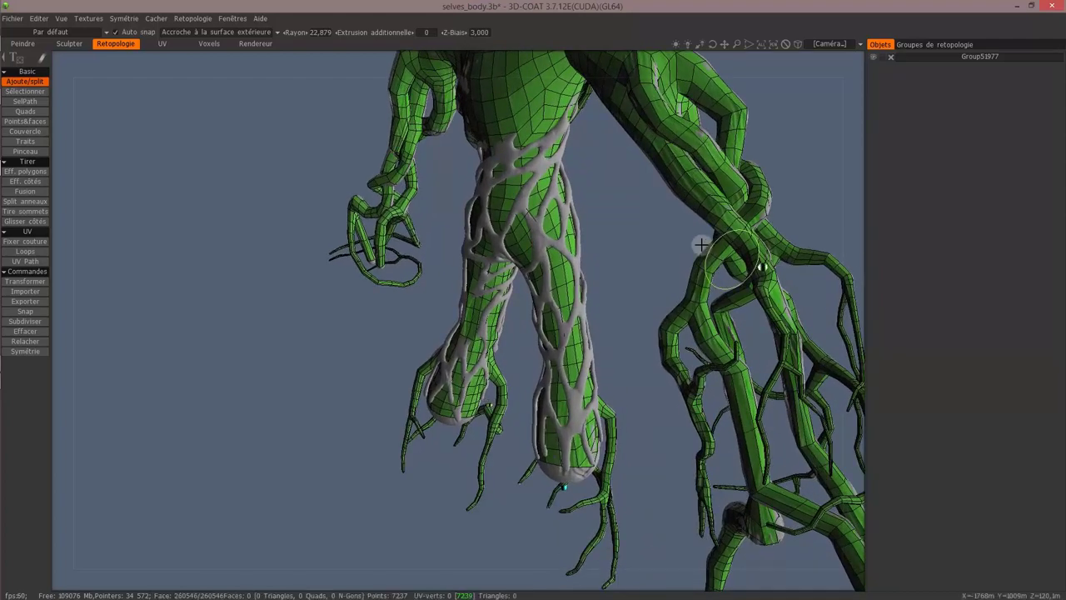
drag(701, 244, 513, 289)
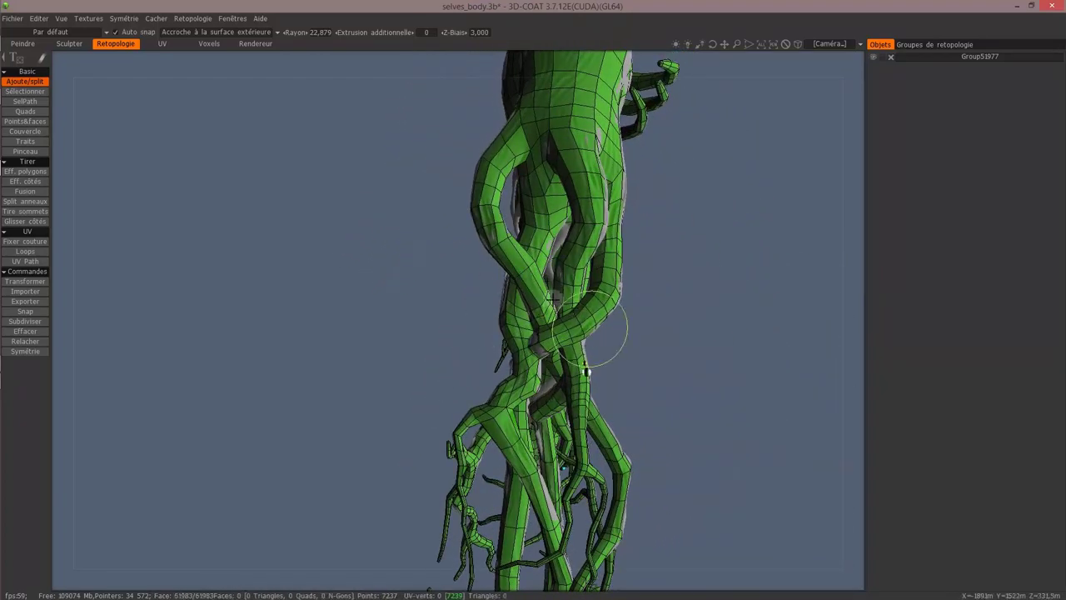
drag(610, 372, 416, 303)
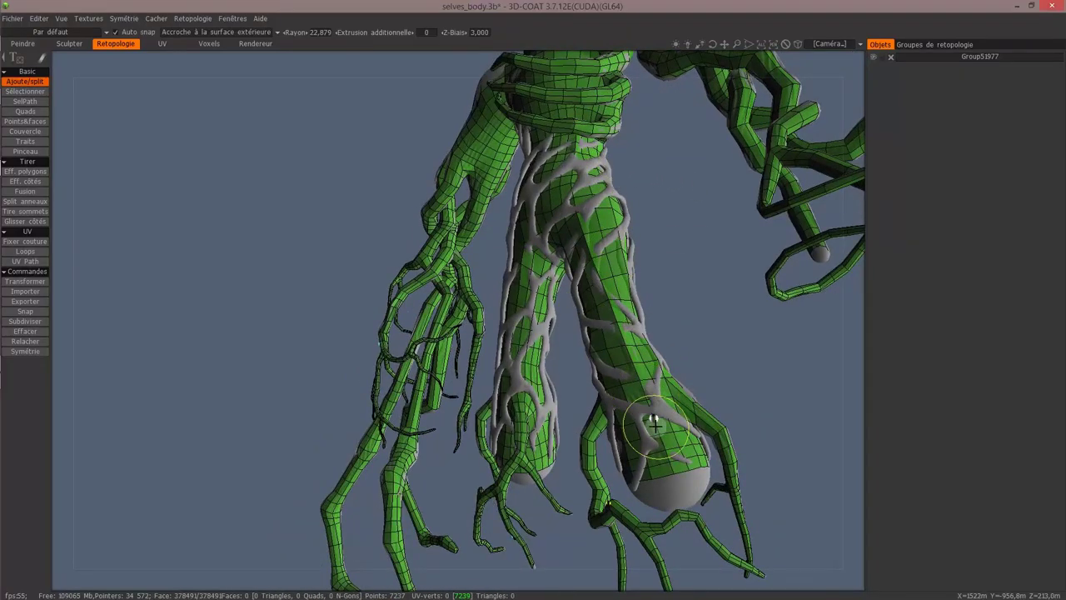
drag(688, 169, 807, 376)
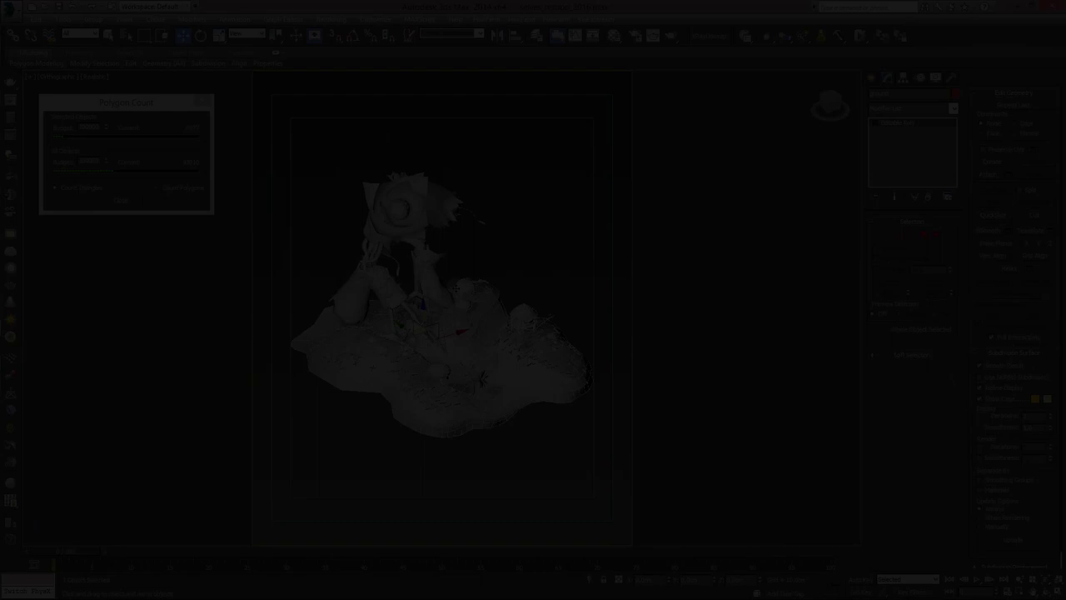
Switch to 3ds Max, select the selves character standing on the ground and isolate it.
alt+middle_drag(458, 288, 498, 287)
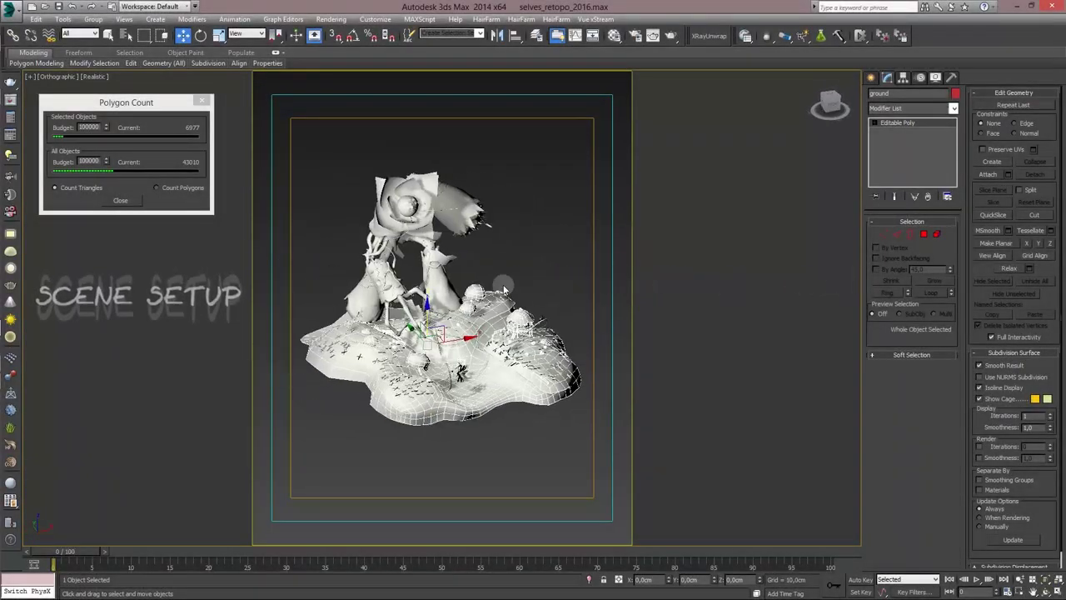
middle_drag(458, 347, 410, 375)
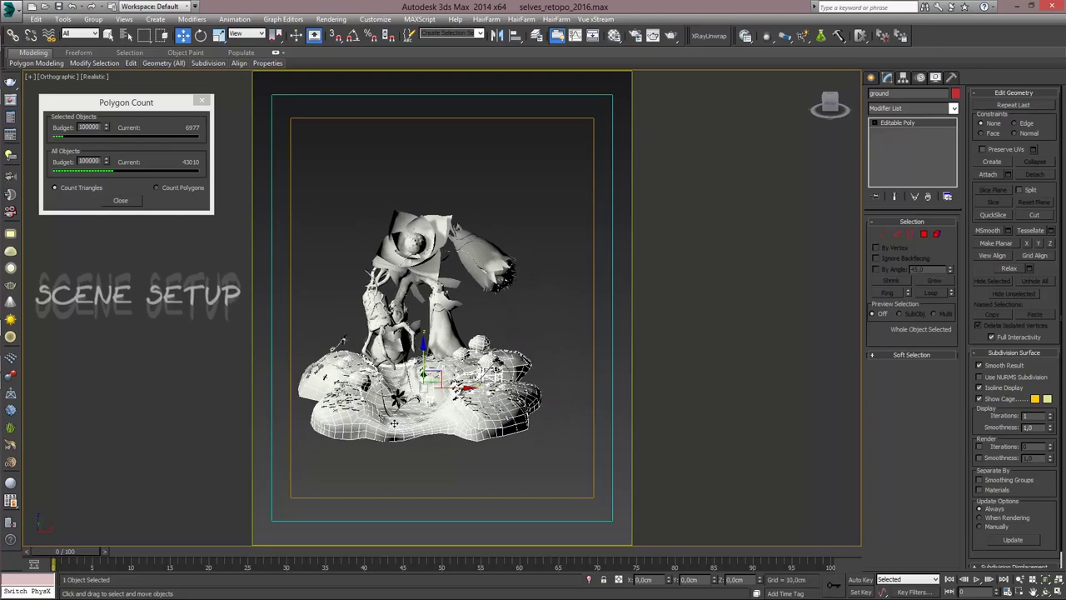
scroll(395, 422, up, 5)
click(411, 360)
alt+middle_drag(411, 360, 456, 293)
key(alt+q)
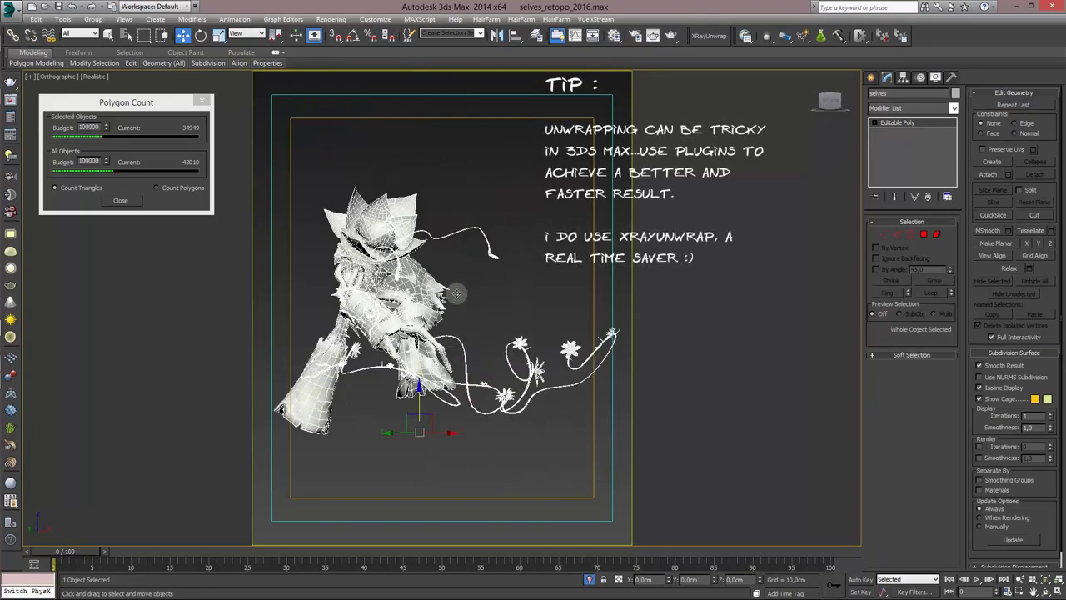
Examine the isolated character's wireframe from the side and front, including the flowering vines, and clear the selection.
scroll(530, 364, up, 3)
alt+middle_drag(567, 434, 664, 445)
scroll(568, 423, down, 3)
middle_drag(529, 397, 513, 343)
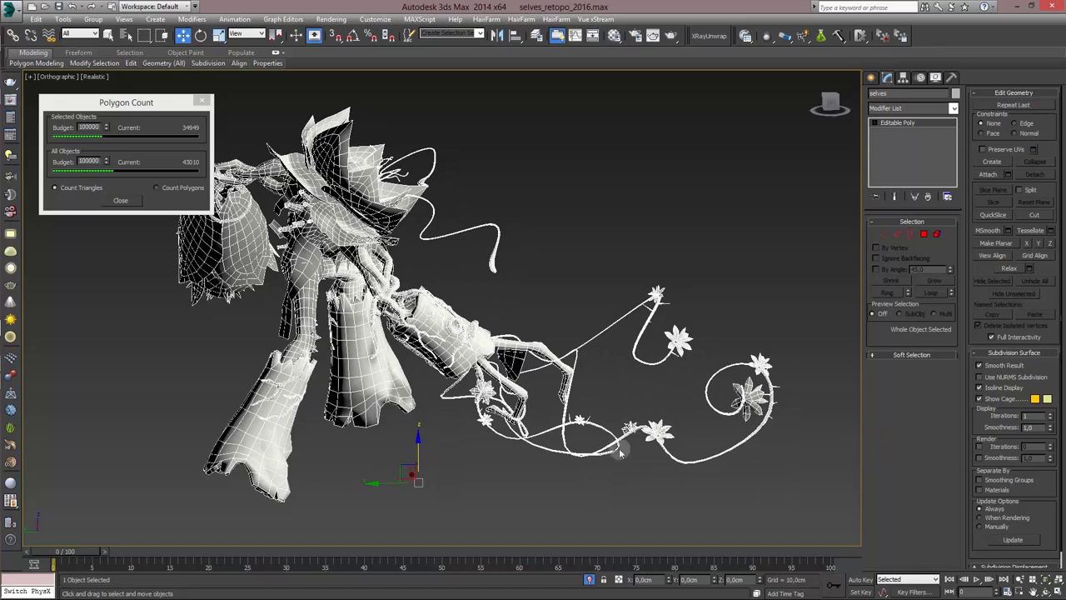
alt+middle_drag(616, 412, 545, 421)
alt+middle_drag(579, 418, 918, 411)
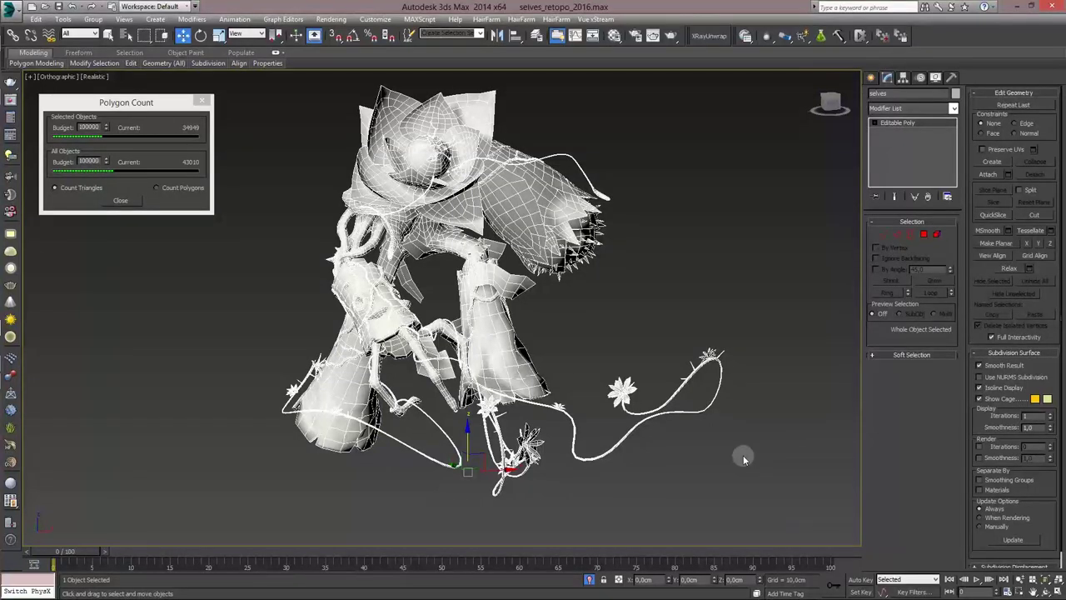
click(679, 283)
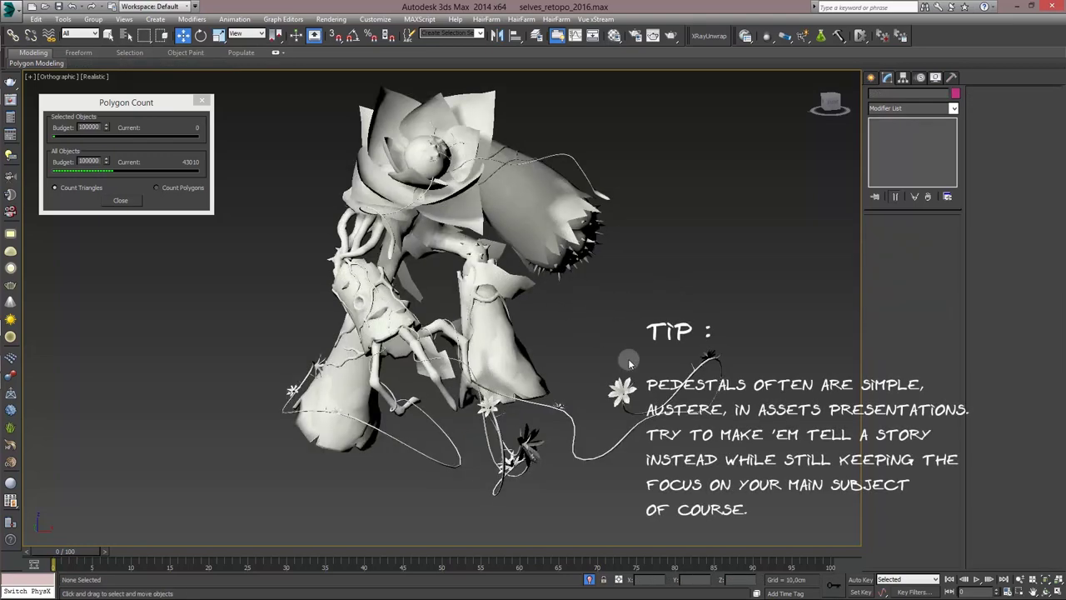
Turn on the safe frames and end the isolation to display the character together with the ground and mushrooms.
key(shift+f)
scroll(457, 301, up, 5)
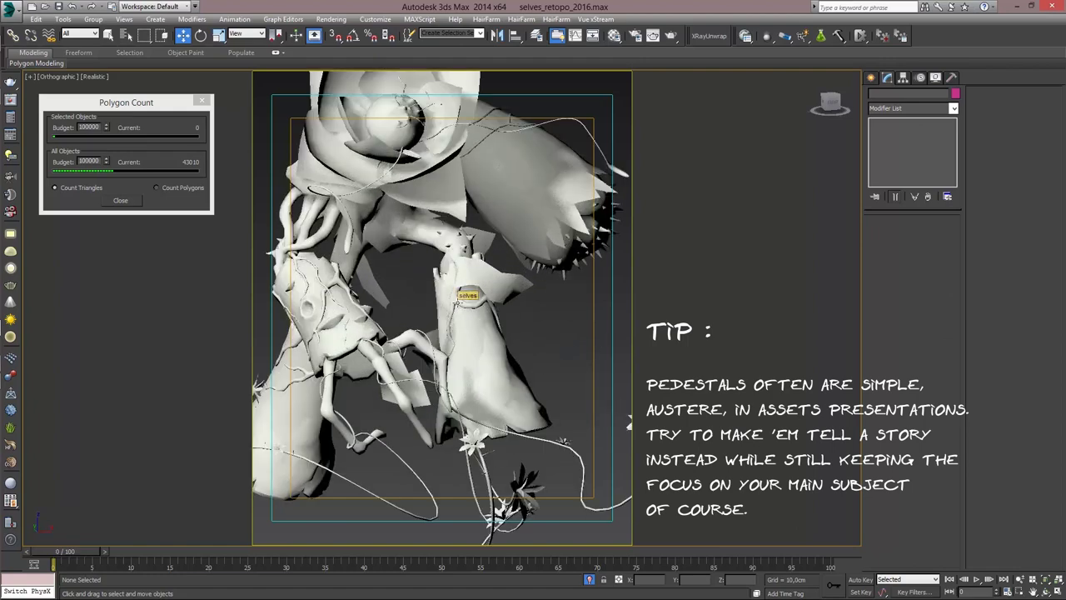
scroll(457, 303, down, 3)
click(588, 579)
scroll(545, 338, down, 3)
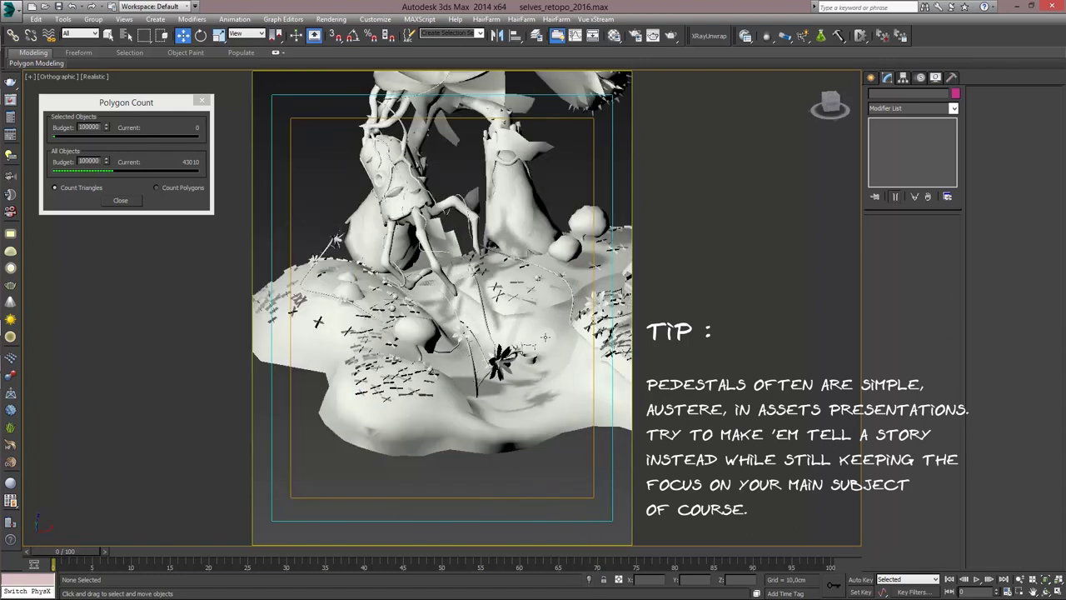
scroll(546, 337, down, 5)
scroll(509, 294, up, 2)
middle_drag(509, 294, 387, 310)
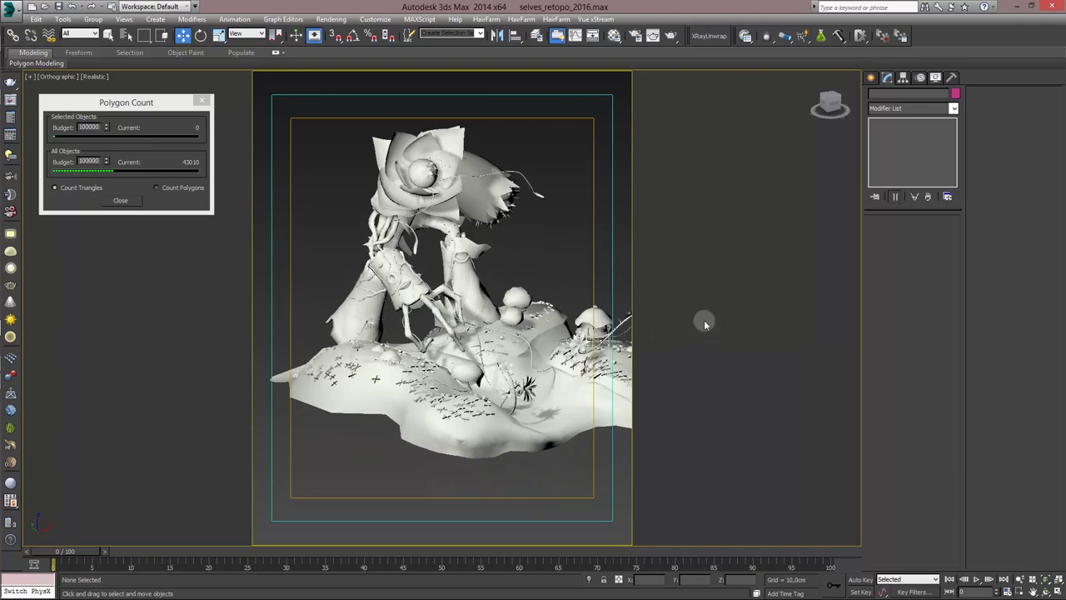
key(shift+z)
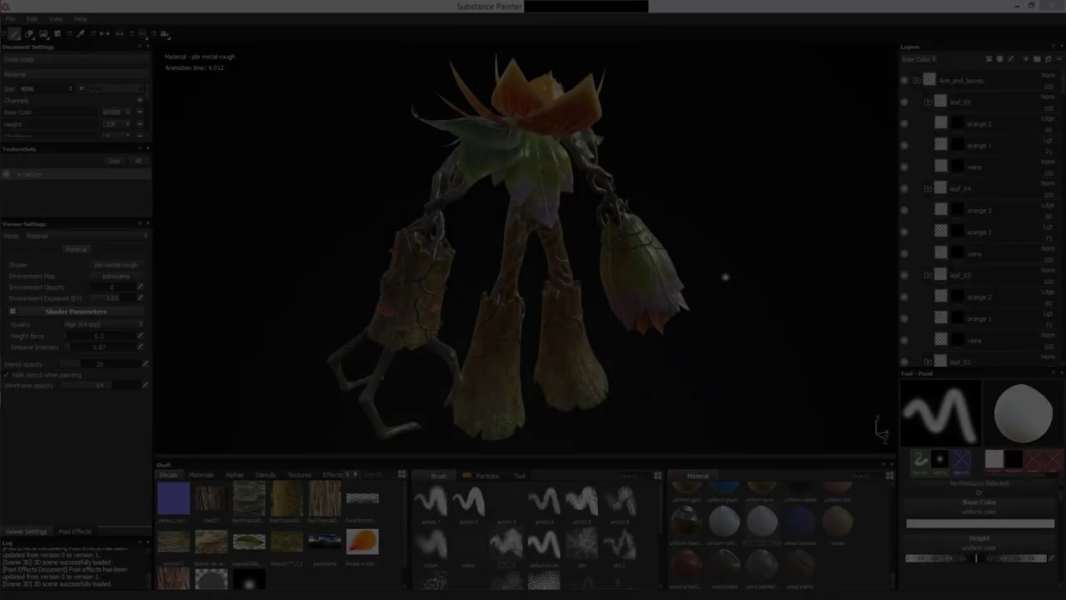
Switch to Substance Painter and examine the textured creature in 3D and its texture layout in the 2D view.
mouse_move(680, 303)
alt+mouse_down()
mouse_move(621, 307)
mouse_move(700, 310)
alt+mouse_up()
alt+drag(834, 315, 862, 303)
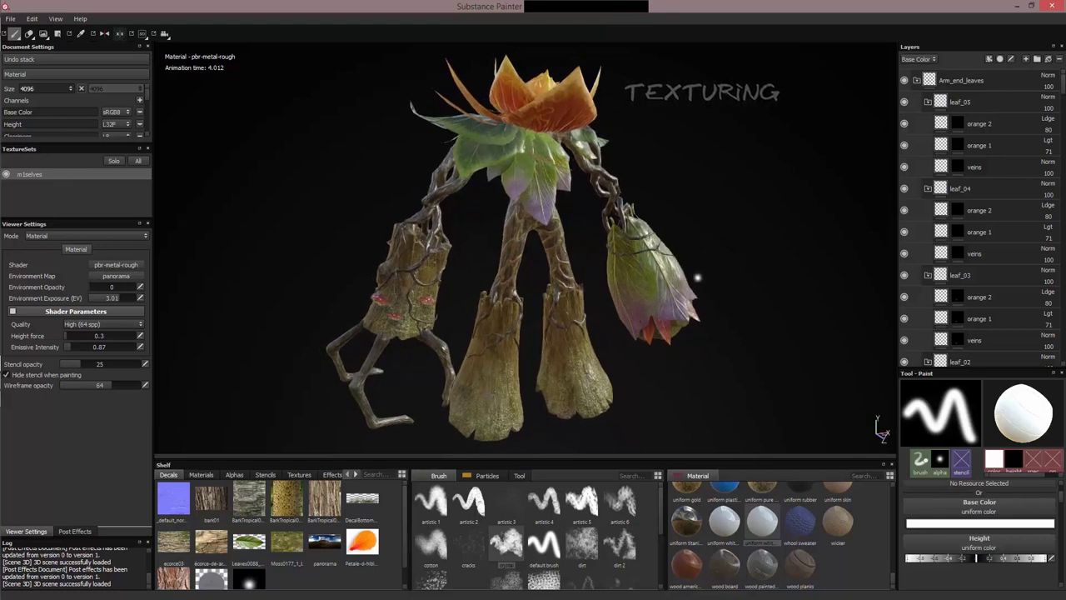
key(F3)
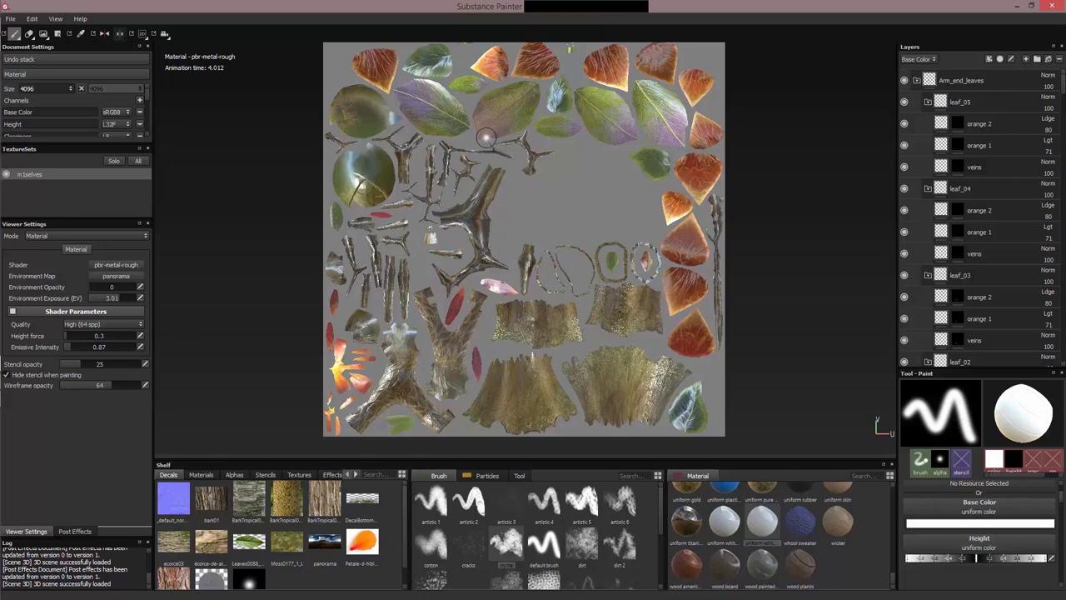
key(F2)
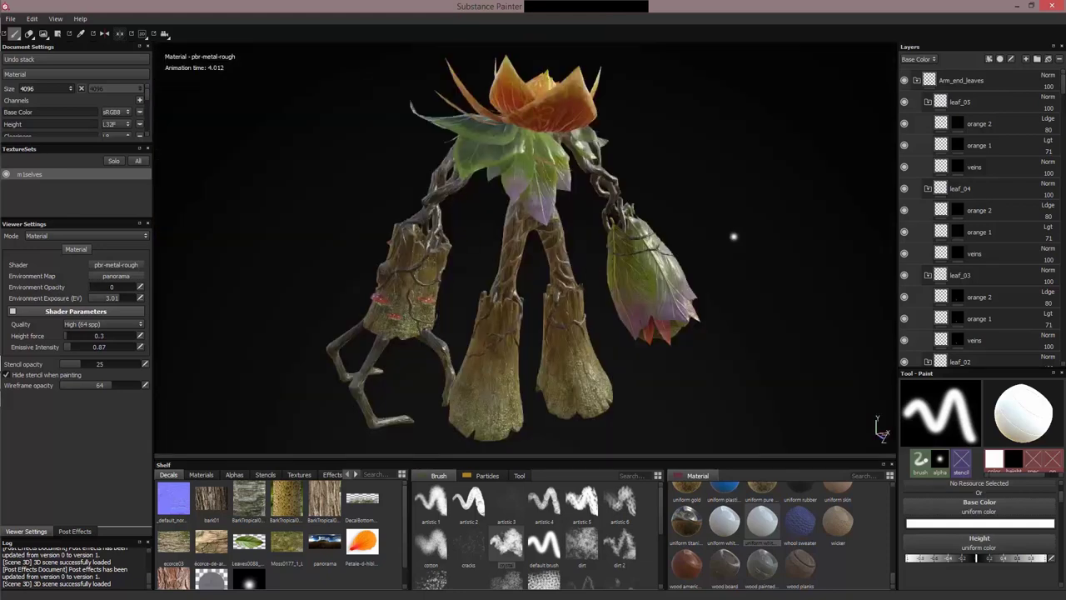
alt+drag(723, 225, 704, 197)
scroll(703, 197, up, 1)
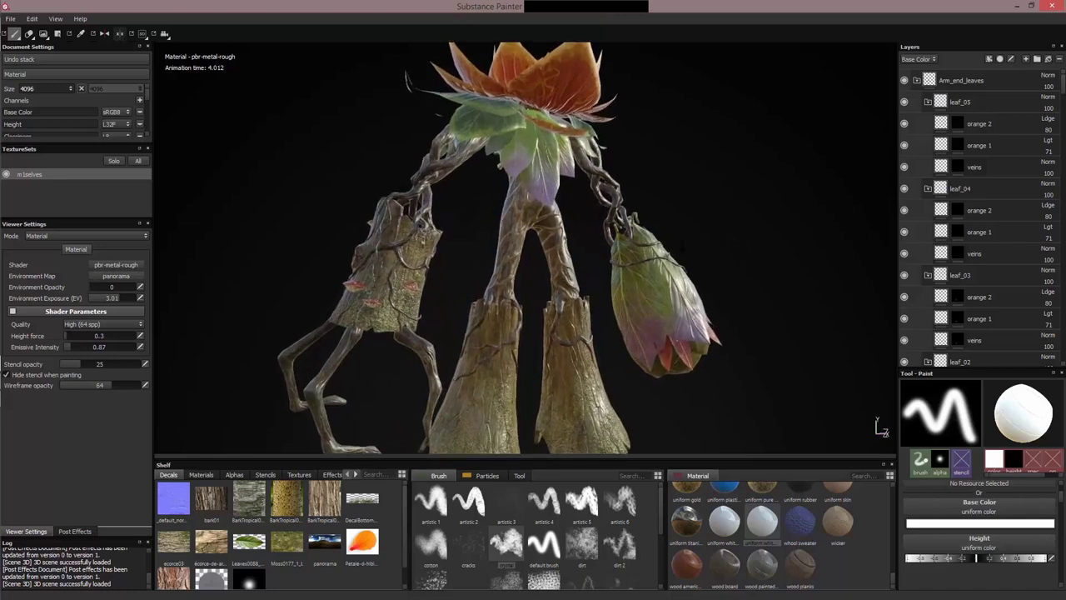
Lower the document's texture size to 2048 and restore it to 4096.
scroll(703, 198, down, 1)
alt+middle_drag(703, 197, 685, 235)
alt+drag(704, 205, 658, 209)
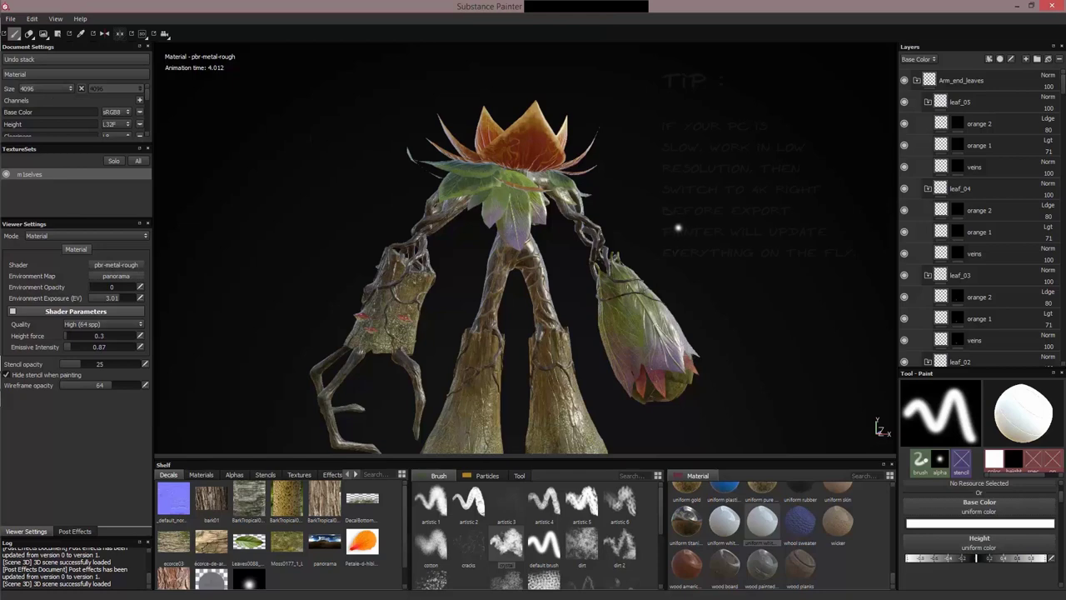
click(60, 89)
click(62, 131)
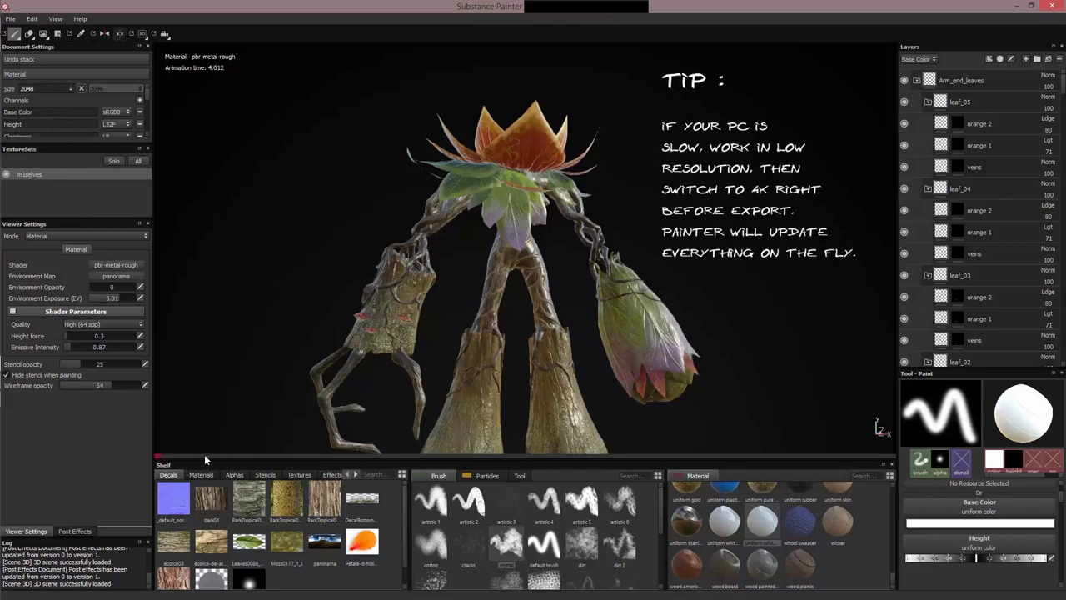
click(66, 89)
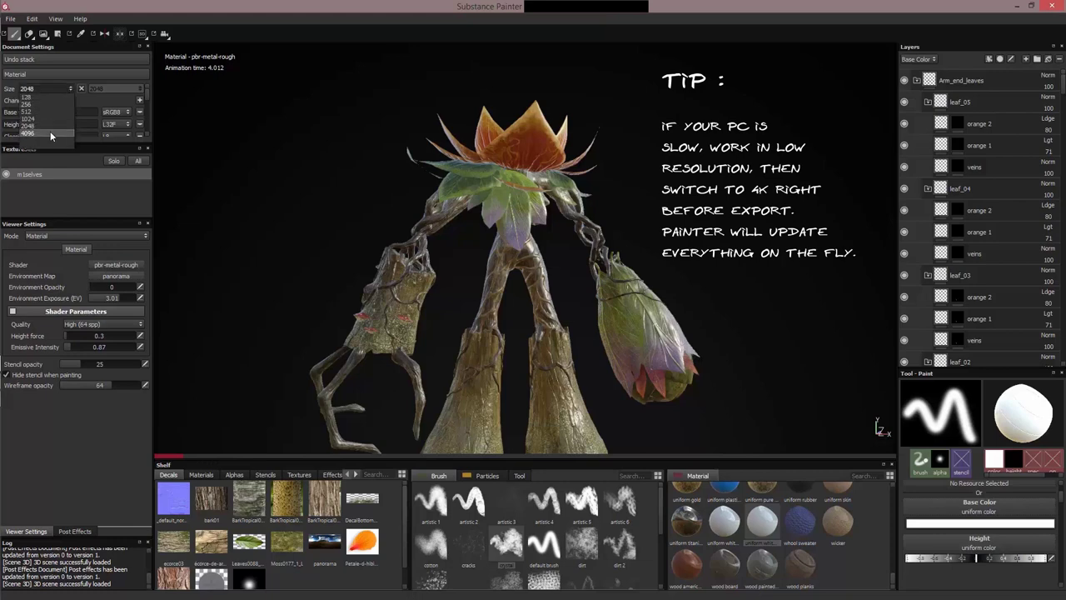
click(50, 134)
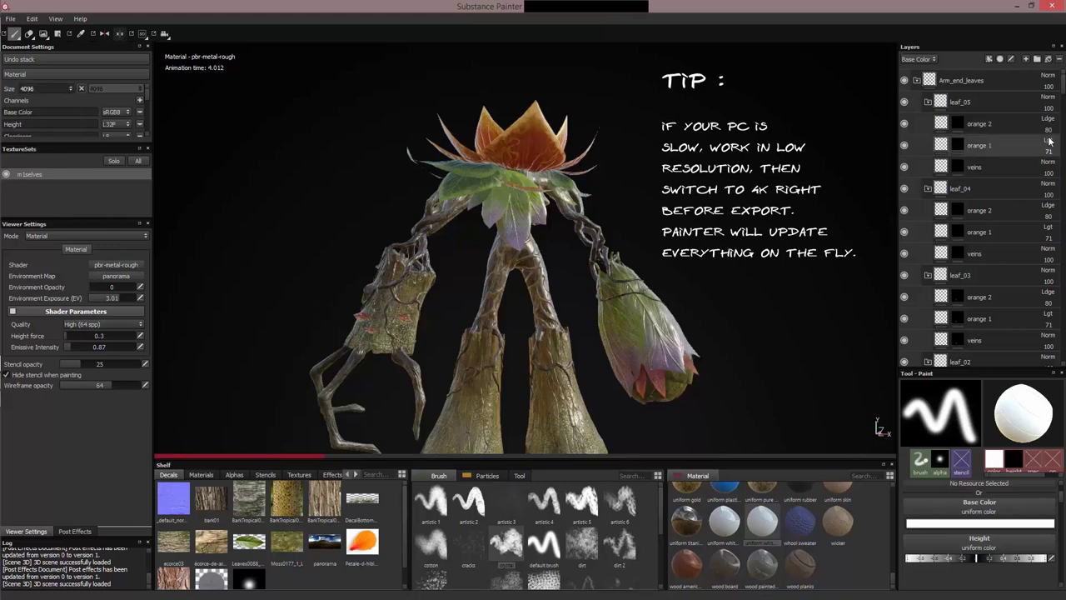
Collapse the layer folders one by one, from Arm_end_leaves, mushroom, head and the shoulder leaves down through the folders below.
mouse_move(1062, 87)
mouse_down()
mouse_move(1058, 358)
mouse_move(1062, 83)
mouse_up()
click(917, 82)
click(917, 103)
click(916, 124)
click(917, 145)
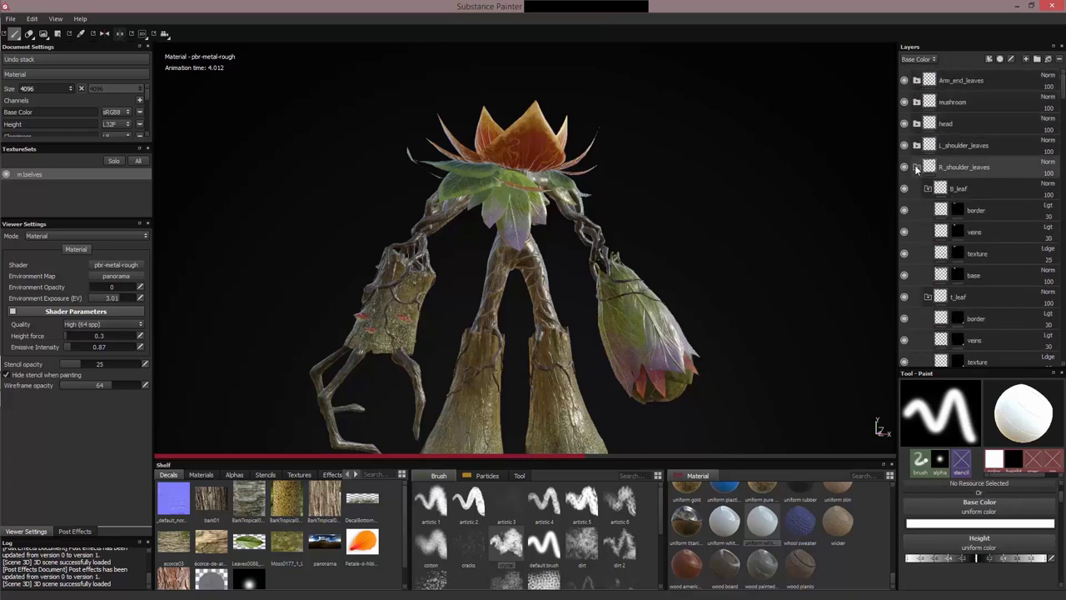
click(916, 166)
click(916, 188)
click(916, 210)
click(916, 232)
click(917, 254)
click(916, 275)
click(917, 297)
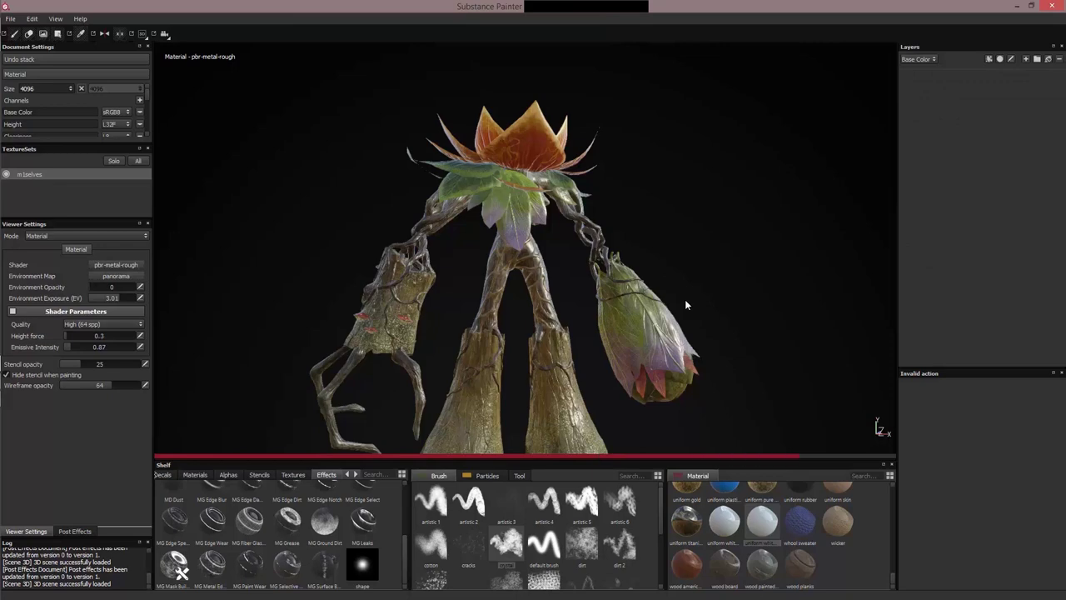
Examine the untextured creature with its normal map and select the _default_normal texture among the decals.
scroll(686, 305, up, 5)
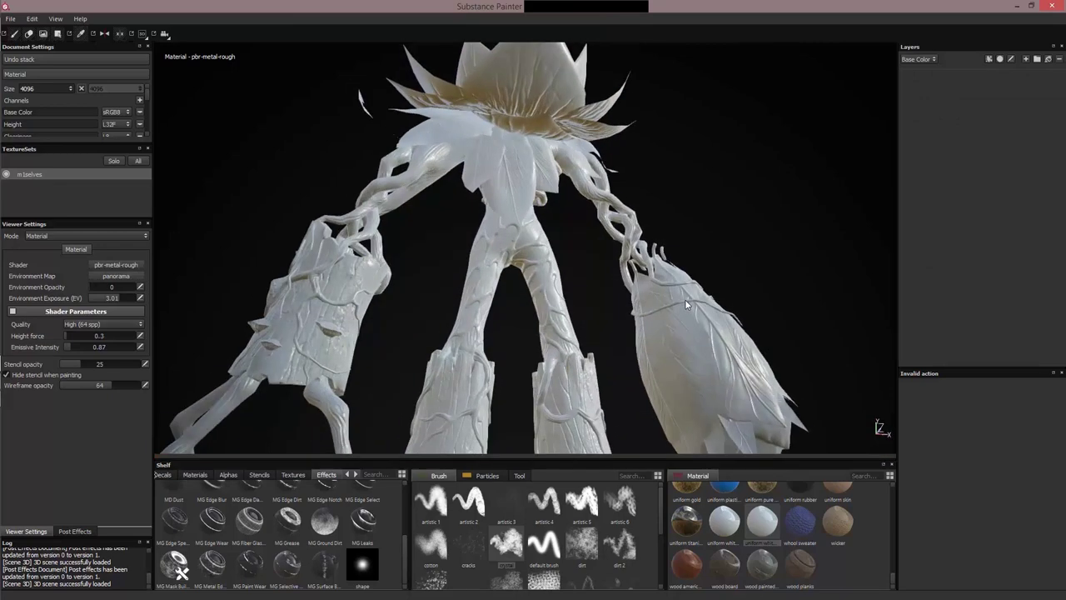
alt+drag(687, 305, 686, 305)
scroll(83, 109, down, 5)
click(164, 475)
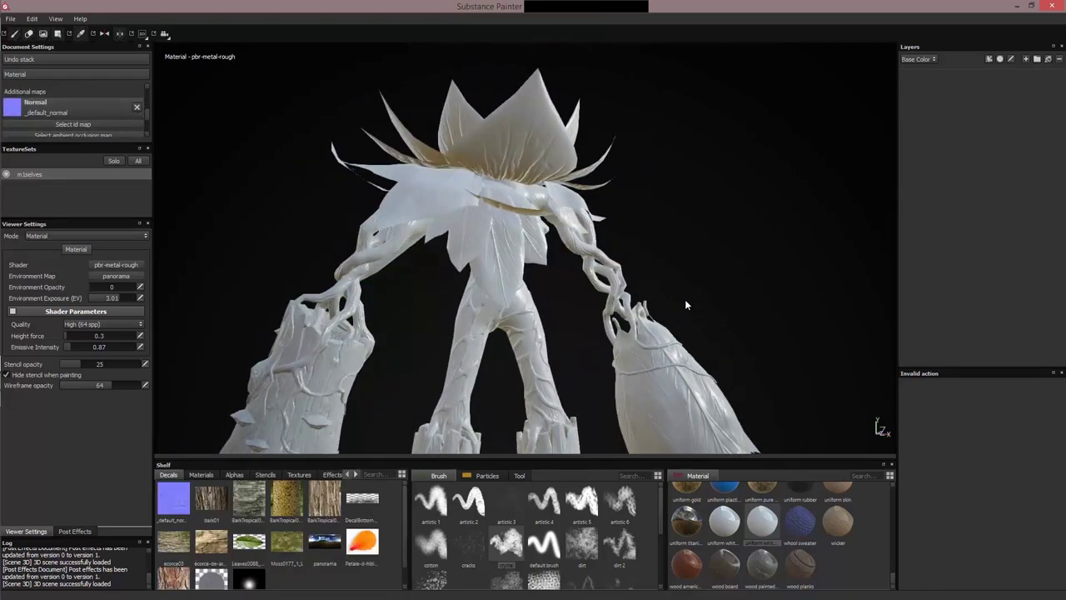
click(174, 500)
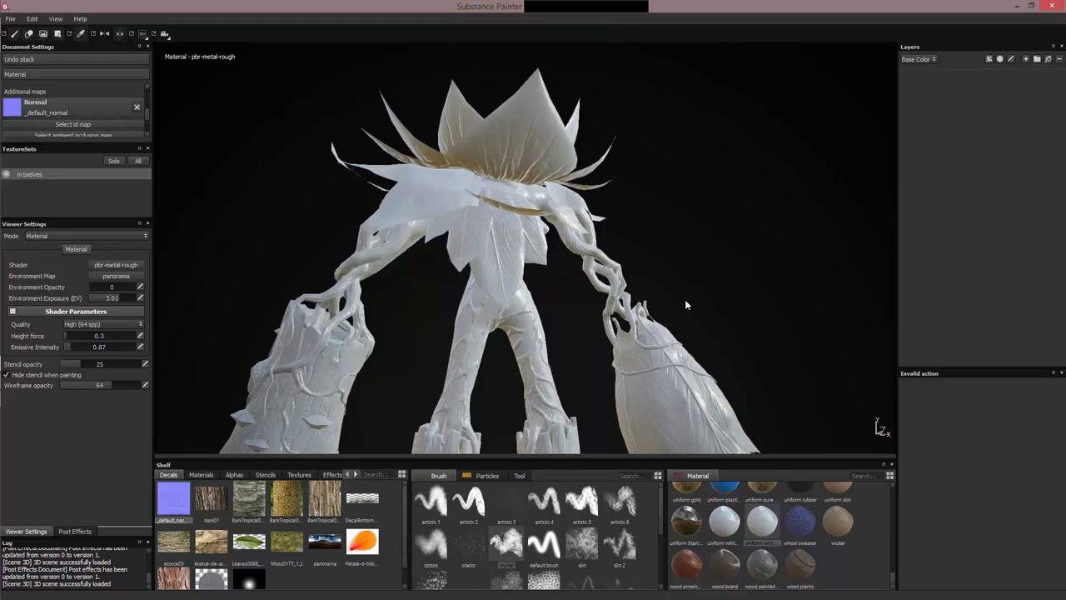
alt+drag(687, 305, 687, 305)
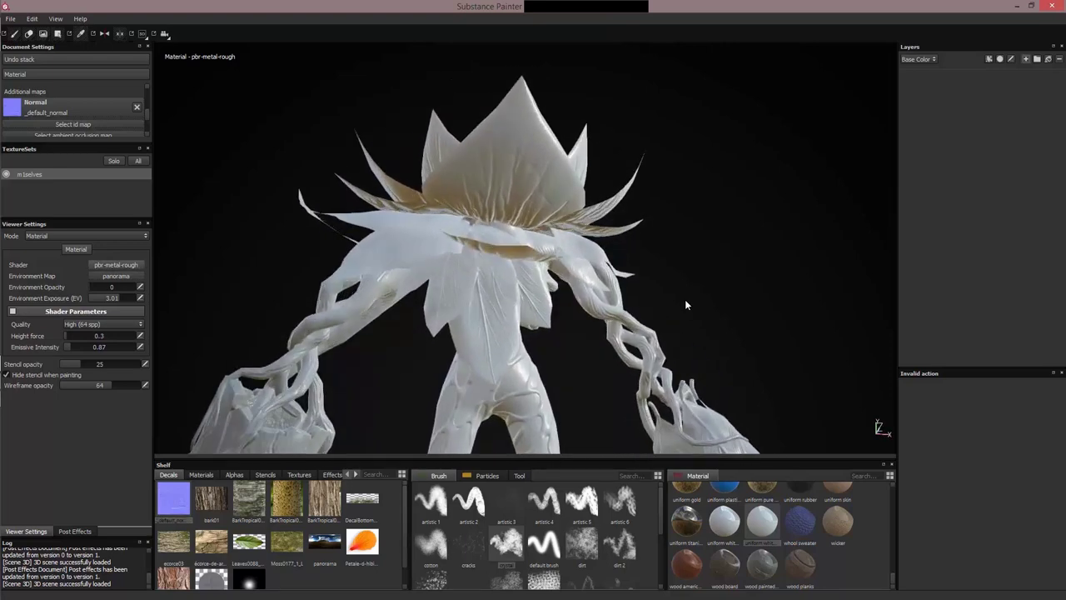
Add a paint layer and paint the large front petal and the neighbouring leaves pure red with the artistic 1 brush.
click(1026, 59)
click(430, 503)
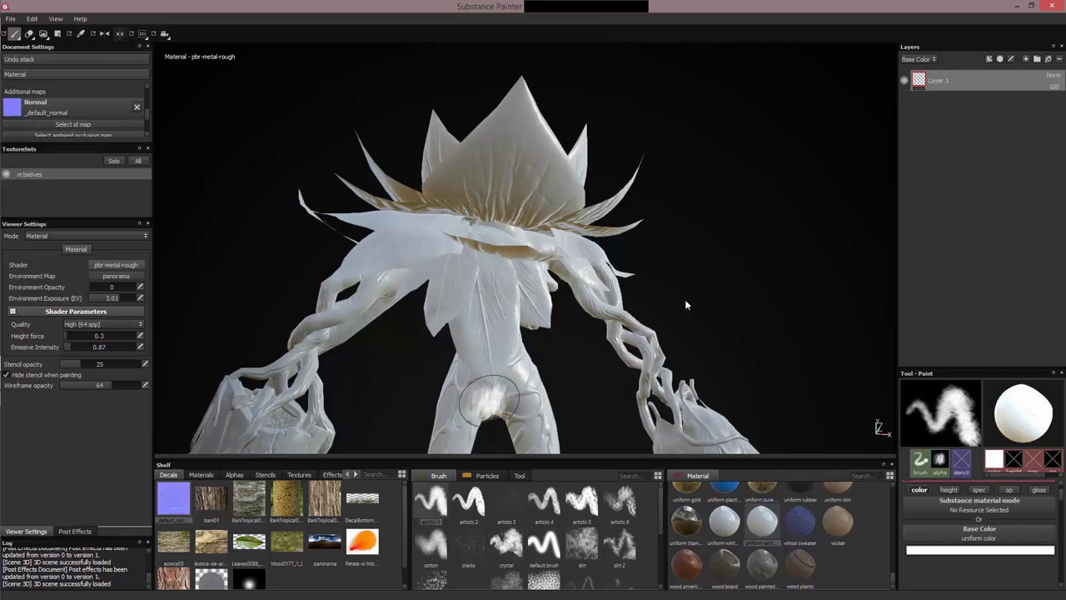
click(980, 549)
click(944, 481)
mouse_move(497, 173)
mouse_down()
mouse_move(442, 179)
mouse_move(450, 215)
mouse_move(512, 272)
mouse_move(540, 205)
mouse_move(435, 226)
mouse_move(571, 187)
mouse_up()
alt+drag(777, 249, 666, 250)
drag(517, 162, 543, 127)
alt+drag(375, 167, 524, 191)
alt+drag(726, 208, 650, 205)
mouse_move(511, 190)
mouse_down()
mouse_move(533, 166)
mouse_move(528, 156)
mouse_up()
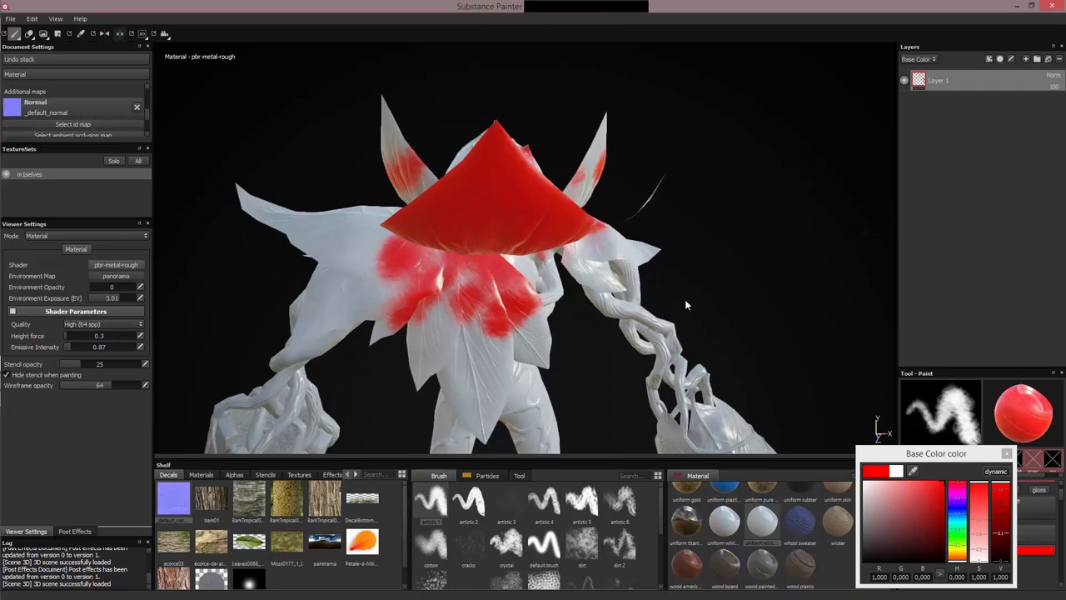
Add a black mask to Layer 1 and reveal only the large front petal with a white geometry decal fill.
click(1000, 59)
click(1011, 80)
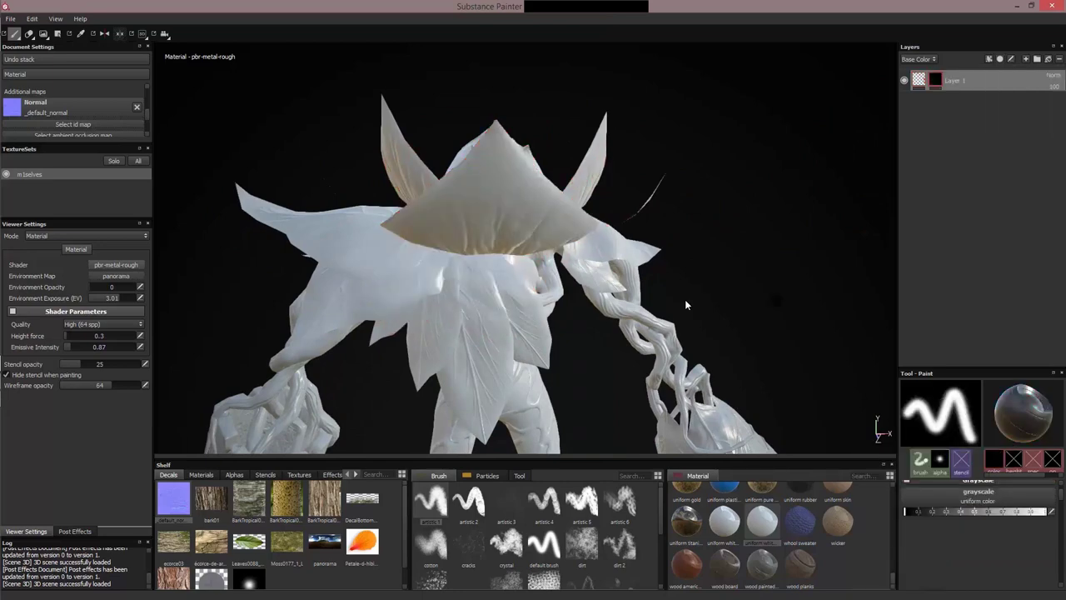
alt+drag(687, 305, 687, 242)
key(4)
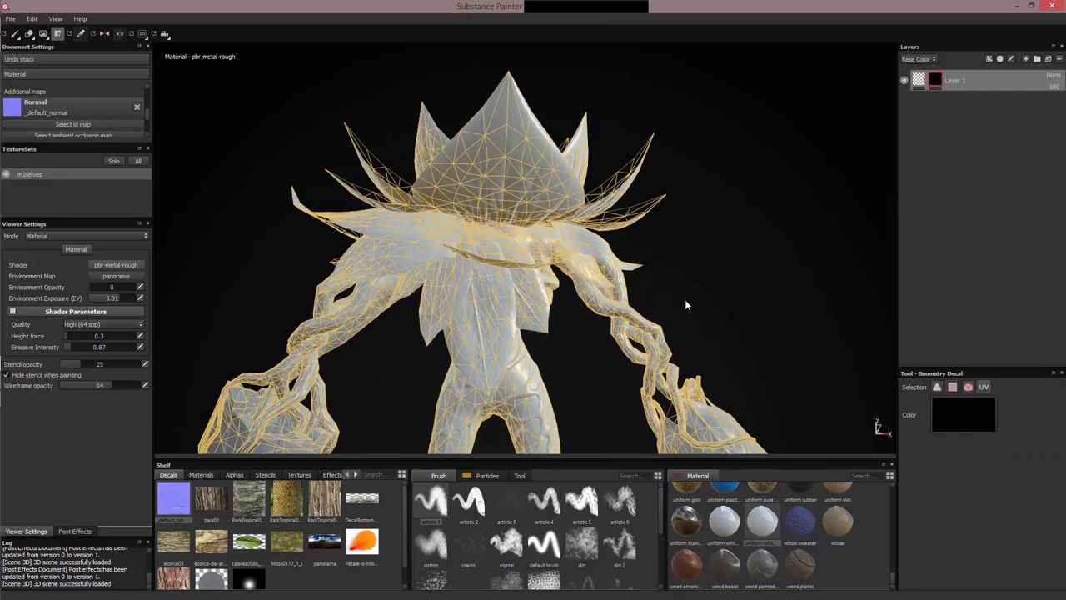
click(964, 414)
drag(1014, 386, 1014, 375)
click(1020, 349)
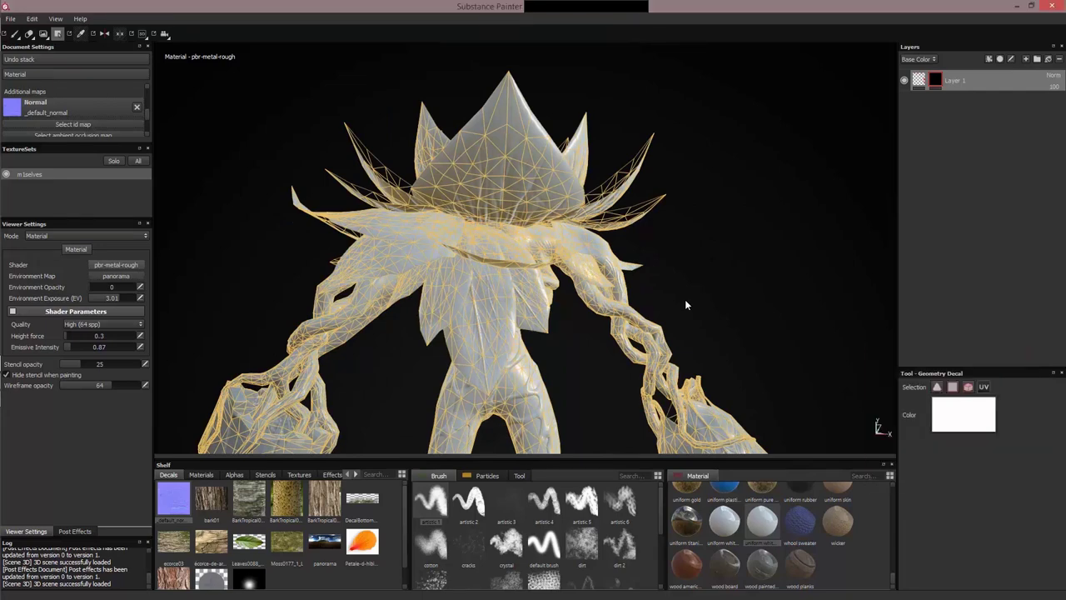
click(505, 163)
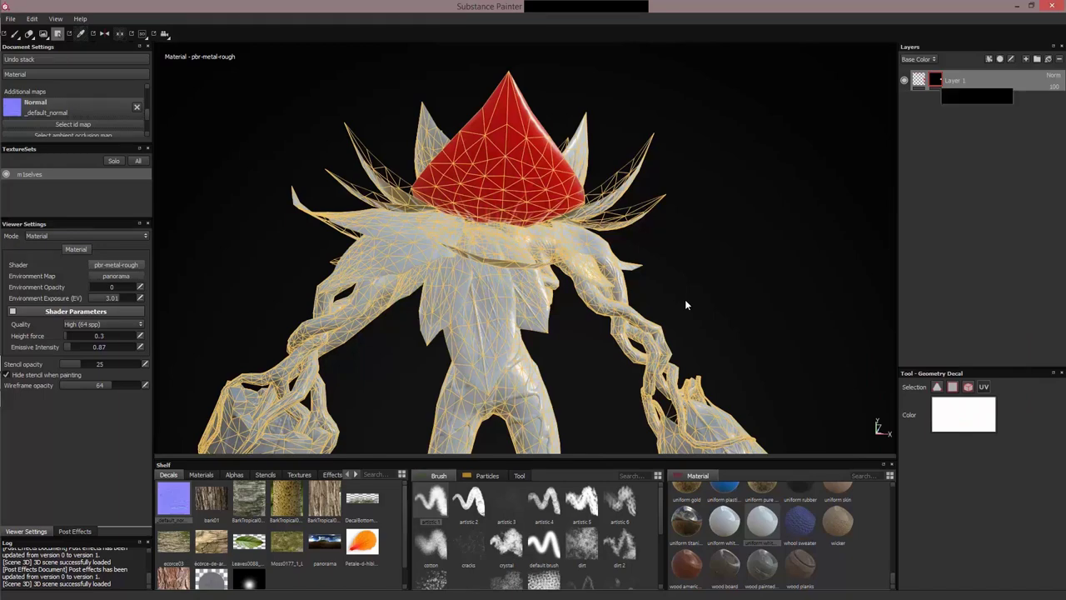
Add a second paint layer above Layer 1 and give it a black mask.
alt+drag(688, 304, 595, 304)
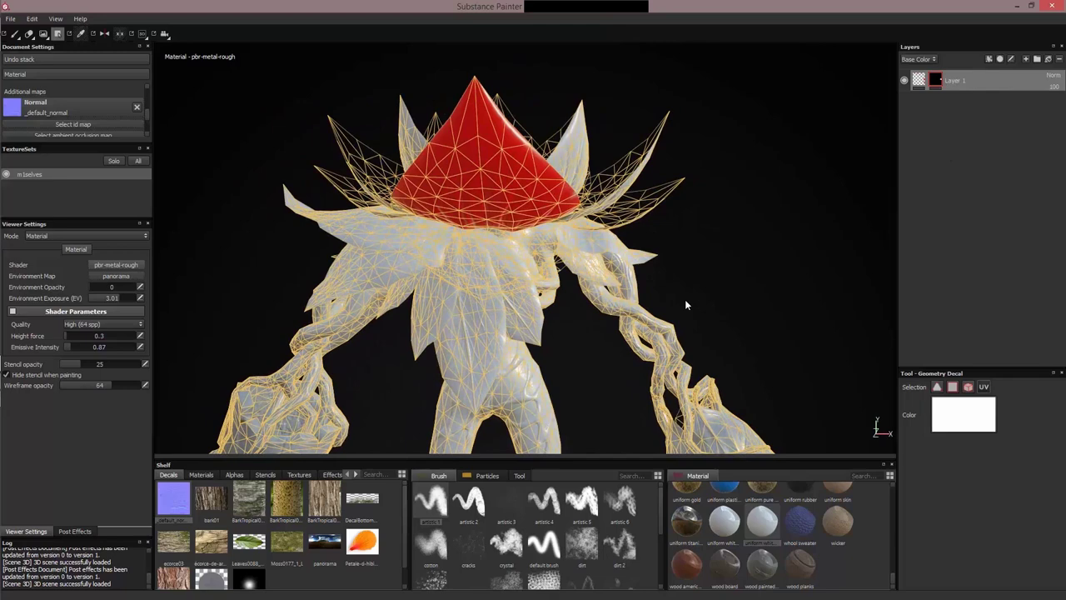
click(1026, 59)
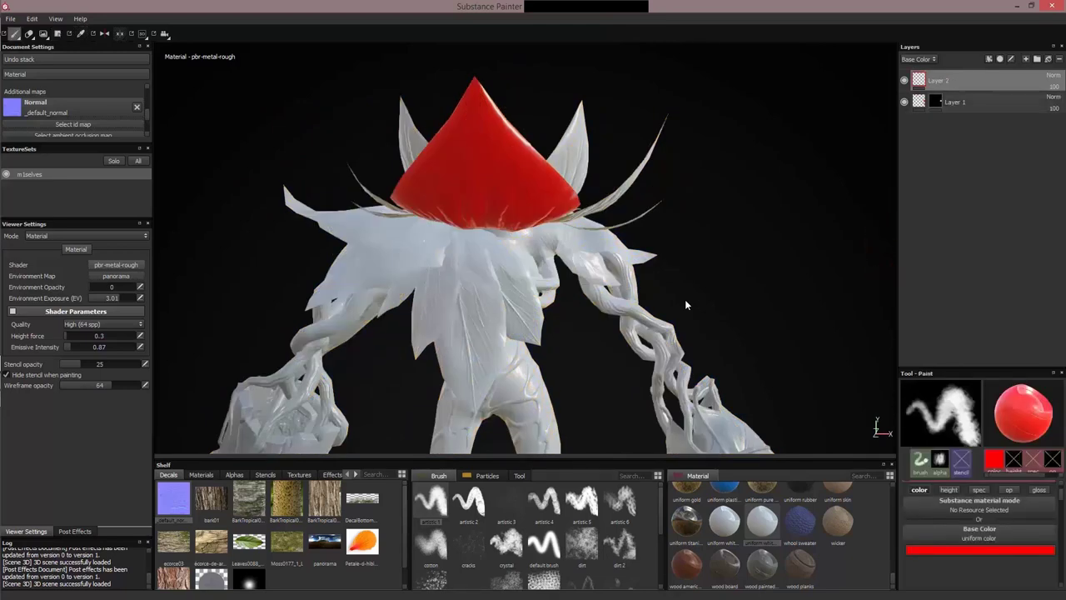
click(1000, 59)
click(1010, 81)
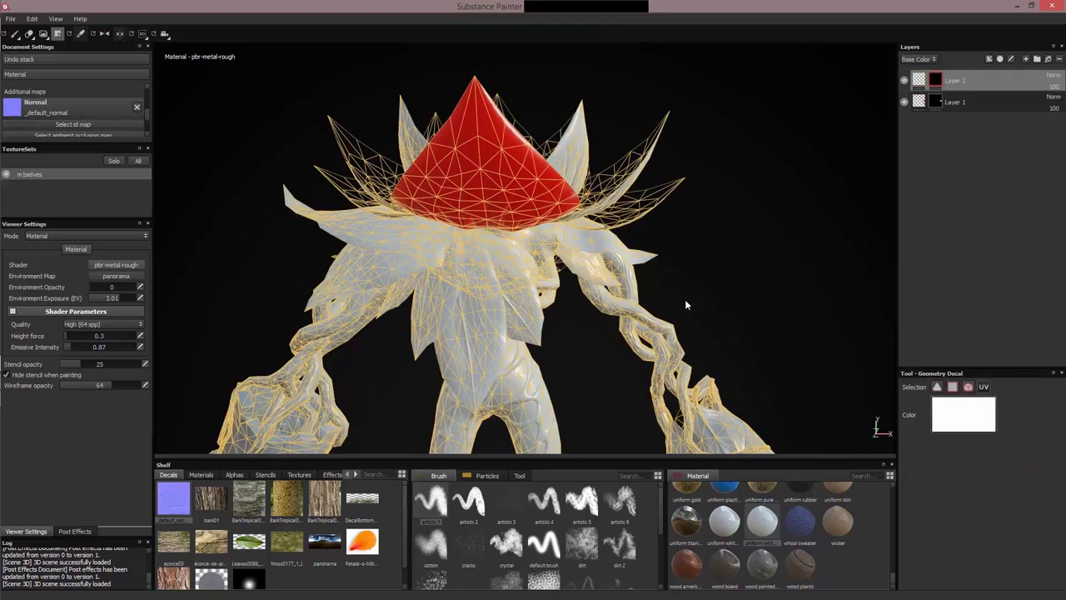
click(954, 408)
alt+drag(687, 305, 687, 304)
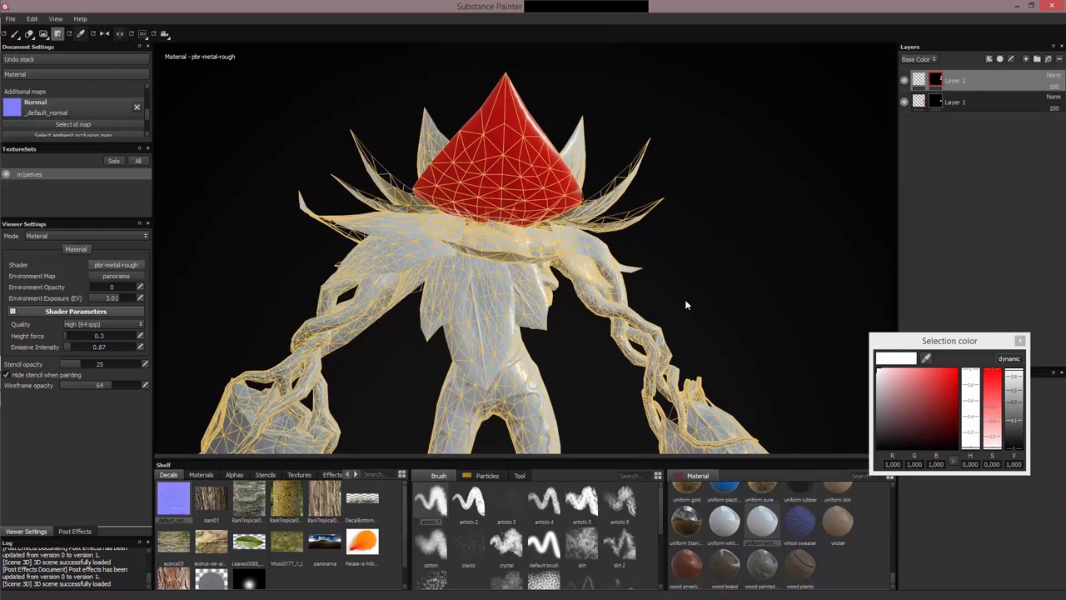
key(ctrl)
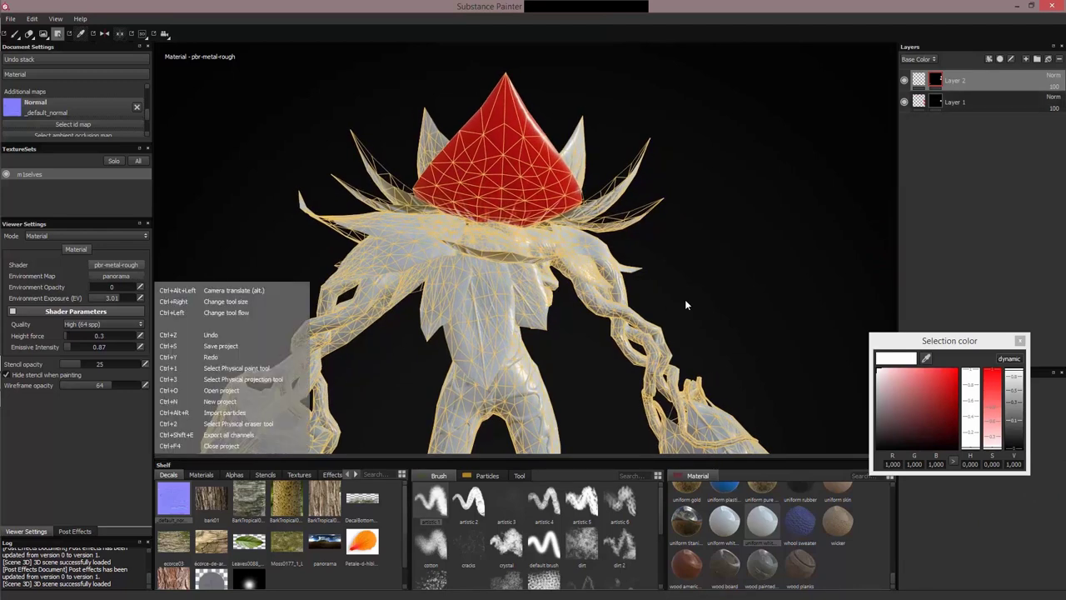
key(ctrl+z)
Apply the black mask to Layer 2 again and reveal only the large front petal in it.
click(1001, 59)
click(1009, 81)
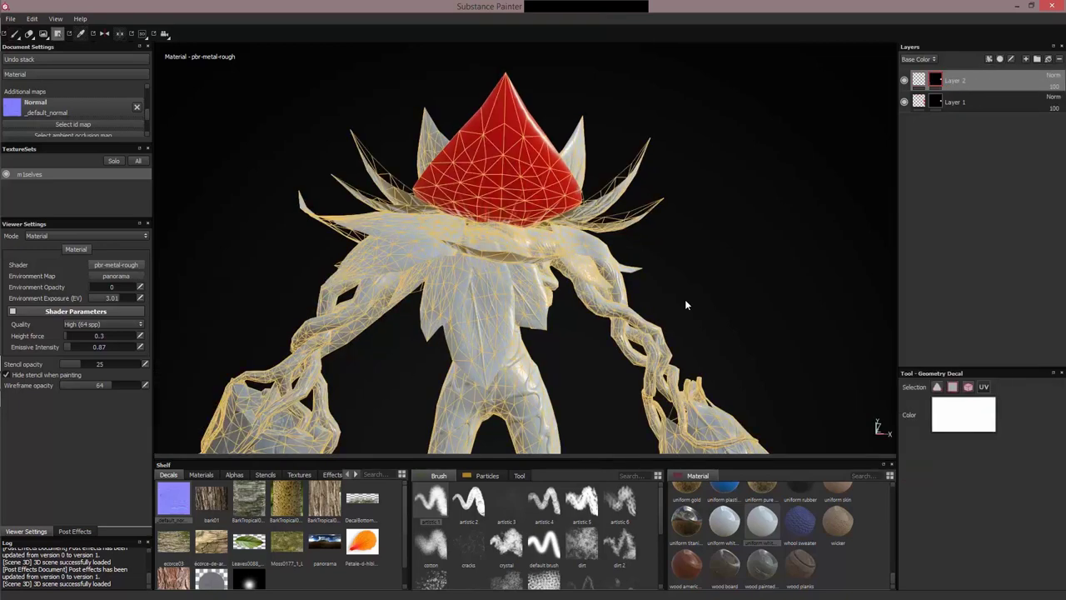
alt+drag(686, 305, 685, 305)
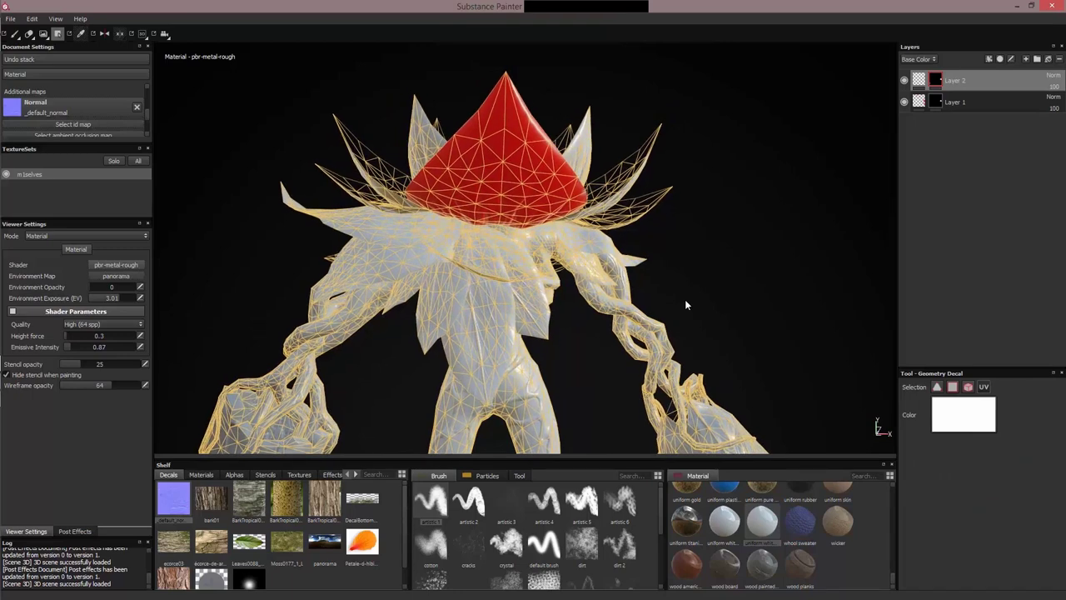
Paint the petal's tip and upper edges yellow on Layer 2 with the dirt 2 brush.
key(1)
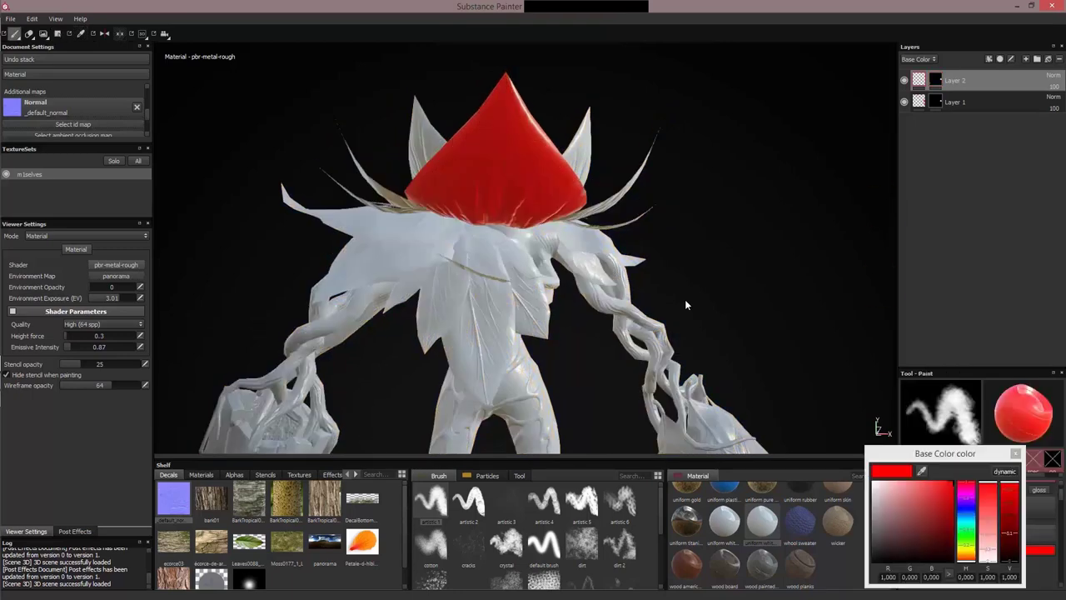
click(966, 551)
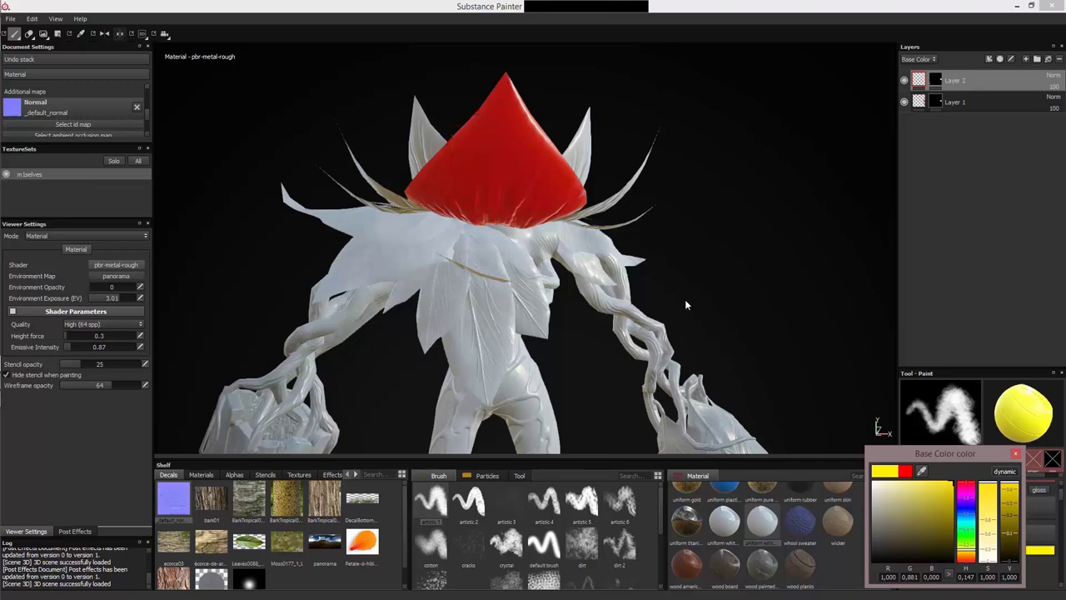
click(620, 544)
mouse_move(492, 114)
mouse_down()
mouse_move(484, 109)
mouse_move(498, 96)
mouse_move(424, 183)
mouse_move(546, 166)
mouse_up()
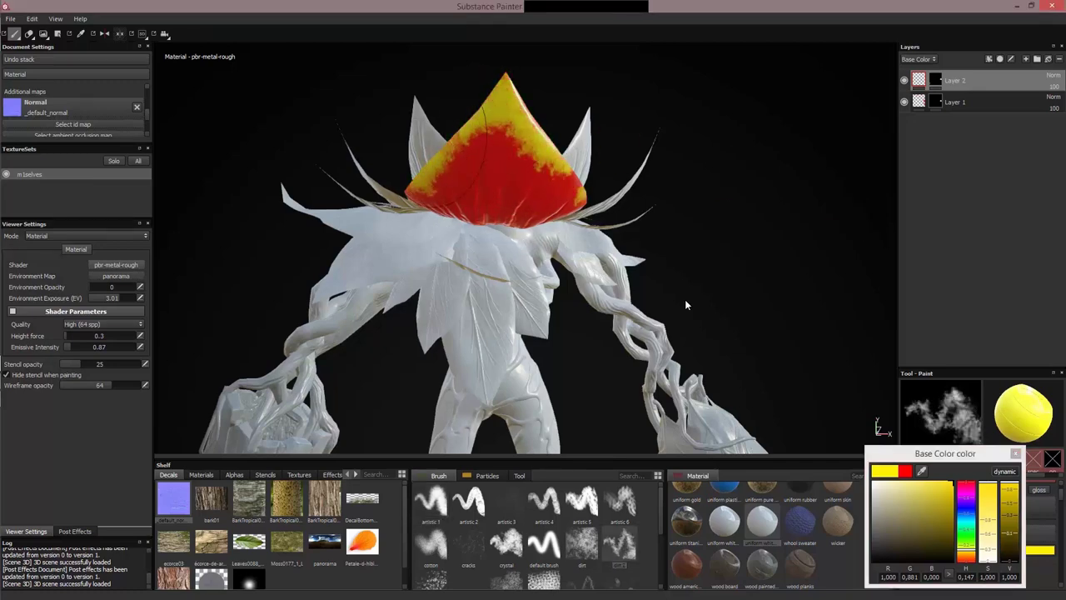
alt+drag(731, 222, 541, 213)
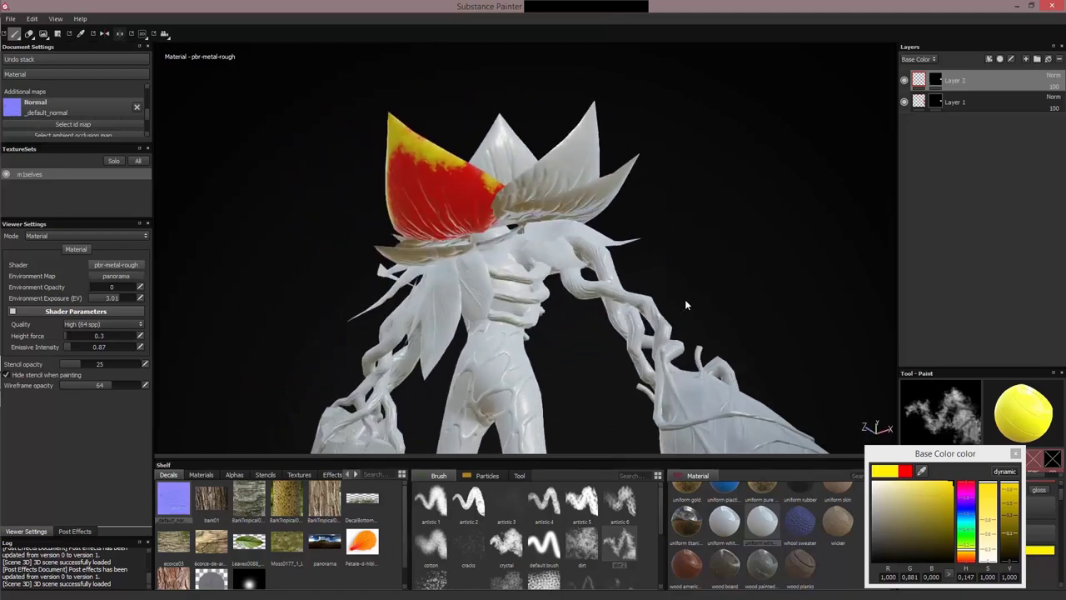
alt+drag(686, 306, 686, 305)
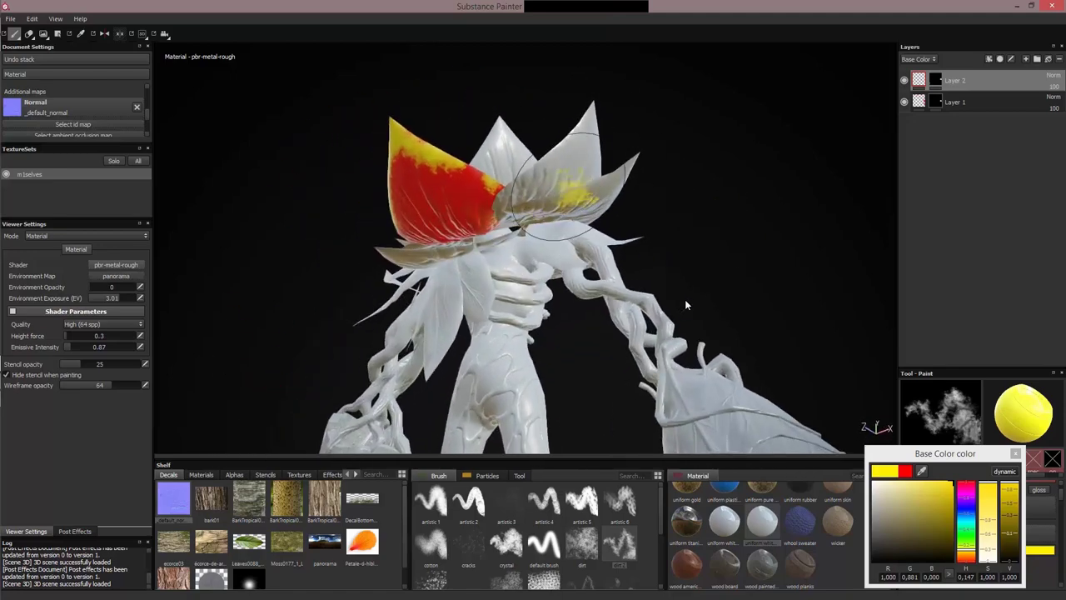
Reduce the opacity of Layer 2 to 46.
alt+drag(687, 305, 687, 305)
click(1055, 87)
drag(1061, 93, 1040, 93)
alt+drag(686, 306, 687, 306)
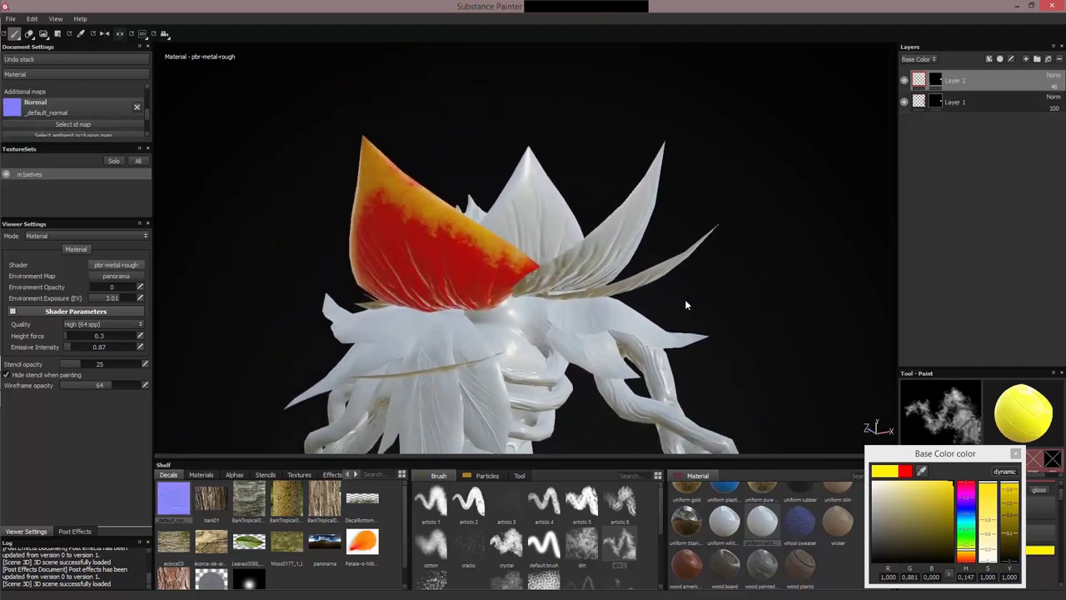
Delete both masked paint layers and set up a fresh paint layer with a folder above it.
key(Delete)
key(Delete)
alt+drag(687, 305, 687, 306)
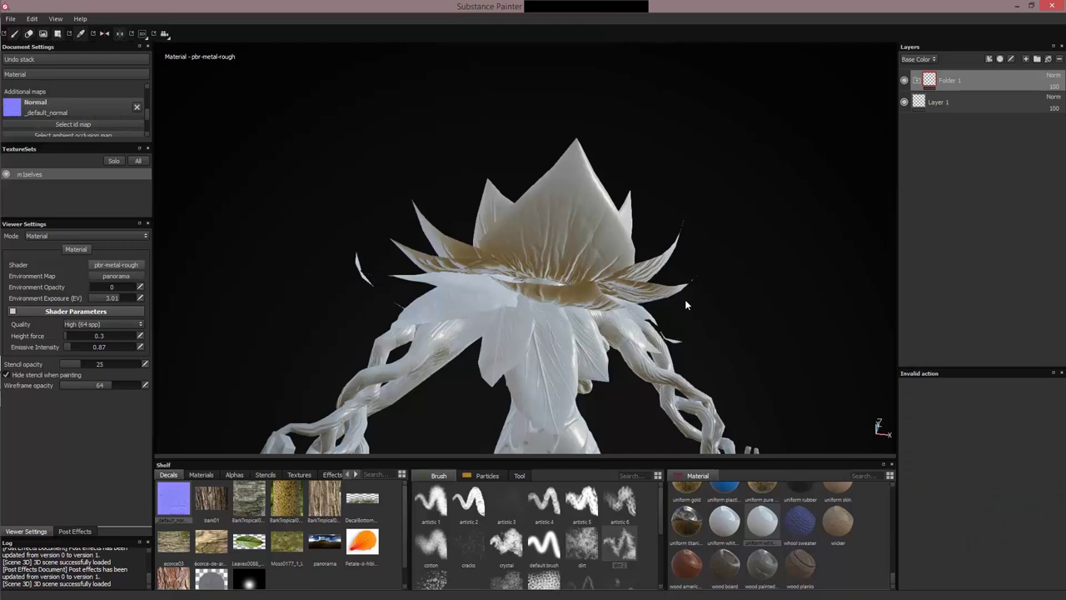
Place Layer 1 inside Folder 1 and add a black mask to the folder that reveals only the large front petal.
click(951, 81)
click(989, 60)
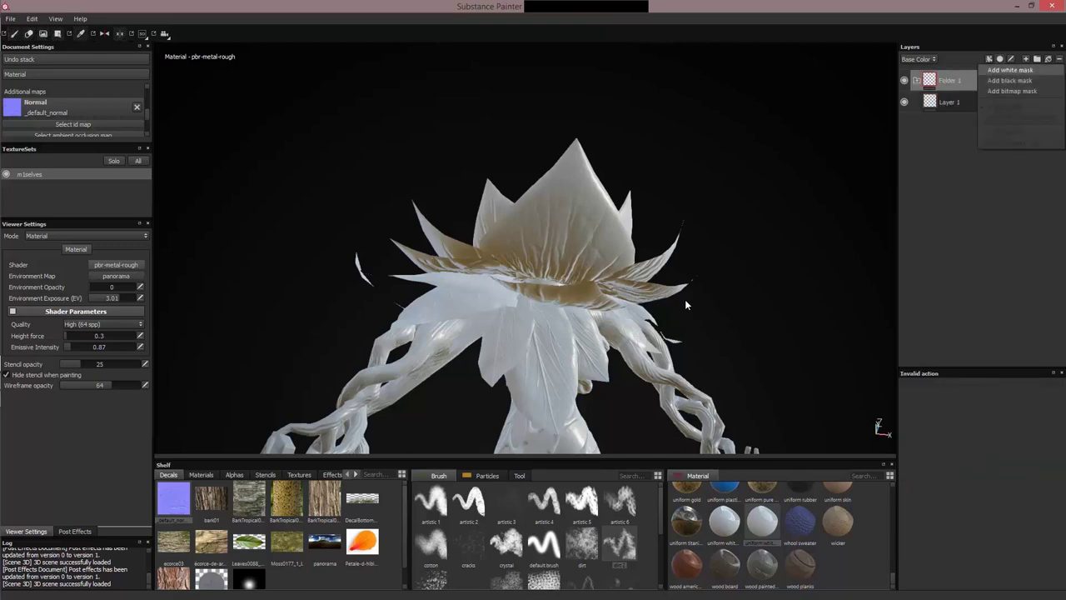
click(1010, 81)
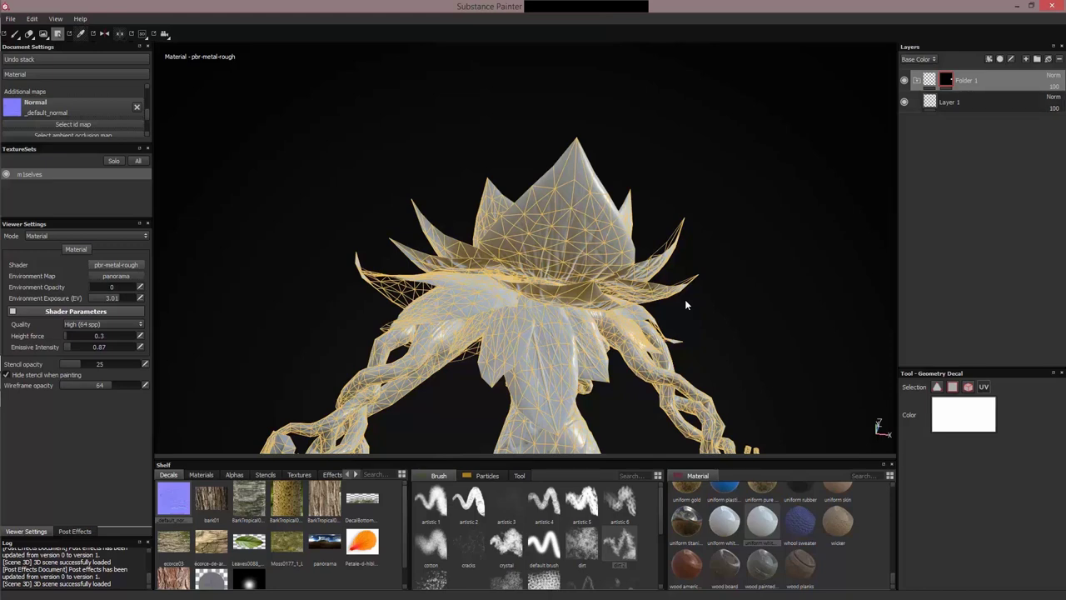
Paint the large front petal dark red (R 0.221, G 0, B 0) on Layer 1 with the artistic 1 brush.
click(951, 102)
click(947, 550)
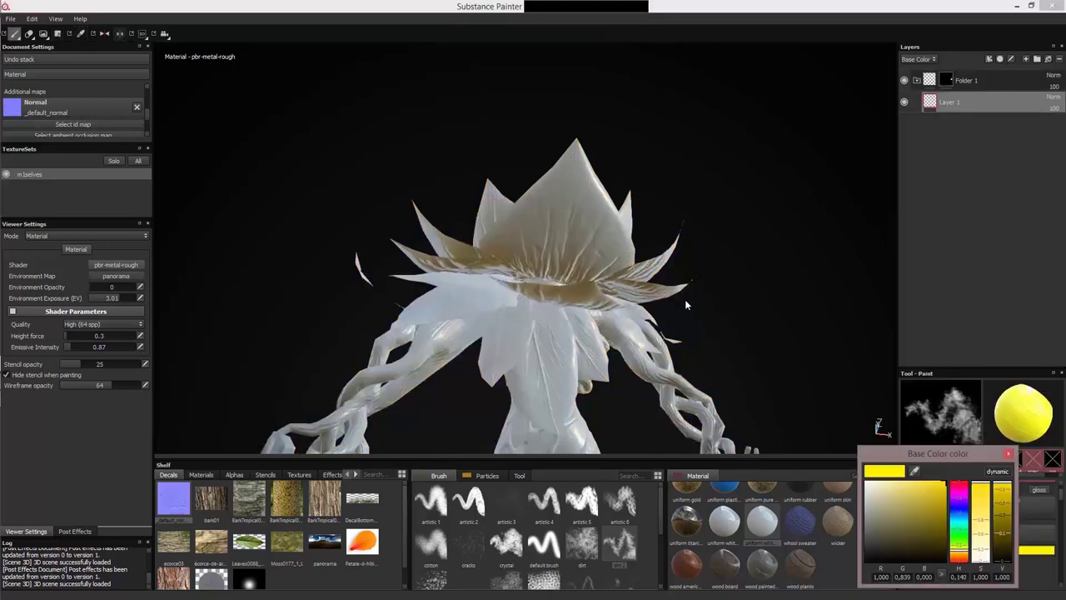
click(960, 561)
drag(946, 483, 946, 522)
mouse_move(577, 173)
mouse_down()
mouse_move(562, 197)
mouse_move(573, 195)
mouse_move(512, 227)
mouse_up()
key(ctrl+z)
click(430, 501)
key(ctrl+z)
mouse_move(577, 150)
mouse_down()
mouse_move(499, 235)
mouse_move(603, 242)
mouse_move(635, 273)
mouse_up()
alt+drag(635, 273, 593, 235)
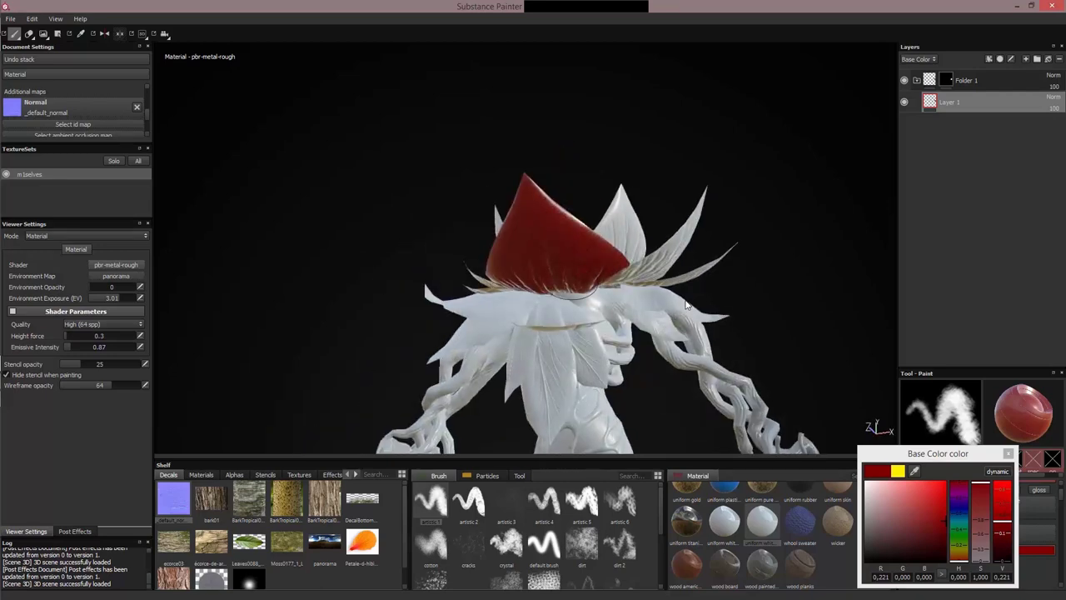
mouse_move(686, 305)
alt+mouse_down()
mouse_move(658, 305)
mouse_move(687, 304)
alt+mouse_up()
alt+right_drag(686, 305, 686, 305)
alt+drag(686, 305, 686, 305)
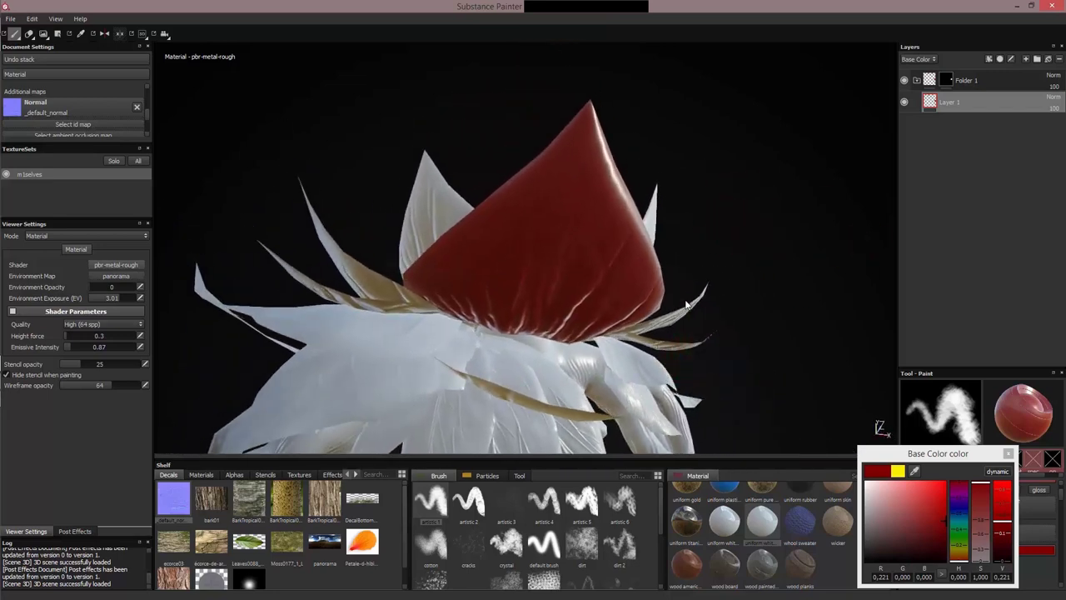
Add a paint layer above Layer 1 and set its paint colour to orange-yellow (R 0.738, G 0.402, B 0).
click(1027, 59)
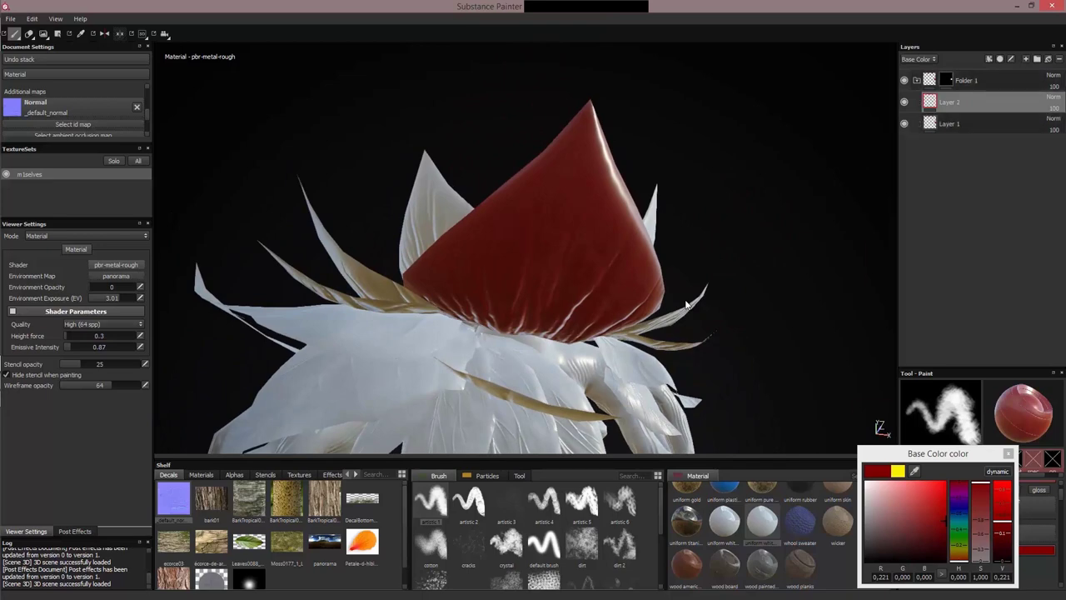
click(960, 556)
drag(1002, 520, 1003, 491)
drag(537, 236, 540, 231)
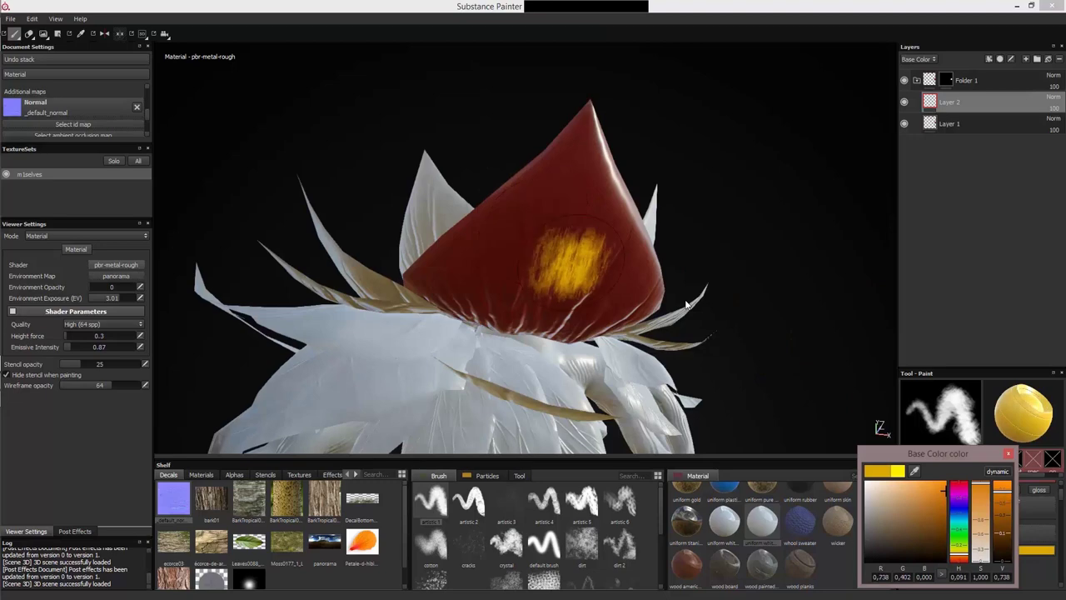
key(ctrl+z)
Paint the red petal's tip and outer edges orange-yellow on Layer 2 with the dirt 2 brush.
click(620, 545)
drag(593, 93, 415, 262)
alt+drag(692, 187, 584, 218)
drag(454, 208, 464, 224)
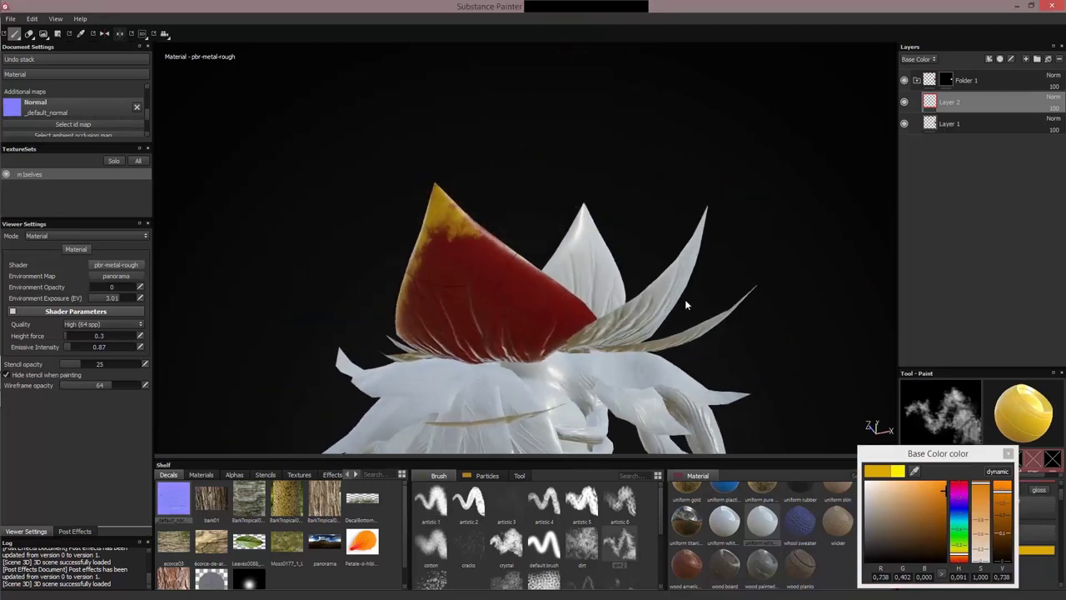
mouse_move(518, 256)
mouse_down()
mouse_move(538, 262)
mouse_move(583, 311)
mouse_up()
click(496, 235)
alt+drag(499, 234, 649, 178)
Set Layer 2's blending mode to Screen and its opacity to 38.
click(1047, 97)
click(1037, 191)
click(1054, 108)
drag(1051, 118, 1032, 118)
alt+drag(777, 361, 776, 335)
Add Layer 3 and darken the middle and base of the petal with a larger brush in dark red (R 0.144, G 0, B 0).
click(1027, 59)
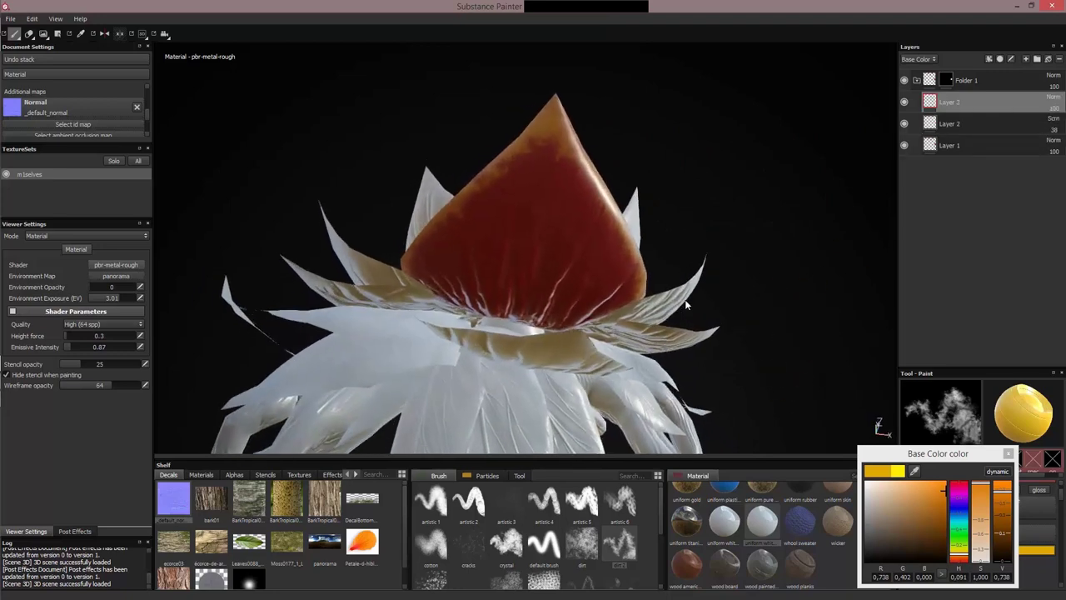
click(958, 561)
drag(1002, 491, 1002, 528)
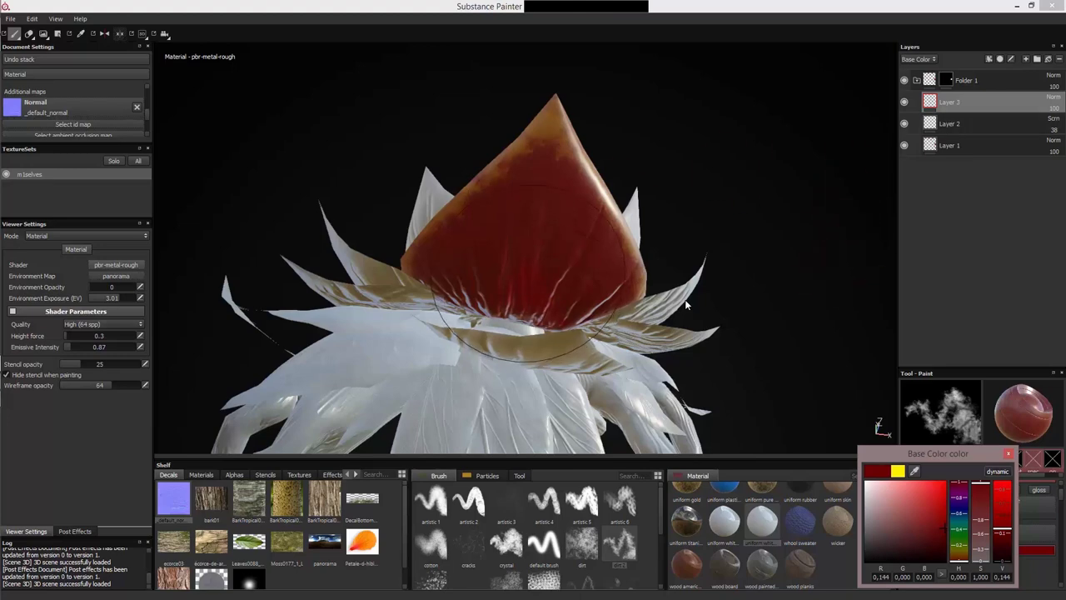
ctrl+right_drag(528, 271, 574, 271)
mouse_move(533, 268)
mouse_down()
mouse_move(508, 254)
mouse_move(521, 239)
mouse_move(534, 247)
mouse_move(489, 236)
mouse_up()
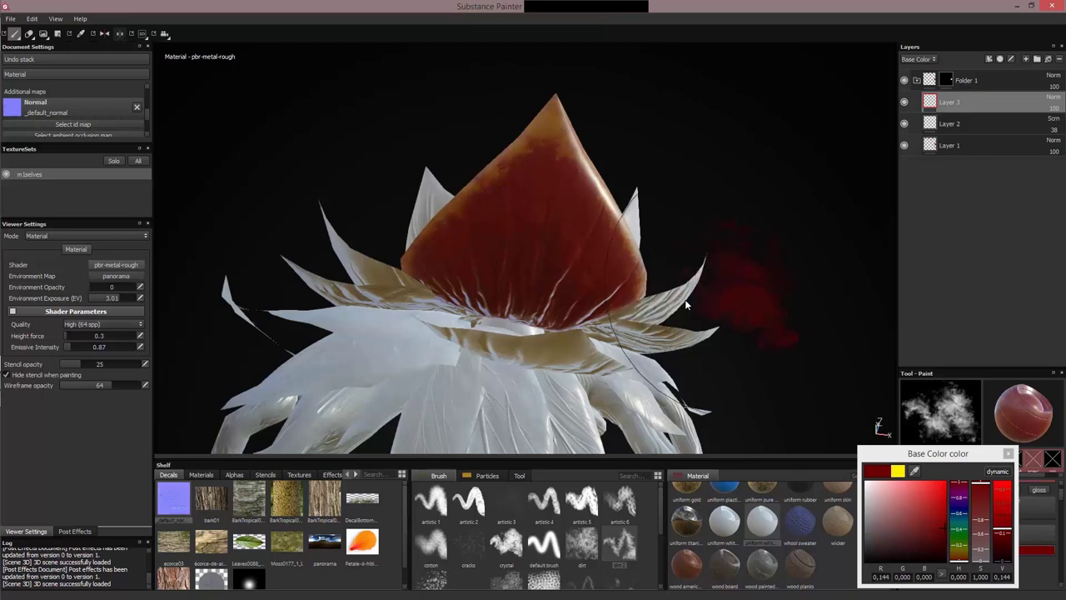
alt+drag(757, 278, 825, 291)
alt+drag(688, 305, 677, 309)
alt+drag(764, 336, 610, 367)
alt+drag(687, 306, 686, 306)
click(1009, 454)
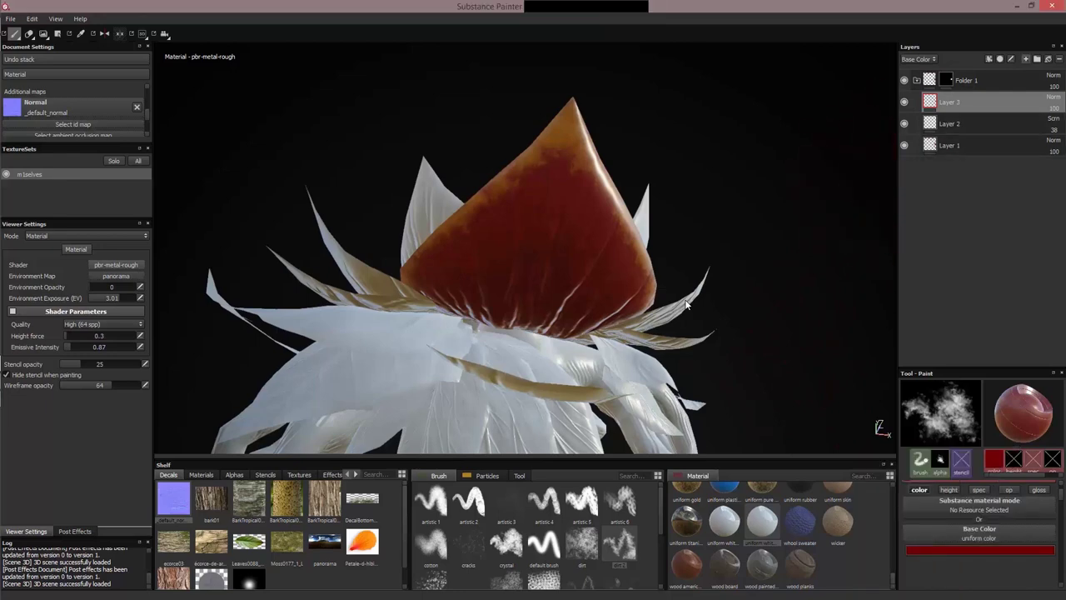
Add Layer 4 and set up the Projection tool with the Petale-d-hibiscus-orange image as base colour.
click(1026, 59)
alt+drag(800, 334, 504, 350)
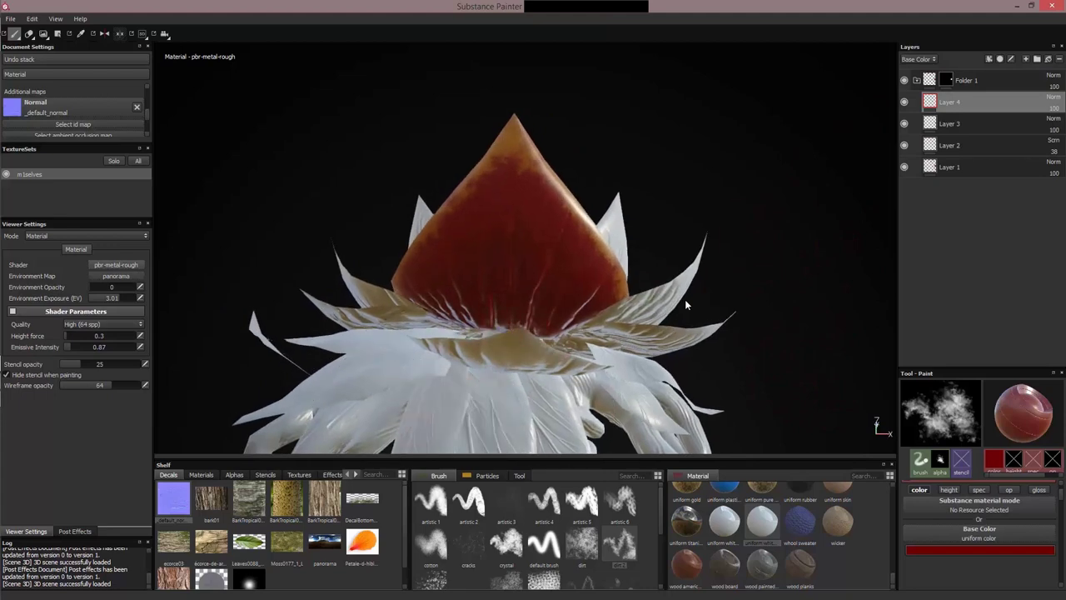
key(3)
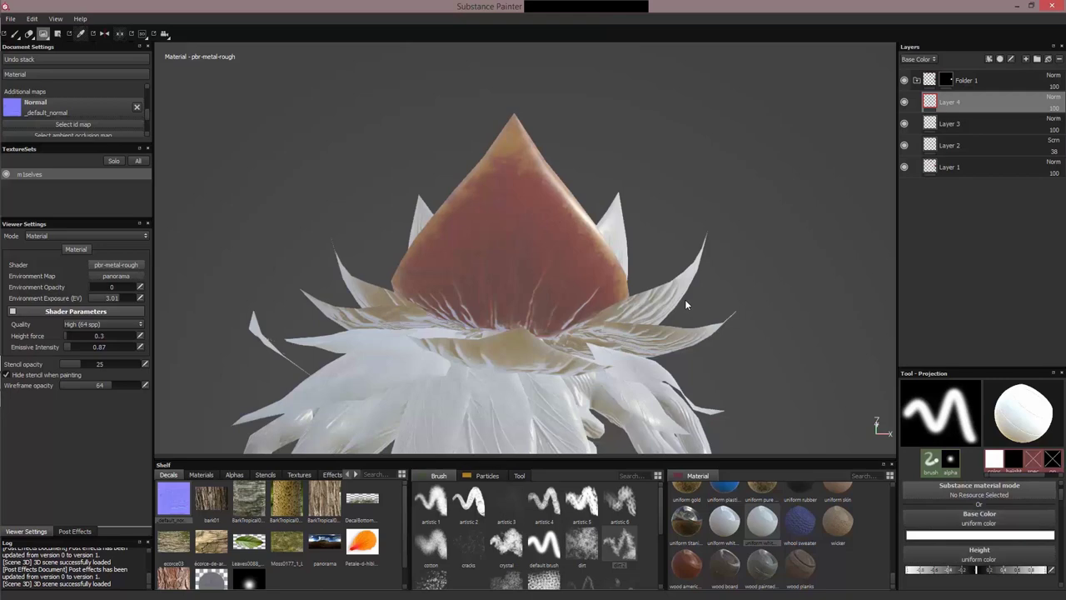
click(362, 544)
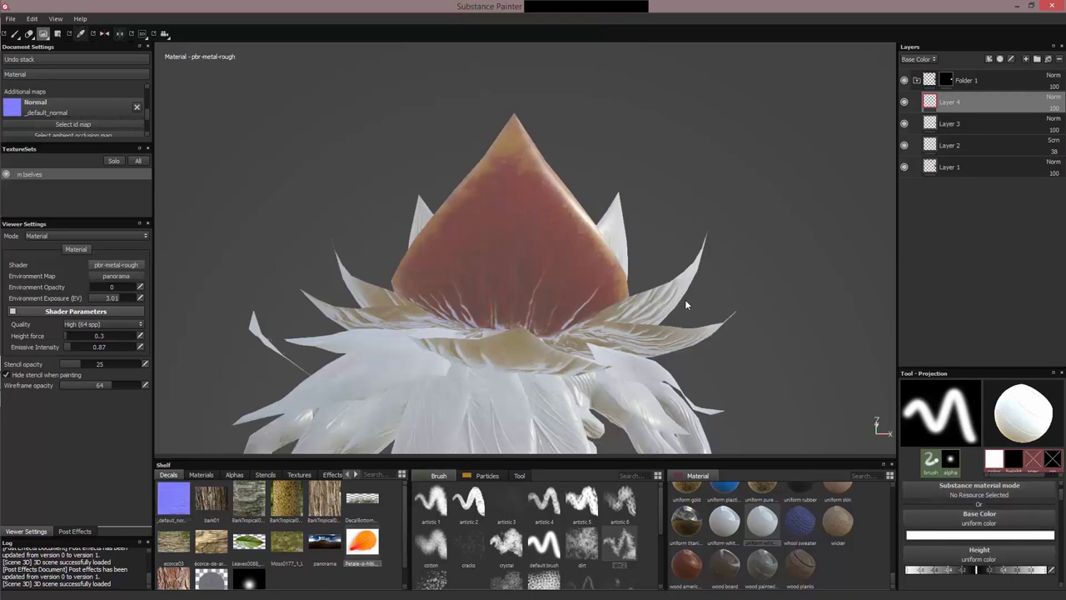
drag(362, 543, 980, 533)
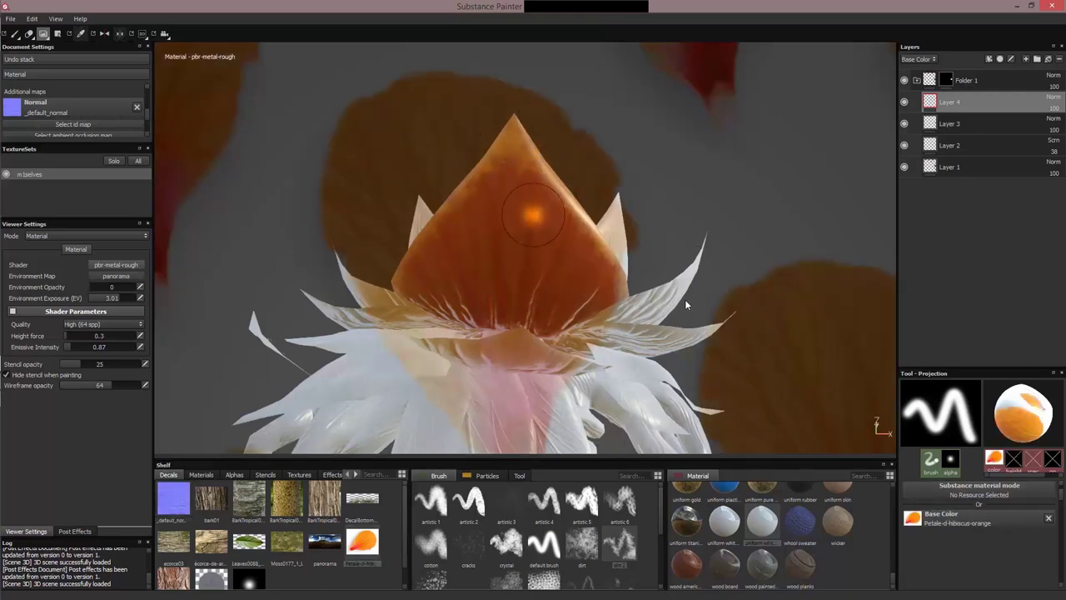
Align the hibiscus petal image with the front petal and project it over the centre, edges and lower corner.
key(s)
drag(582, 197, 600, 206)
mouse_move(600, 206)
right_down()
mouse_move(576, 218)
mouse_move(585, 213)
right_up()
middle_drag(606, 198, 616, 188)
drag(614, 239, 613, 250)
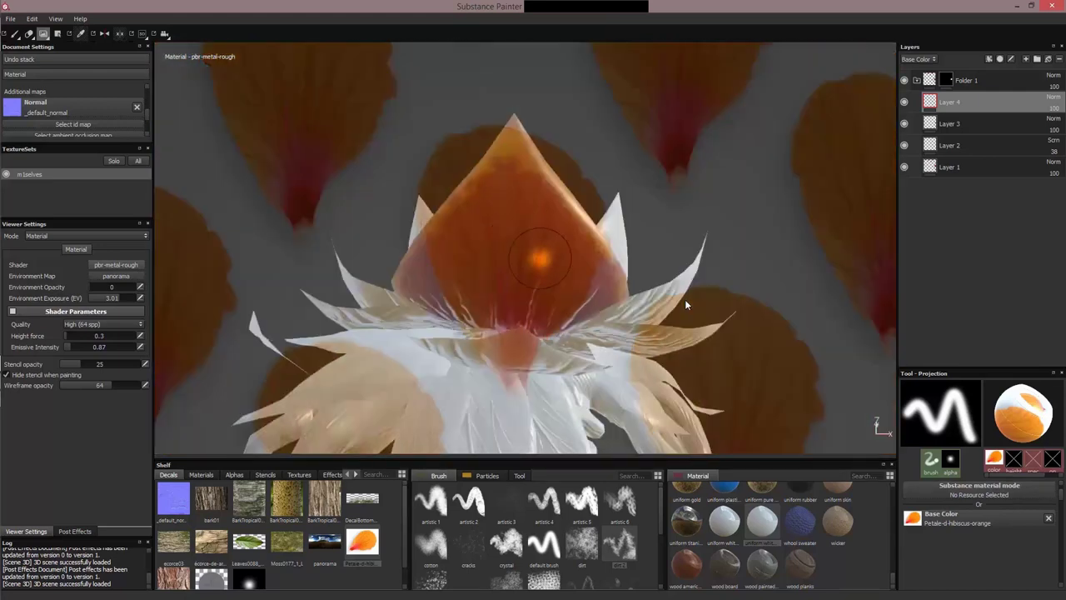
mouse_move(502, 232)
mouse_down()
mouse_move(509, 160)
mouse_move(502, 176)
mouse_move(452, 205)
mouse_move(525, 183)
mouse_move(554, 250)
mouse_move(504, 296)
mouse_move(439, 212)
mouse_move(517, 317)
mouse_move(500, 329)
mouse_up()
mouse_move(428, 230)
mouse_down()
mouse_move(583, 266)
mouse_move(550, 313)
mouse_up()
key(s)
drag(504, 228, 445, 250)
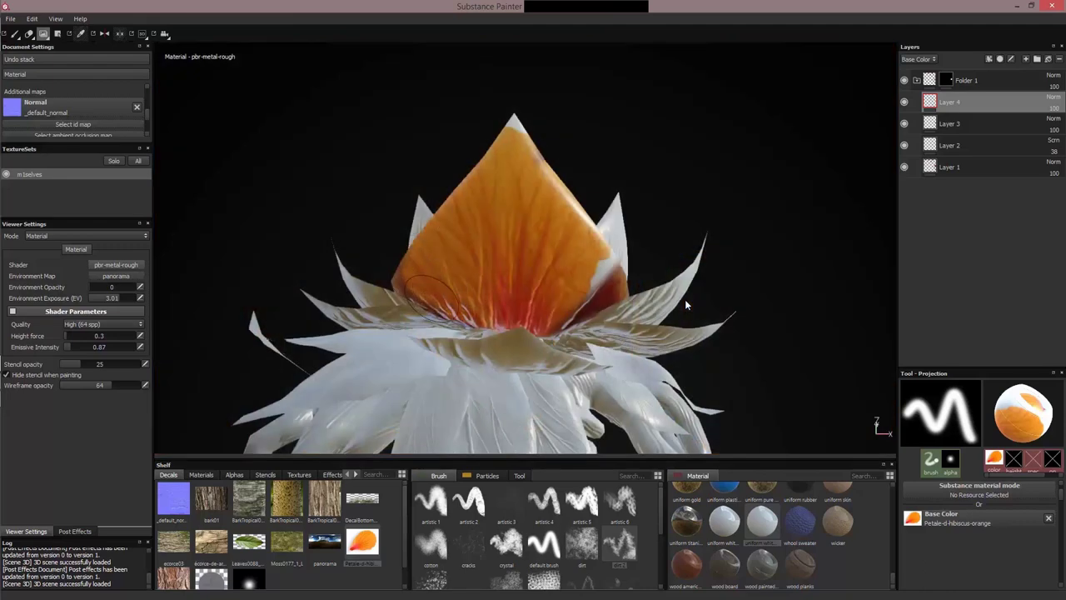
drag(406, 292, 410, 289)
Rotate and reposition the hibiscus image to cover the petal's uncovered lower corner and project it there.
key(s)
mouse_move(518, 219)
mouse_down()
mouse_move(543, 241)
mouse_move(547, 284)
mouse_up()
middle_drag(547, 283, 609, 265)
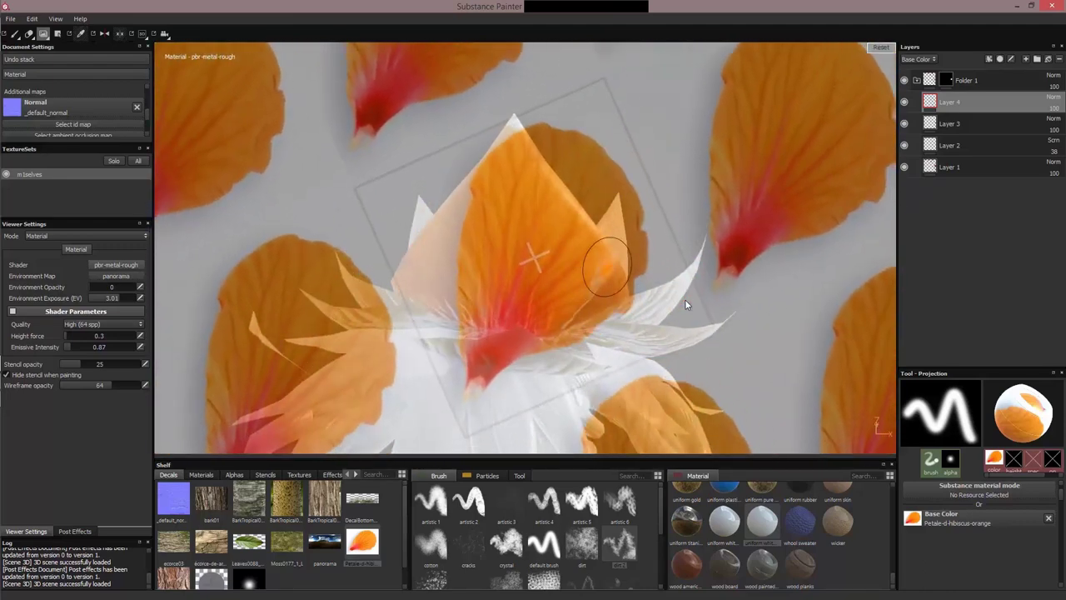
drag(609, 265, 597, 256)
middle_drag(596, 255, 596, 270)
drag(597, 269, 601, 264)
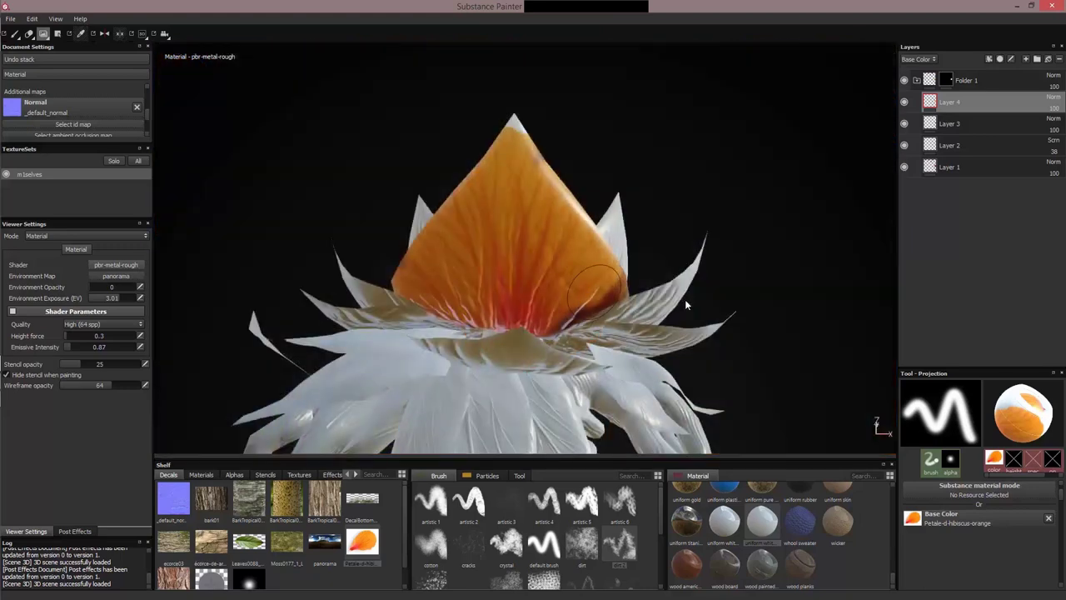
drag(579, 340, 582, 331)
Straighten and shift the hibiscus image over the petal's tip, project it there, and return to the Paint tool.
key(s)
mouse_move(619, 201)
right_down()
mouse_move(600, 219)
mouse_move(613, 204)
right_up()
drag(614, 205, 567, 205)
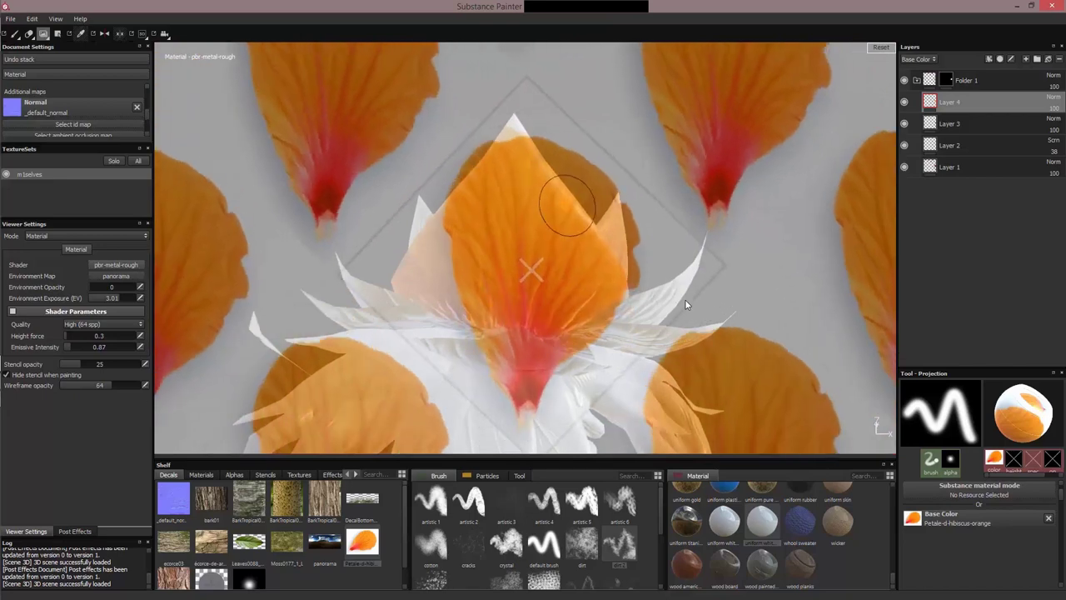
right_drag(566, 205, 550, 222)
middle_drag(550, 222, 528, 171)
drag(526, 148, 512, 118)
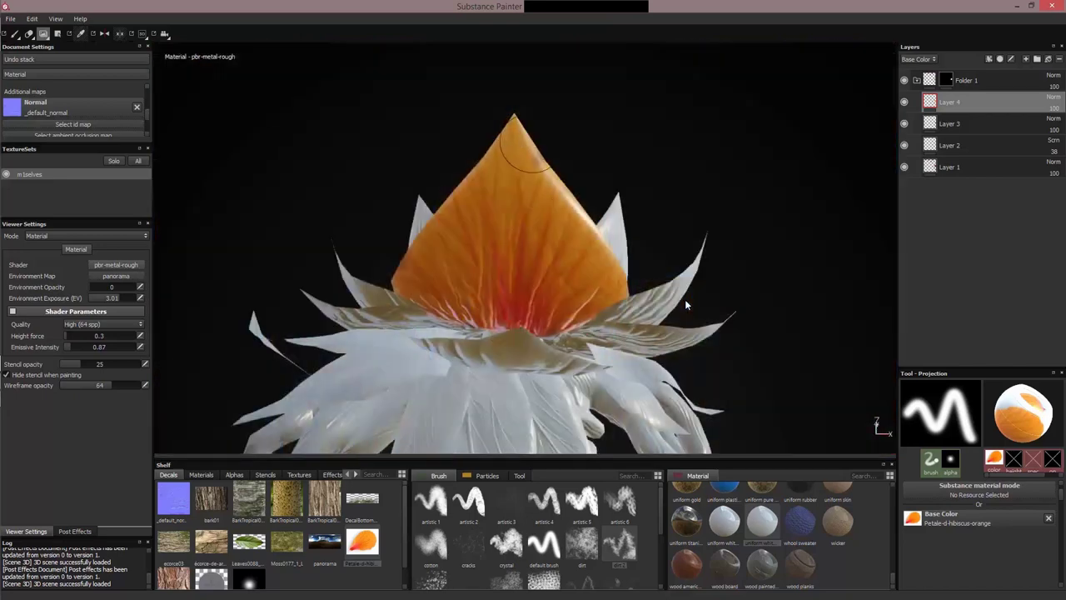
key(s)
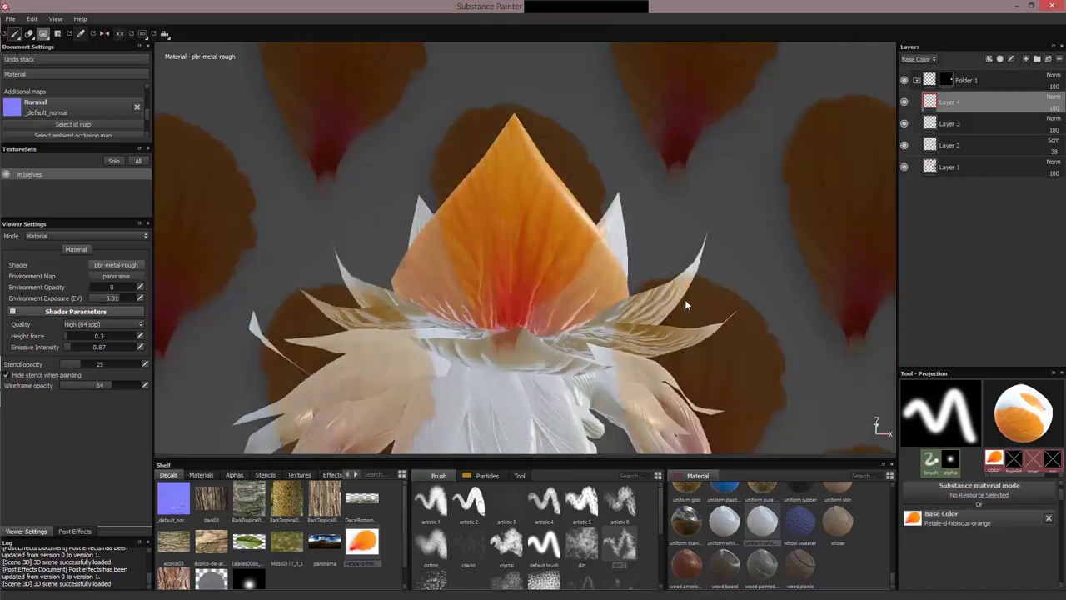
key(1)
mouse_move(349, 394)
alt+mouse_down()
mouse_move(275, 379)
mouse_move(400, 385)
mouse_move(379, 383)
alt+mouse_up()
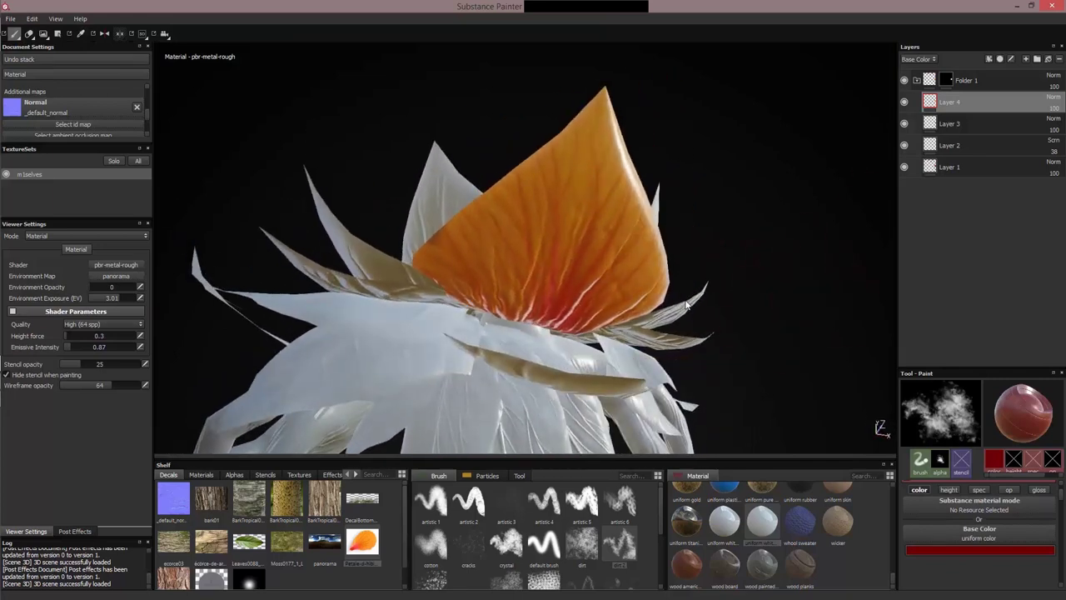
Set Layer 4's blending mode to Screen and its opacity to 38.
click(1053, 98)
click(1028, 192)
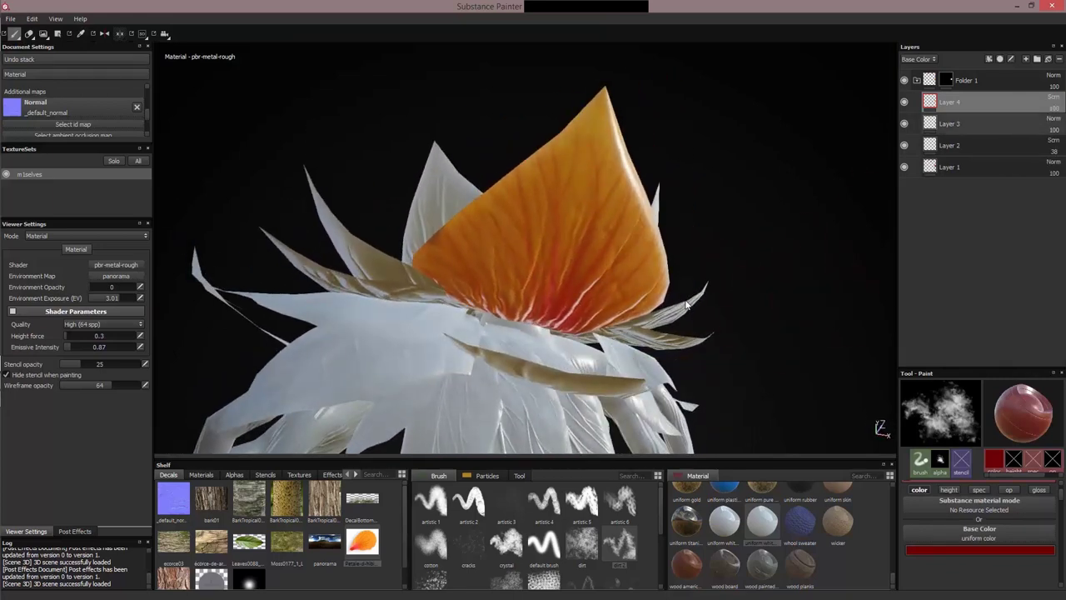
click(1038, 118)
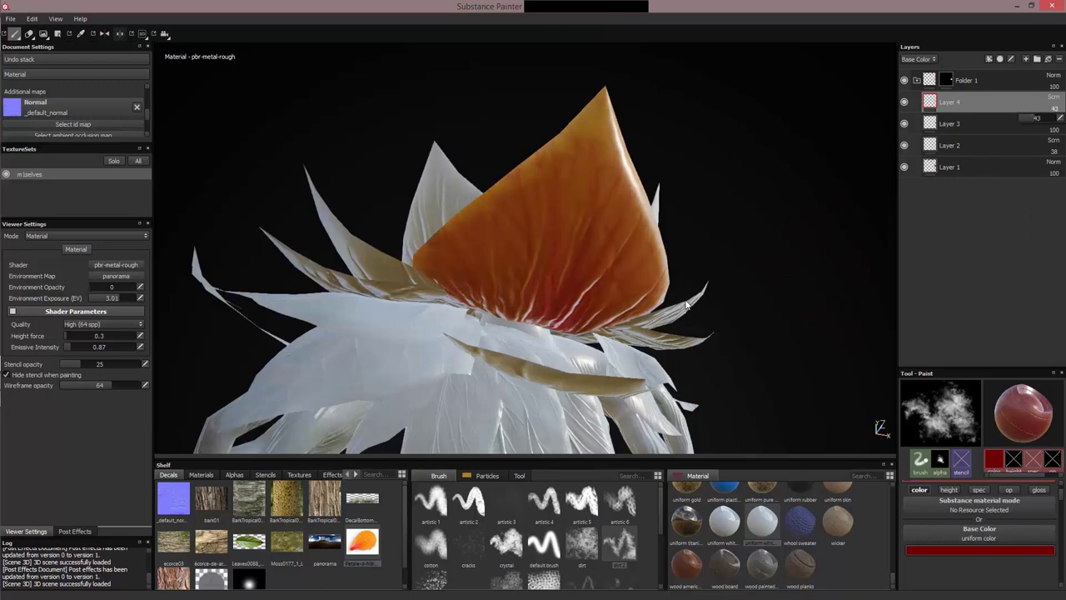
mouse_move(687, 305)
alt+mouse_down()
mouse_move(616, 310)
mouse_move(688, 305)
alt+mouse_up()
alt+drag(612, 353, 686, 305)
Add Layer 5 and set up the veins particle brush in bright yellow (R 0.993, G 1.000, B 0.009).
click(1026, 58)
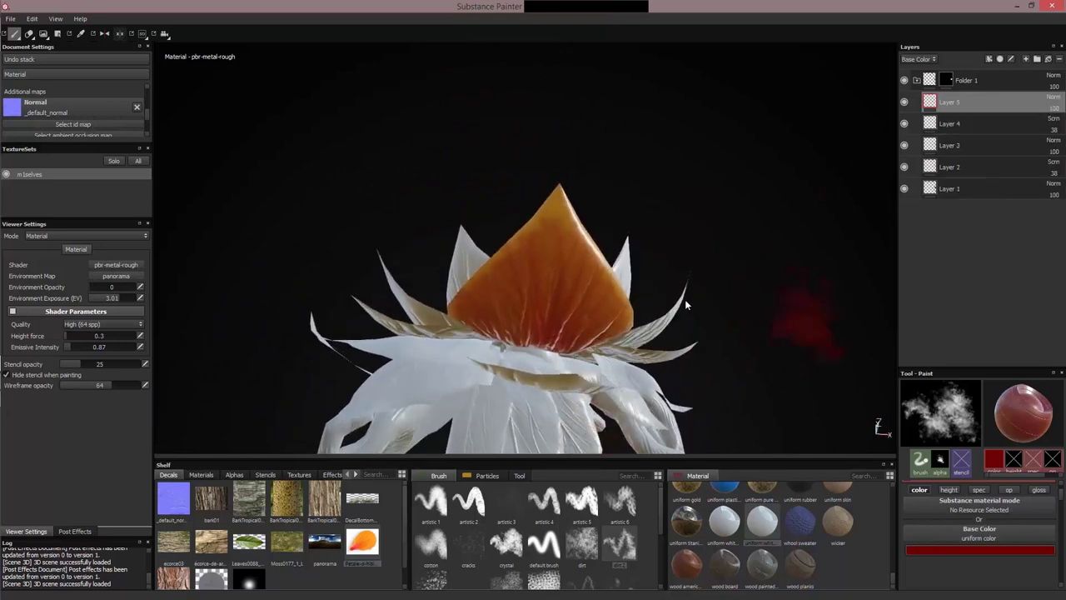
click(488, 476)
click(469, 567)
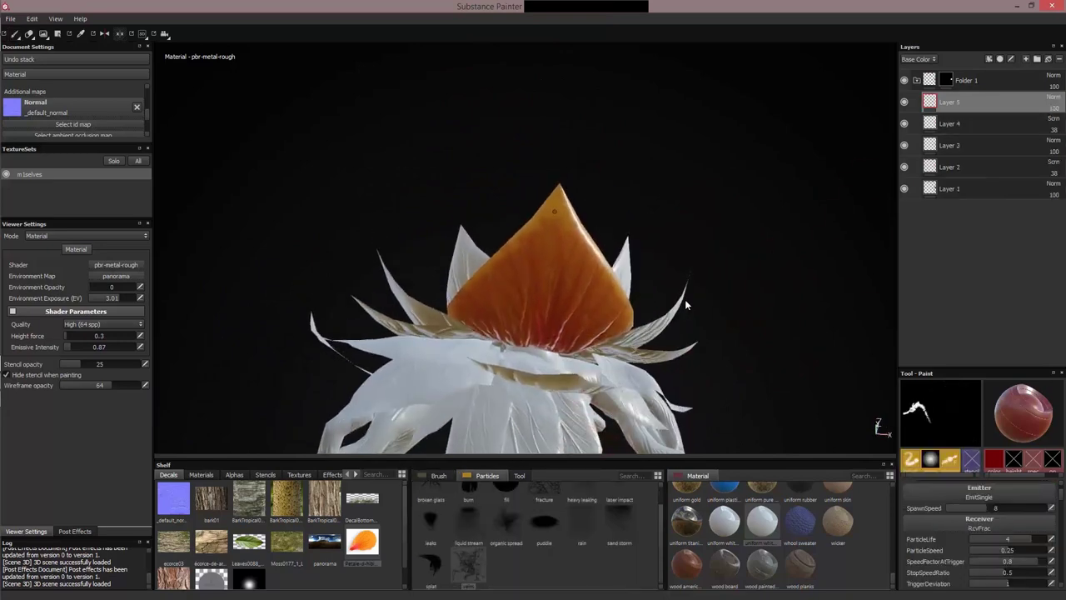
drag(1061, 495, 1062, 513)
click(950, 500)
click(970, 526)
click(948, 462)
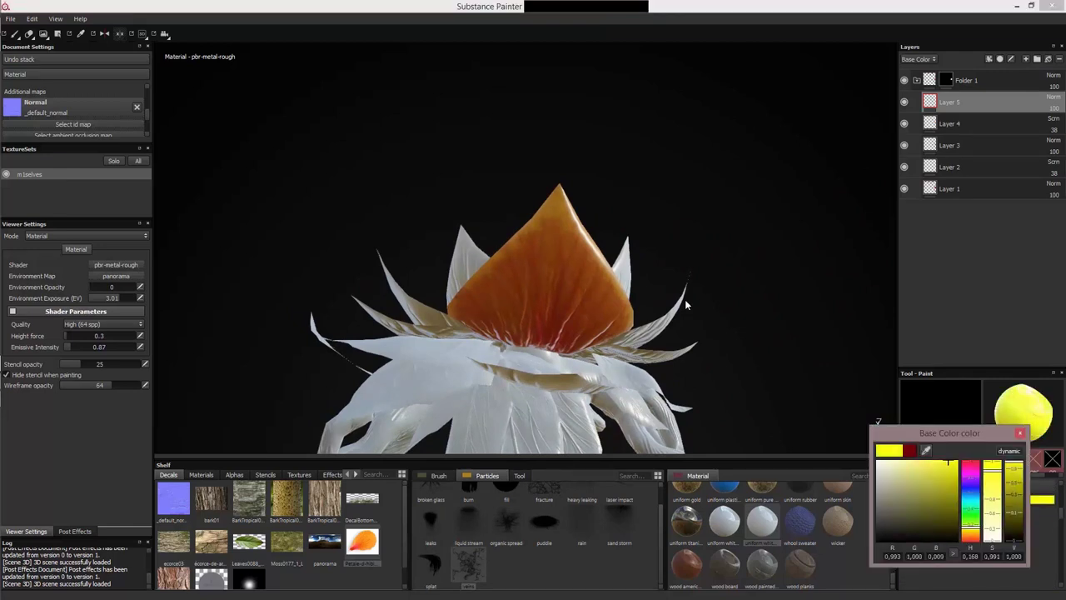
click(1020, 434)
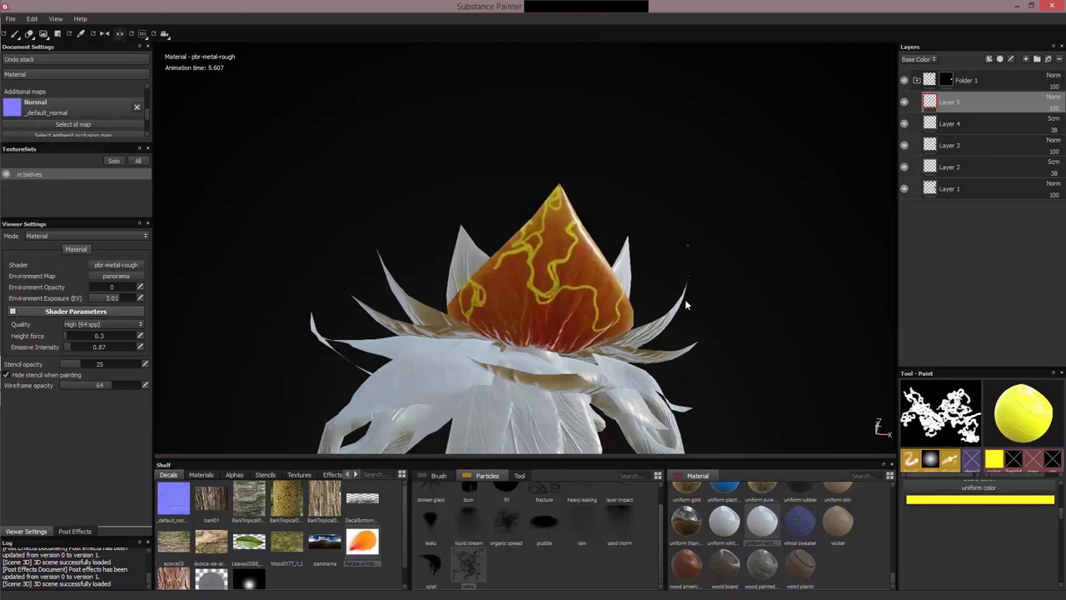
Replace the thick yellow veins with finer ones across the petal and reduce Layer 5's opacity to 34.
key(ctrl)
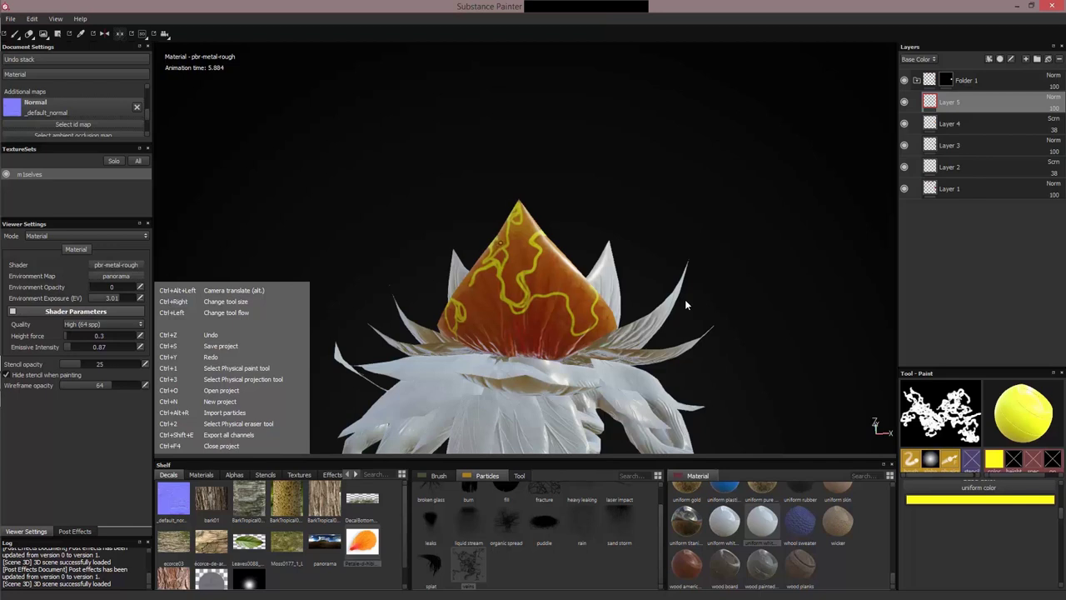
key(ctrl+z)
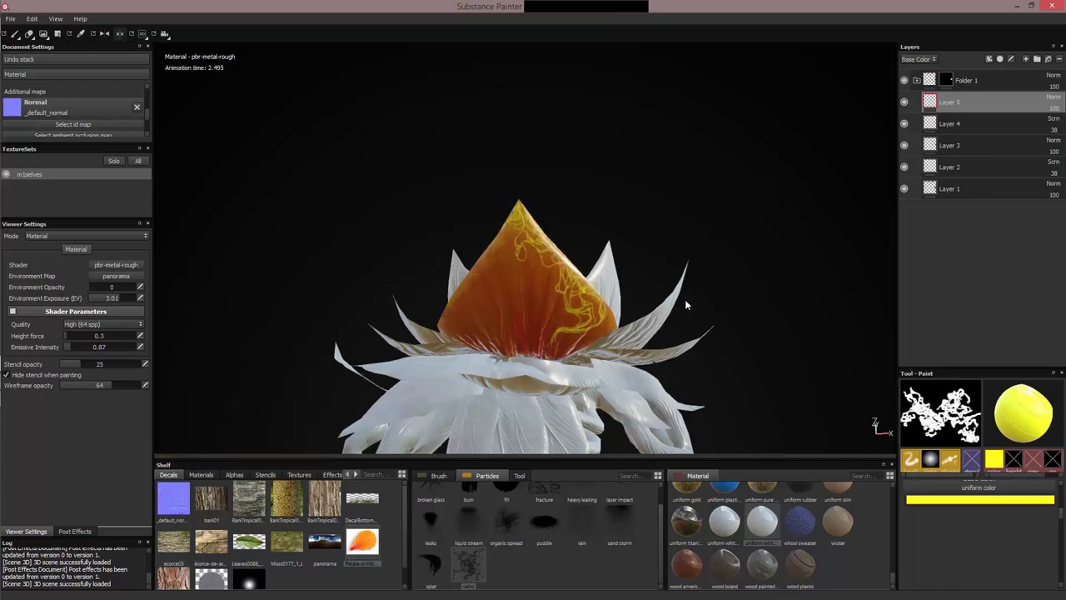
alt+drag(686, 304, 733, 306)
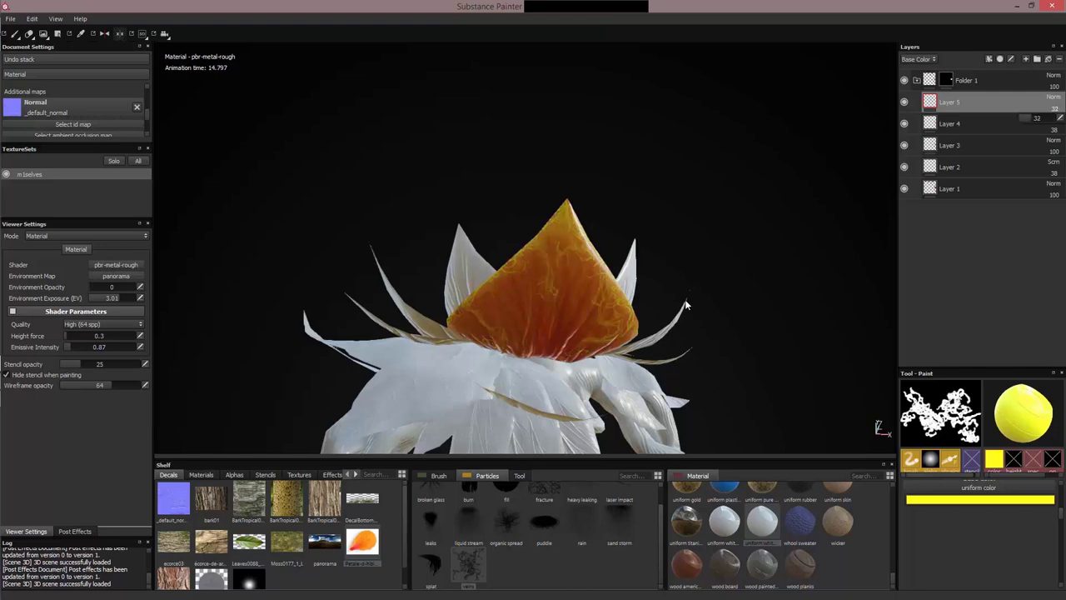
mouse_move(685, 305)
alt+mouse_down()
mouse_move(637, 303)
mouse_move(650, 333)
mouse_move(633, 335)
mouse_move(687, 306)
alt+mouse_up()
alt+drag(687, 305, 687, 305)
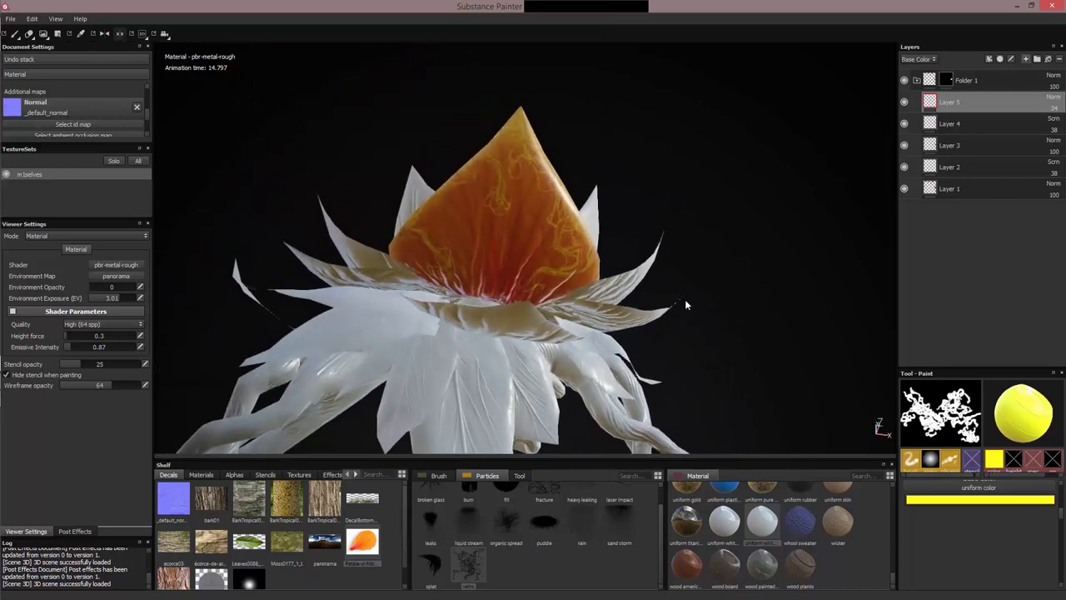
Add Layer 6 and set up the liquid stream particle brush in red (R 0.365, G 0.015, B 0).
click(1026, 59)
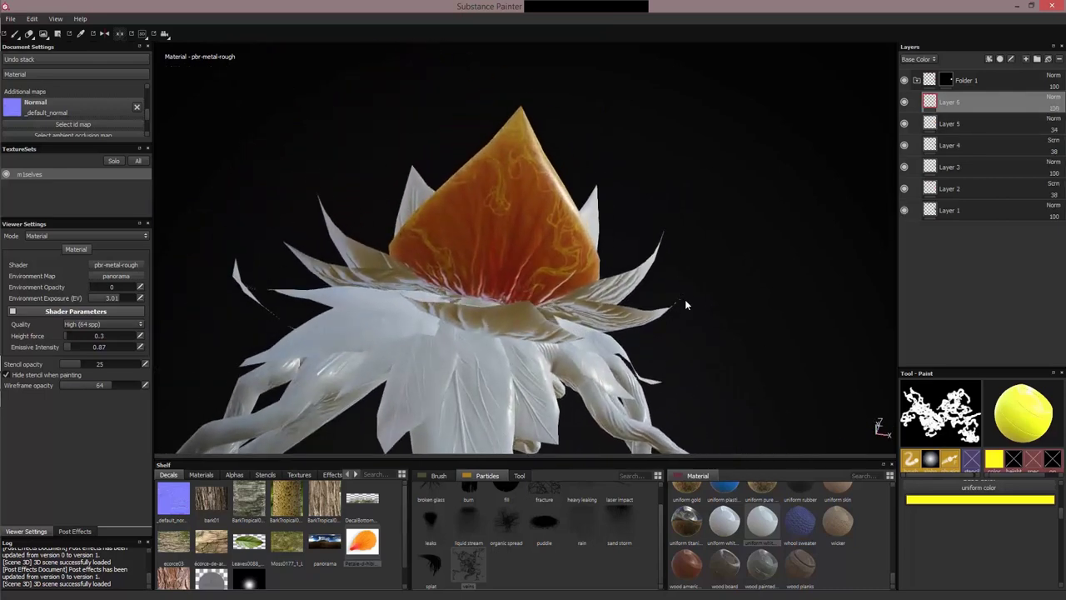
click(468, 522)
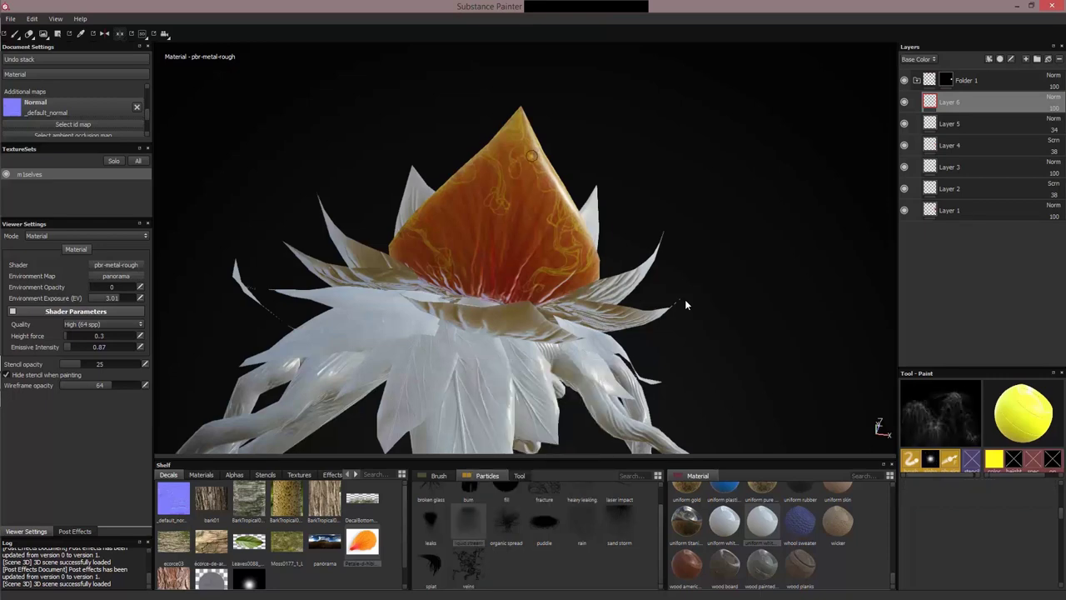
scroll(970, 533, up, 2)
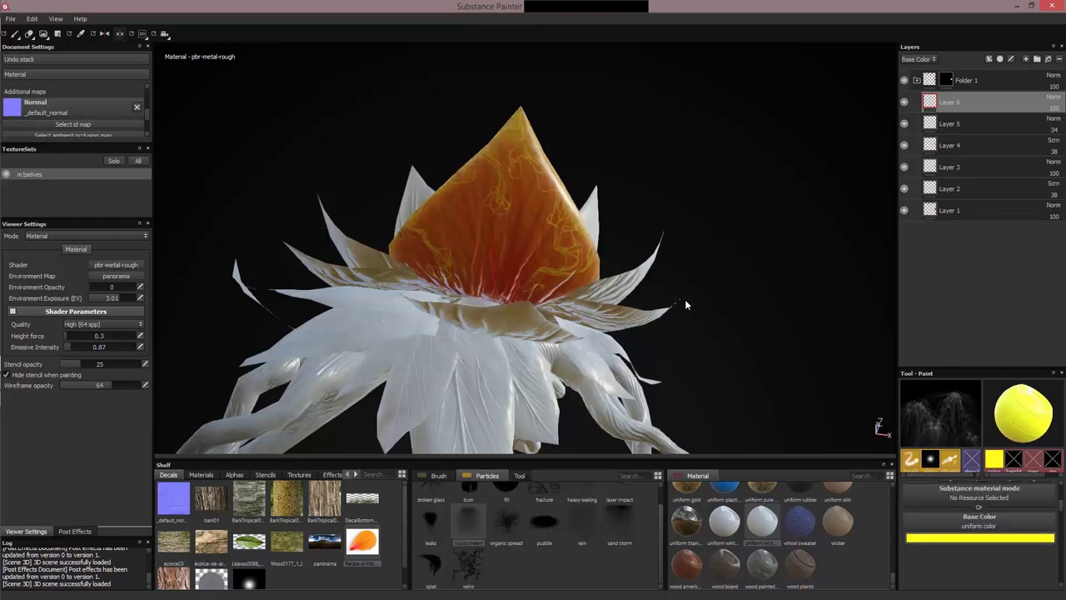
click(970, 539)
drag(970, 541, 970, 539)
drag(951, 463, 958, 489)
Try running red liquid stream particles down the petal from its tip, and undo them.
click(515, 123)
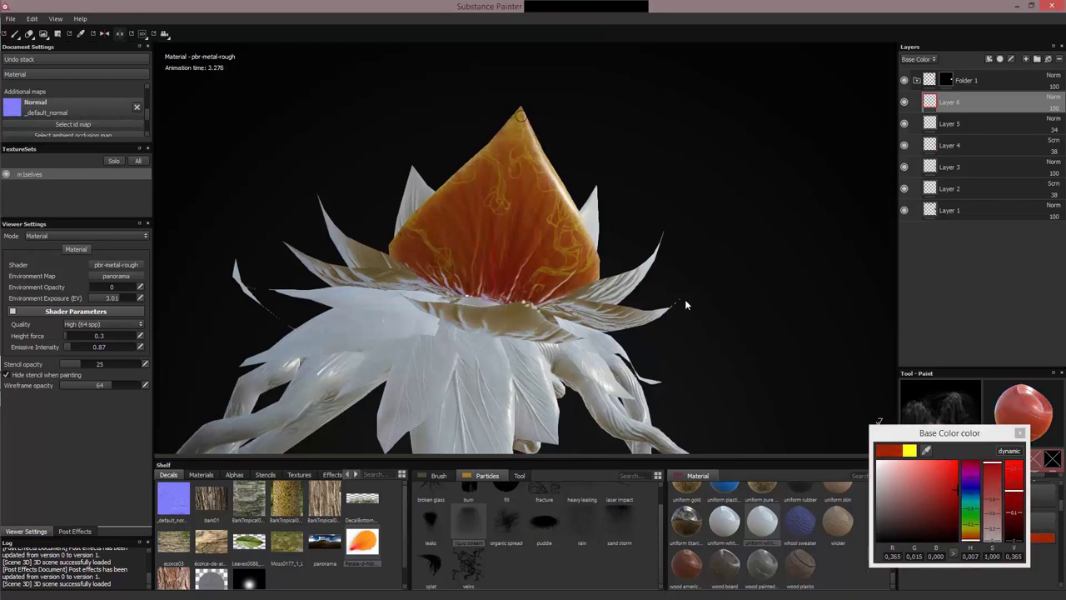
key(ctrl)
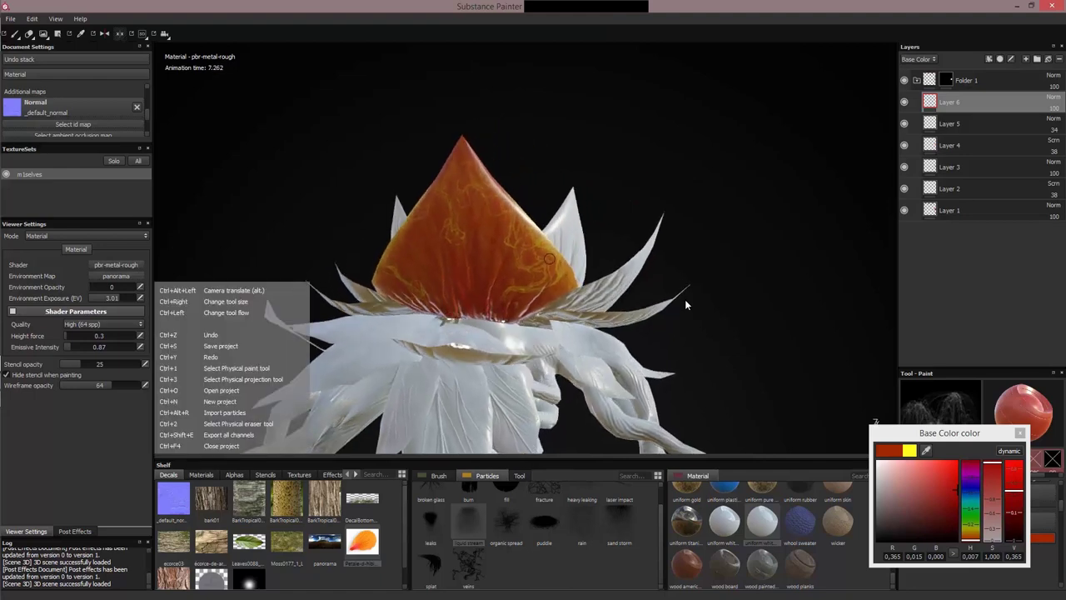
key(ctrl)
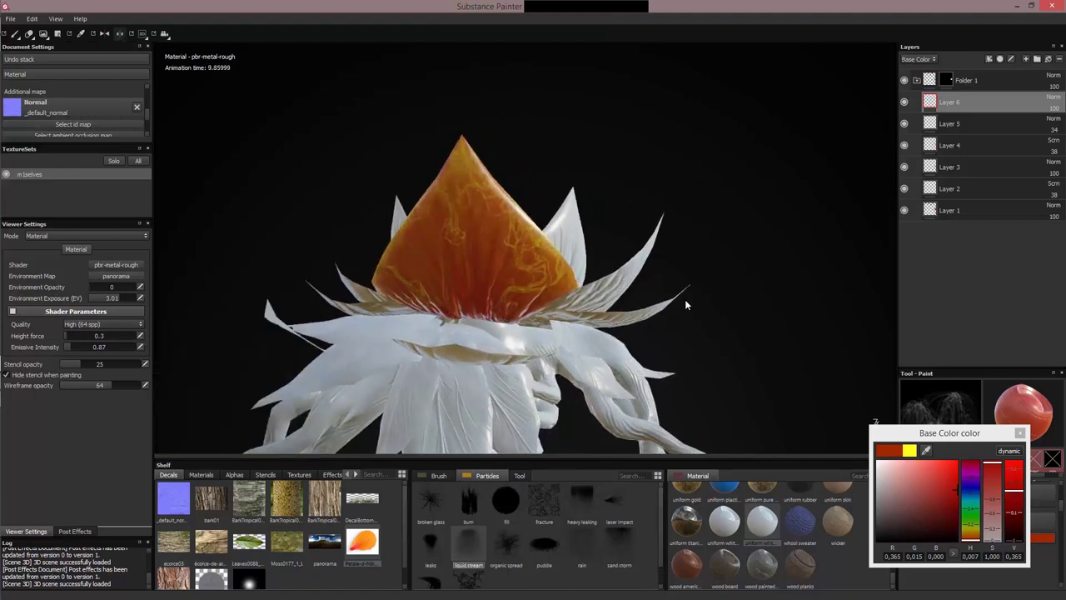
Run red heavy leaking particles over the petal on Layer 6 and blend that layer with Multiply at 77 opacity.
click(582, 502)
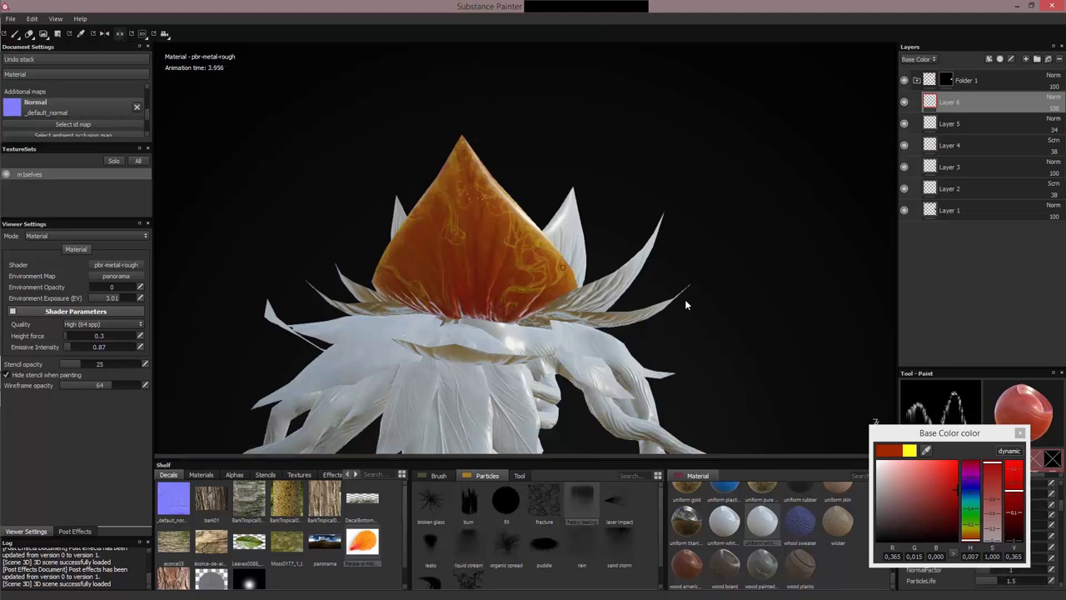
alt+drag(686, 305, 723, 305)
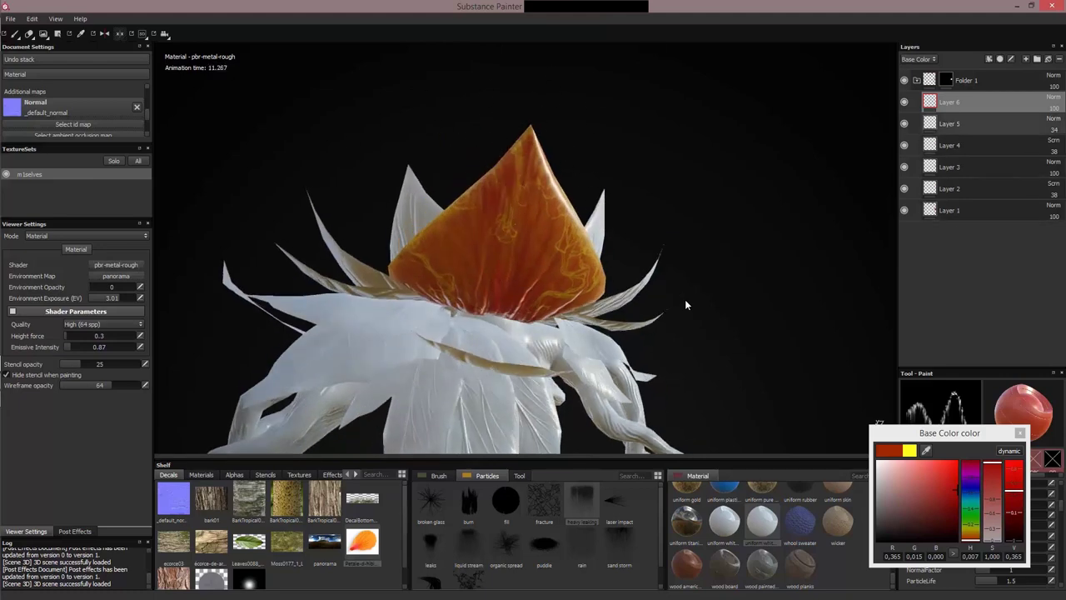
click(1055, 97)
click(1029, 139)
click(1054, 98)
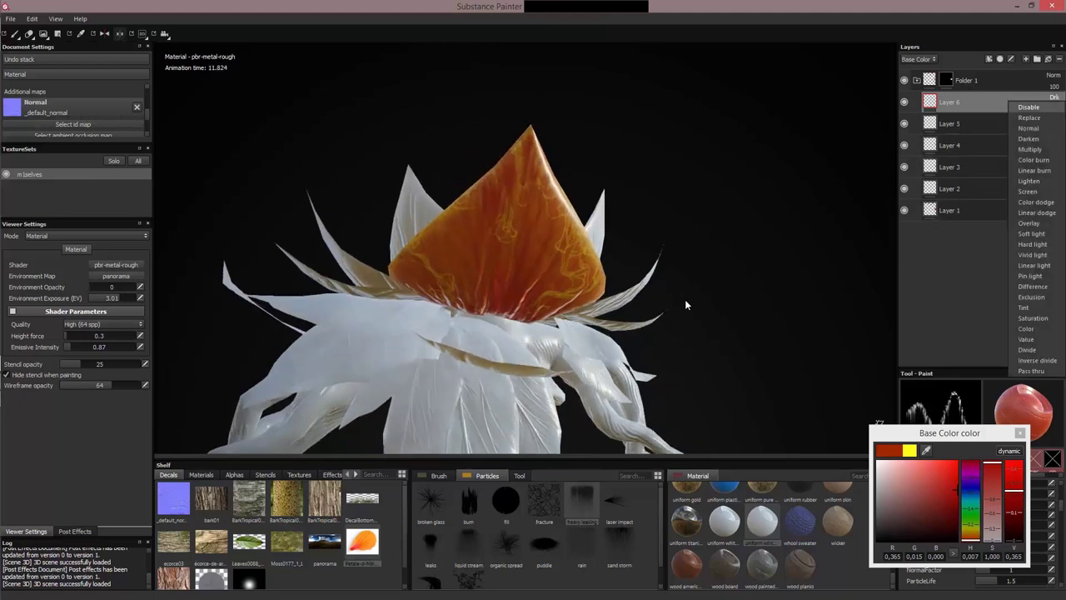
click(1031, 149)
click(1055, 108)
click(1033, 118)
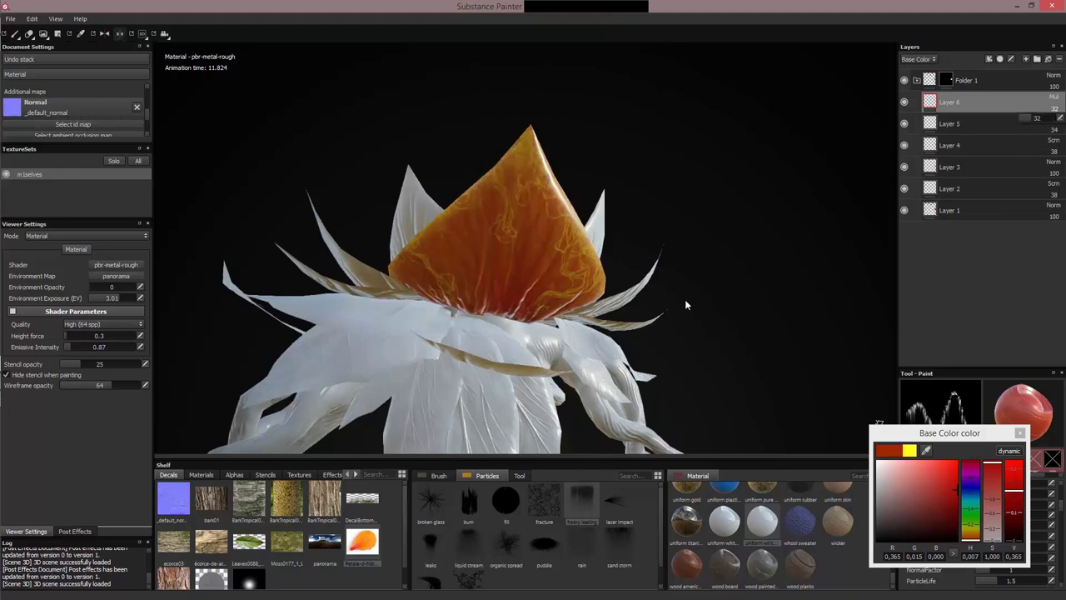
drag(1043, 118, 1055, 119)
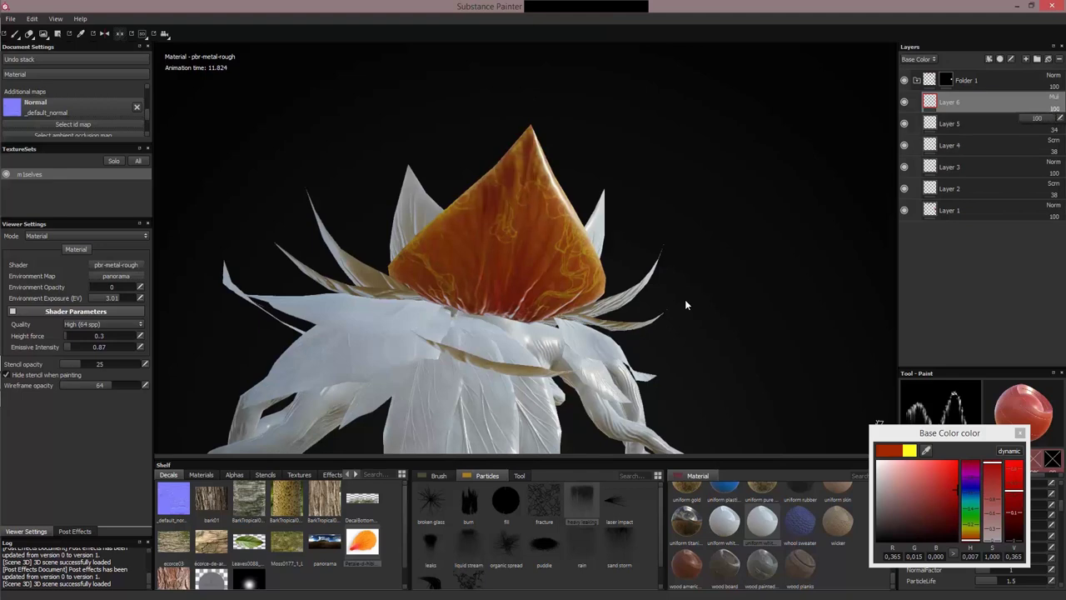
mouse_move(687, 304)
alt+mouse_down()
mouse_move(617, 333)
mouse_move(687, 305)
alt+mouse_up()
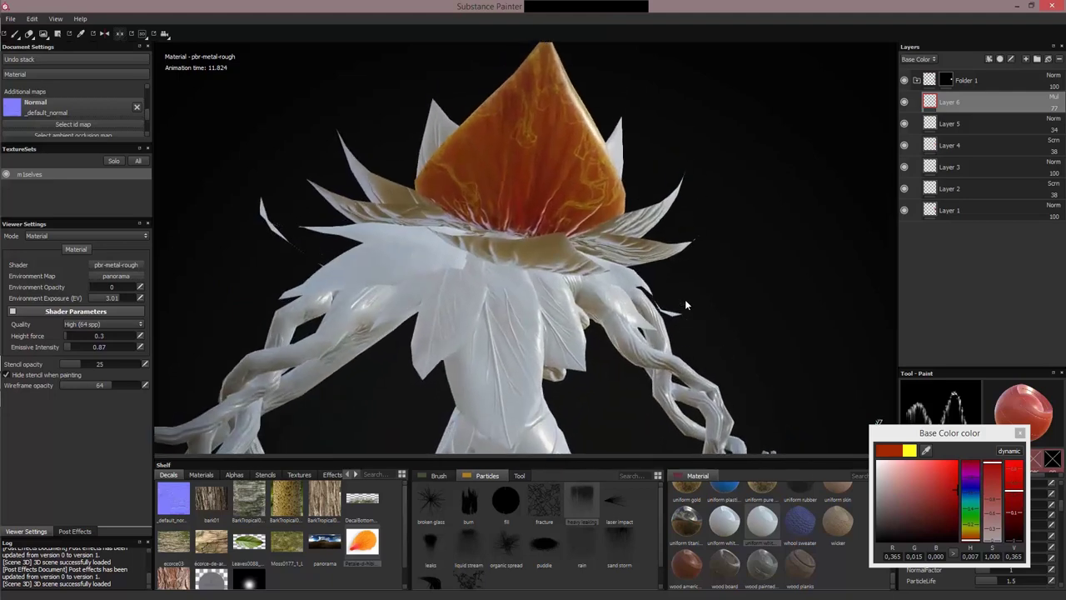
Check Layer 3's contribution, select it and set up the dirt brush in very dark red (R 0.033, G 0, B 0).
click(905, 167)
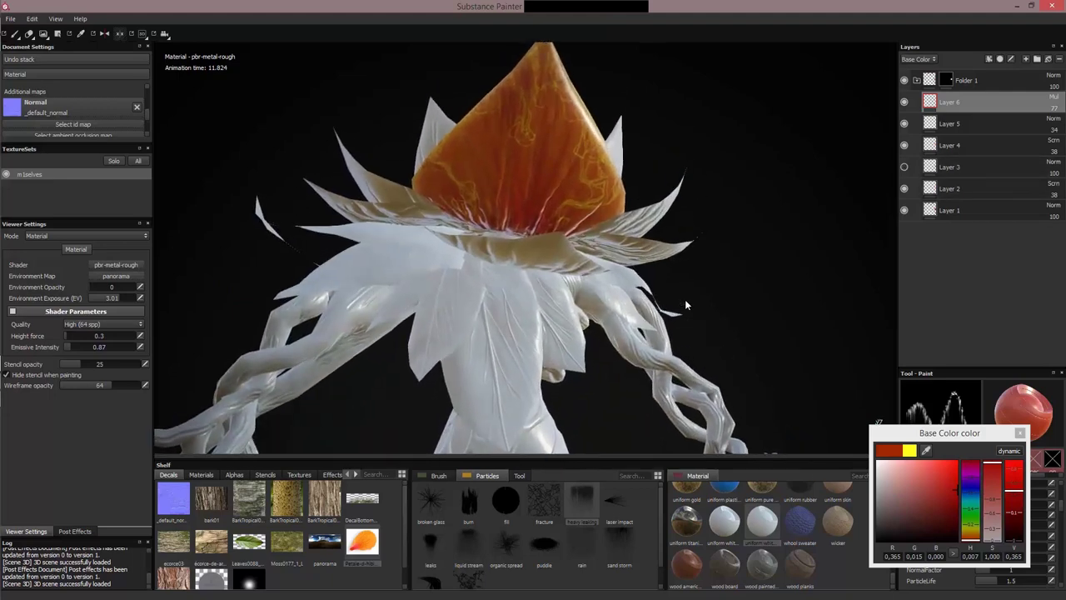
click(983, 167)
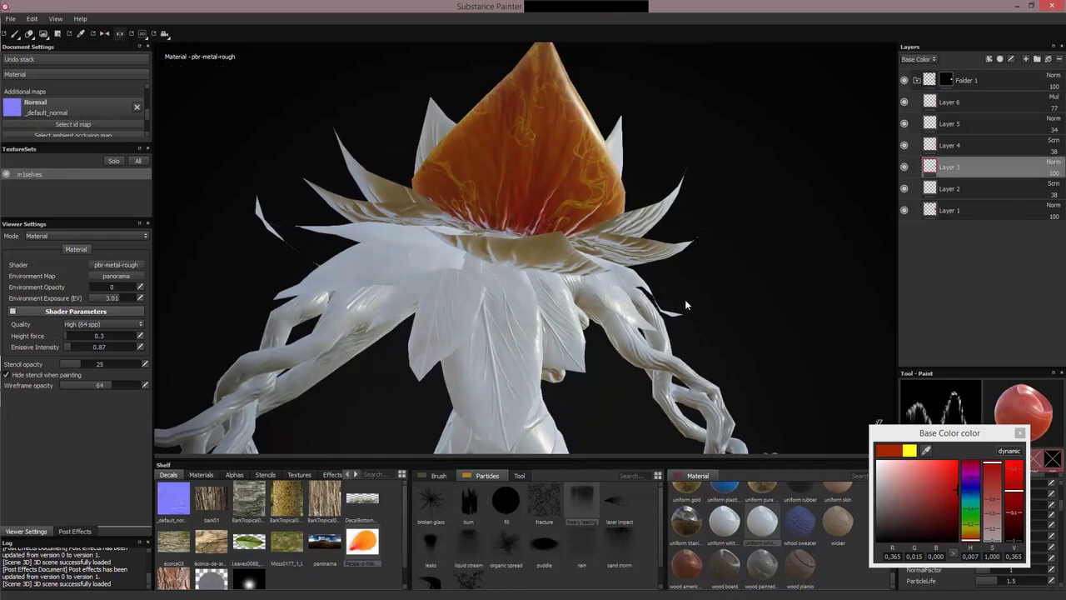
click(954, 525)
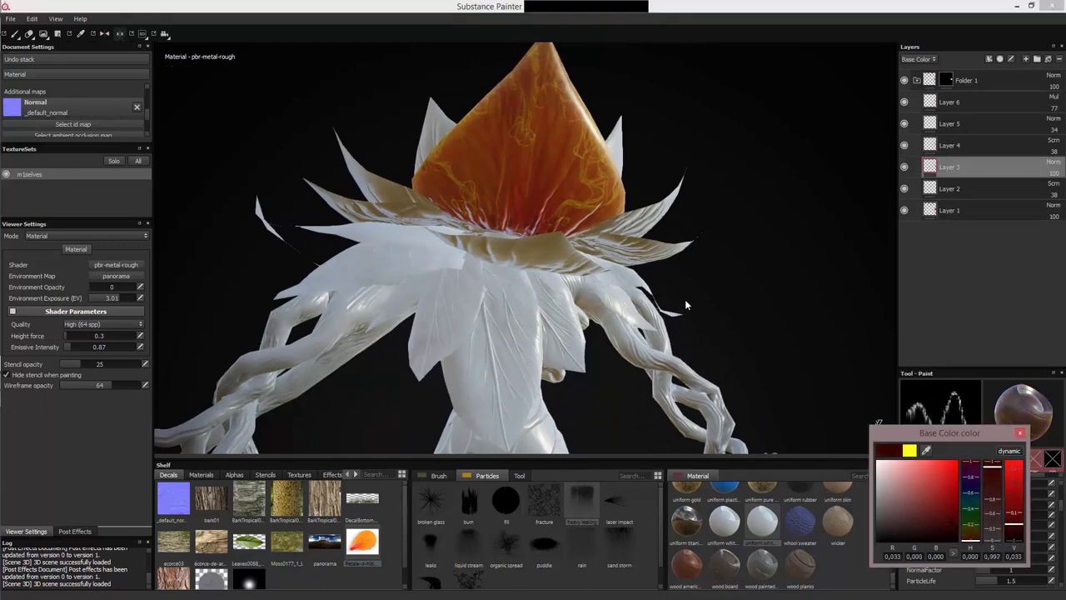
click(438, 476)
click(582, 545)
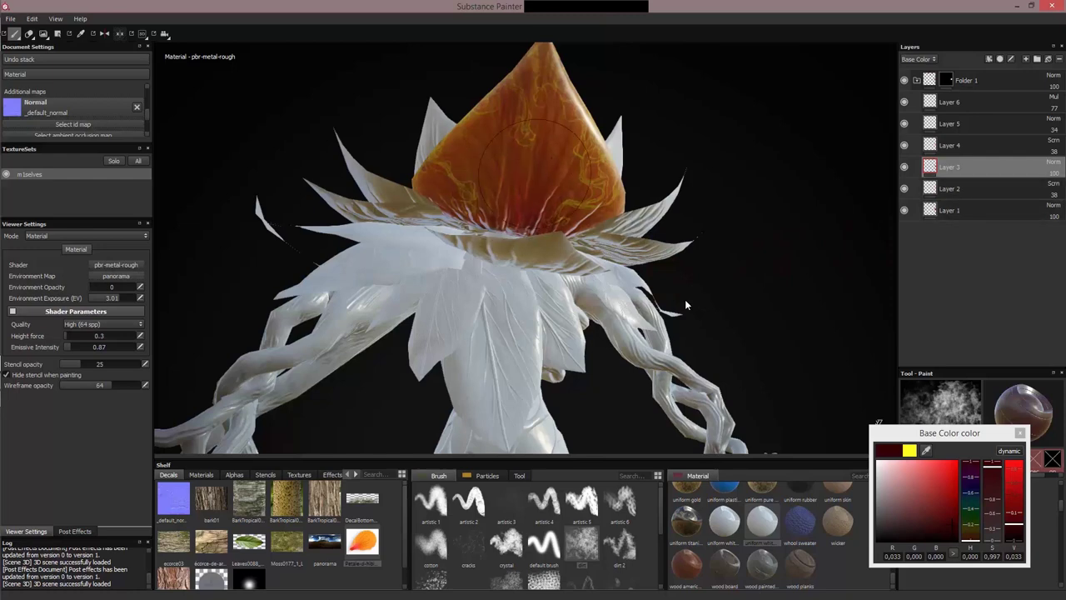
Compare the petal with and without Layer 4, and set that layer's opacity to 25.
click(905, 146)
click(905, 146)
click(966, 146)
mouse_move(1033, 162)
mouse_down()
mouse_move(1021, 162)
mouse_move(1030, 162)
mouse_up()
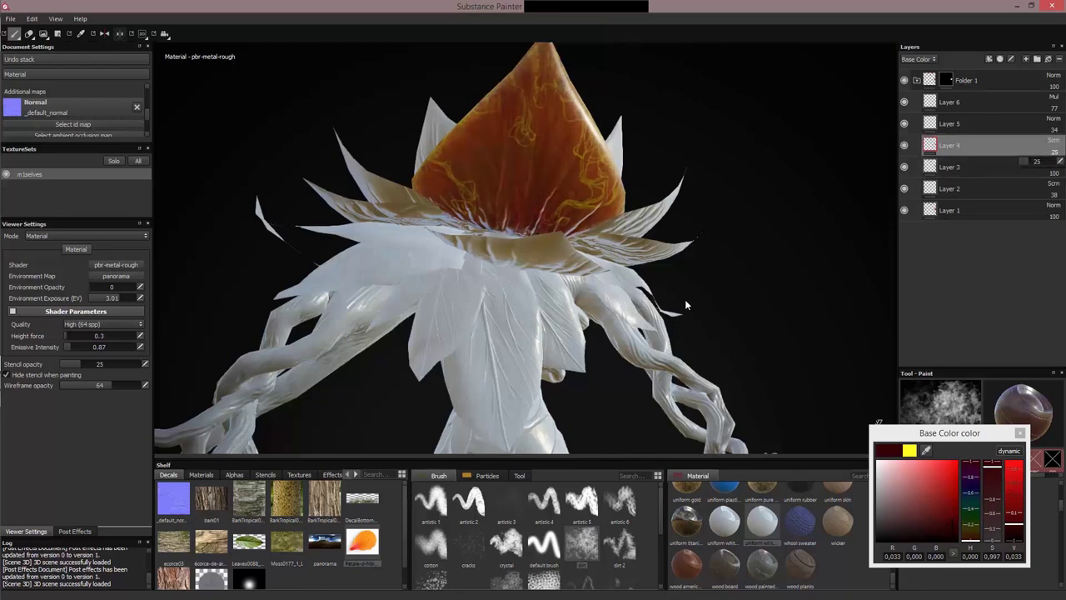
alt+drag(687, 305, 606, 340)
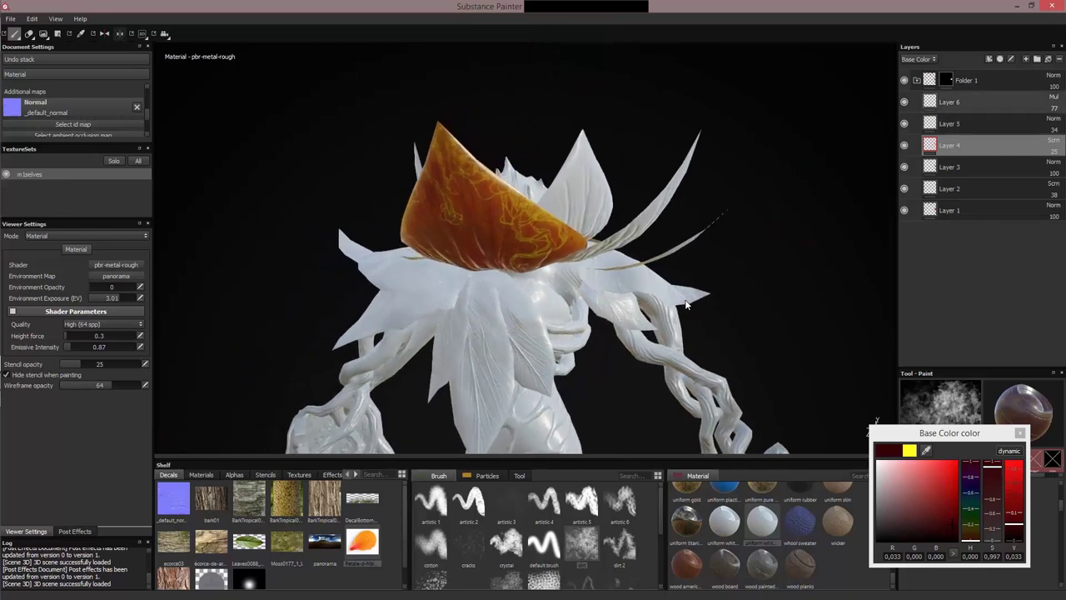
Rename Folder 1, which holds the petal's paint layers, to petal.
alt+drag(686, 305, 685, 305)
scroll(686, 305, up, 3)
double_click(966, 80)
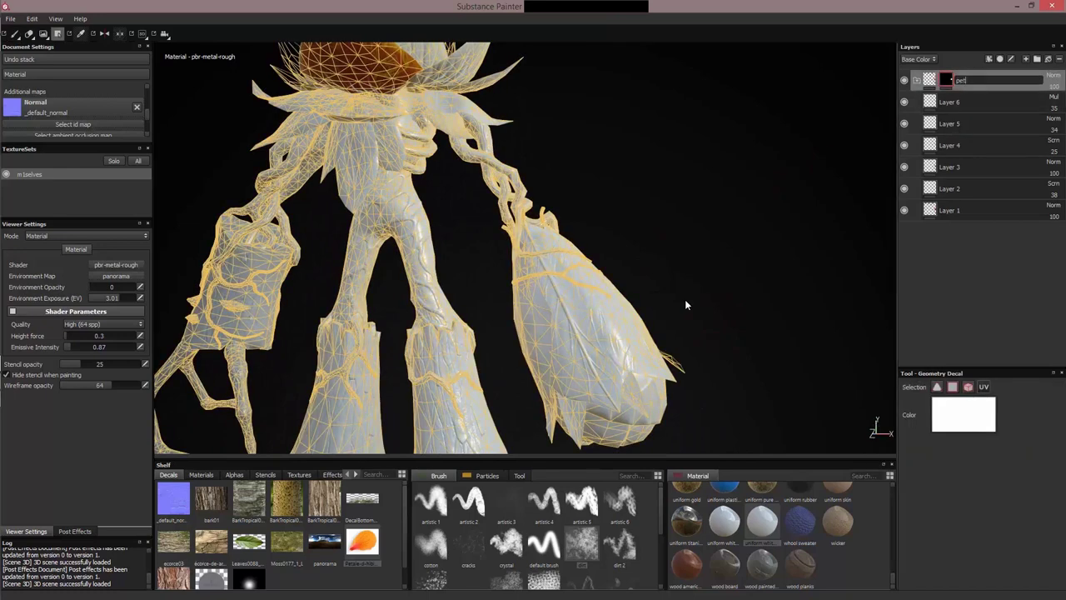
text(l)
key(Return)
click(917, 81)
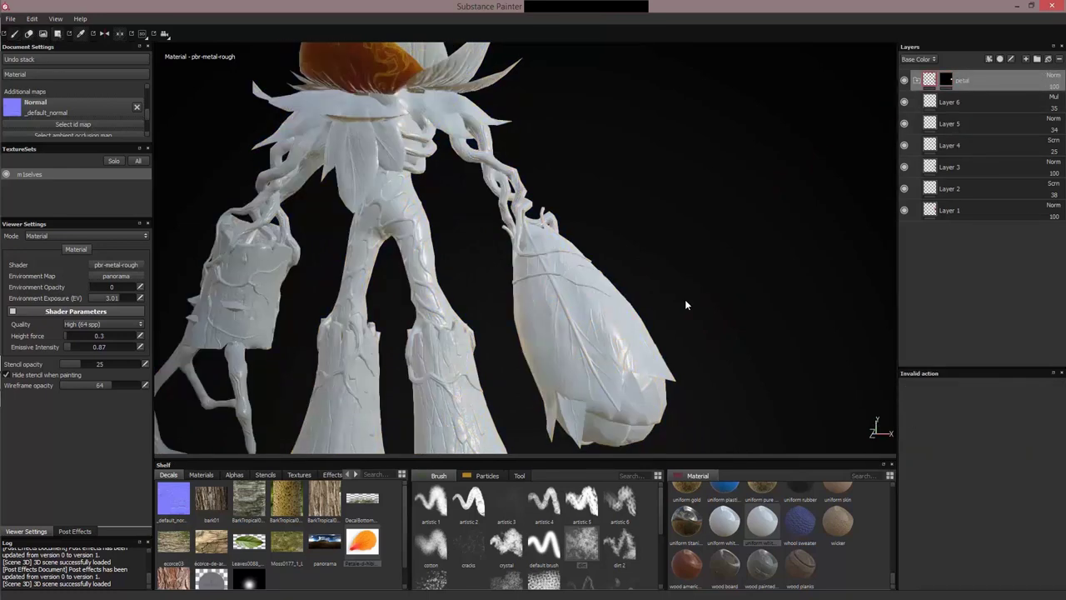
Add Layer 7, move it out above the petal folder and collapse that folder.
click(1026, 60)
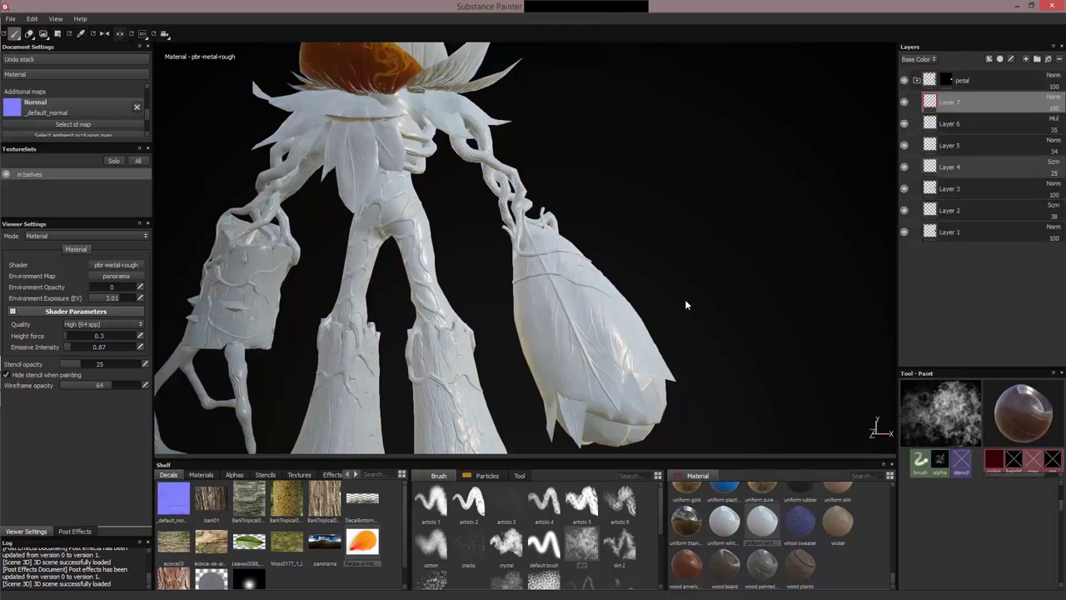
drag(950, 102, 949, 72)
click(917, 102)
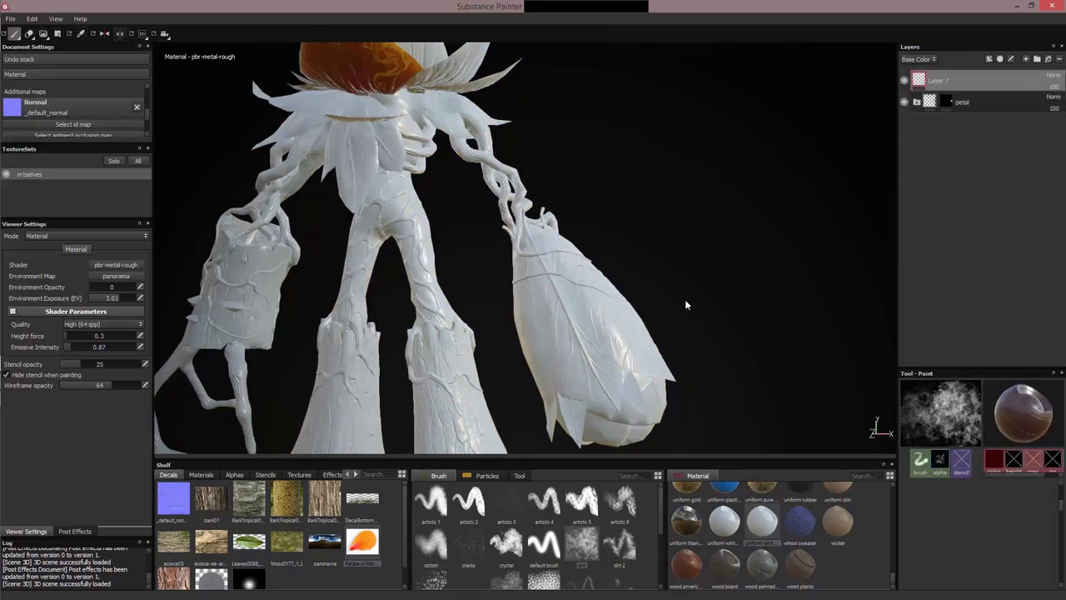
Create a new folder named leaf above the petal folder and put Layer 7 inside it.
click(1037, 59)
drag(941, 101, 950, 81)
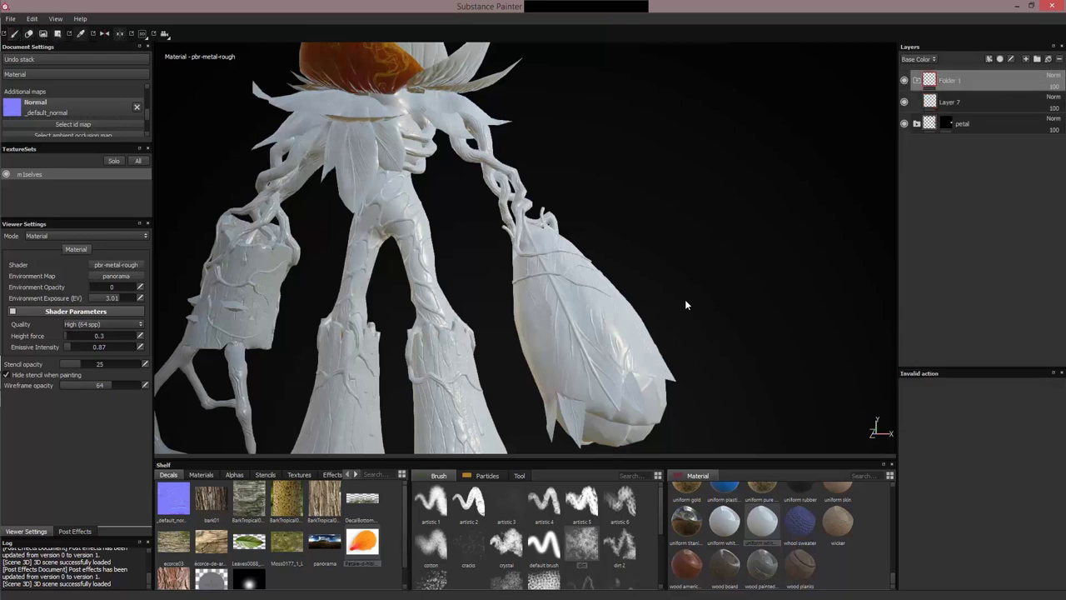
double_click(951, 81)
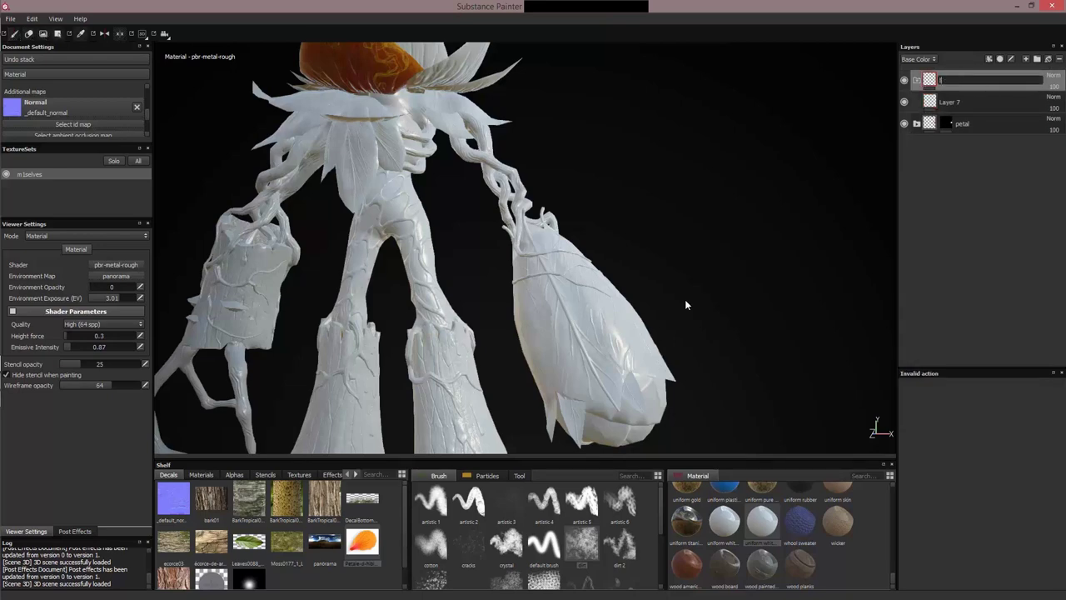
key(Return)
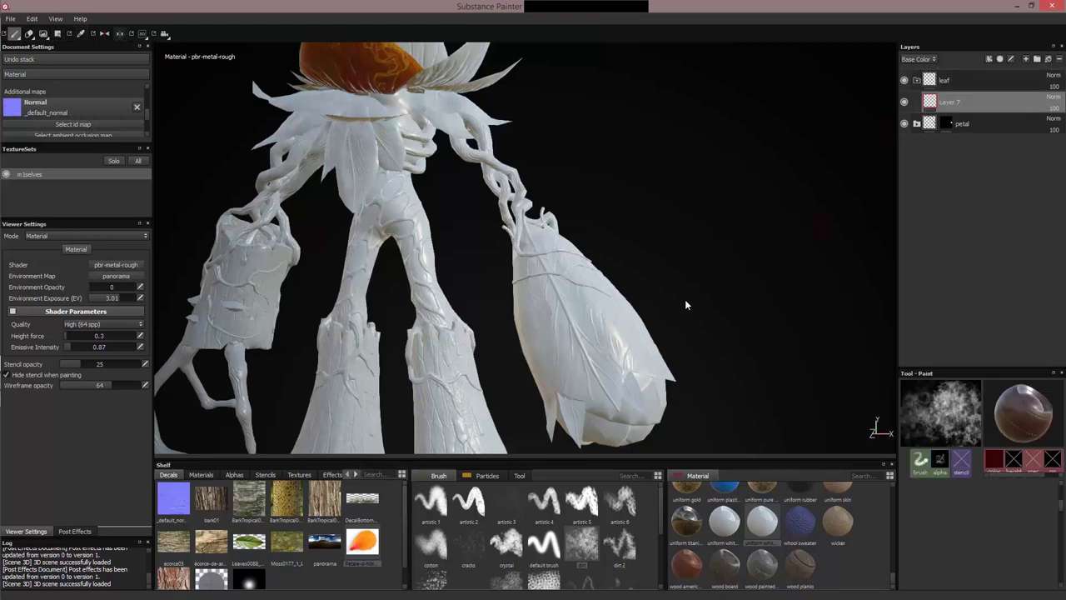
Add a black mask to the leaf folder and fill the large leaf on the creature's arm white in it.
click(958, 81)
click(1012, 59)
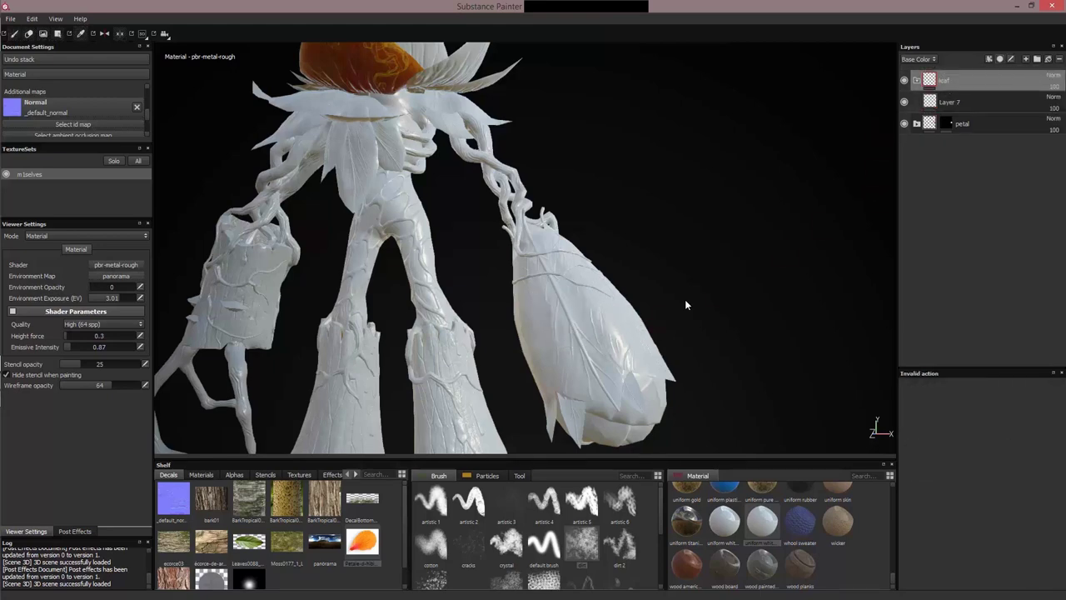
click(1021, 124)
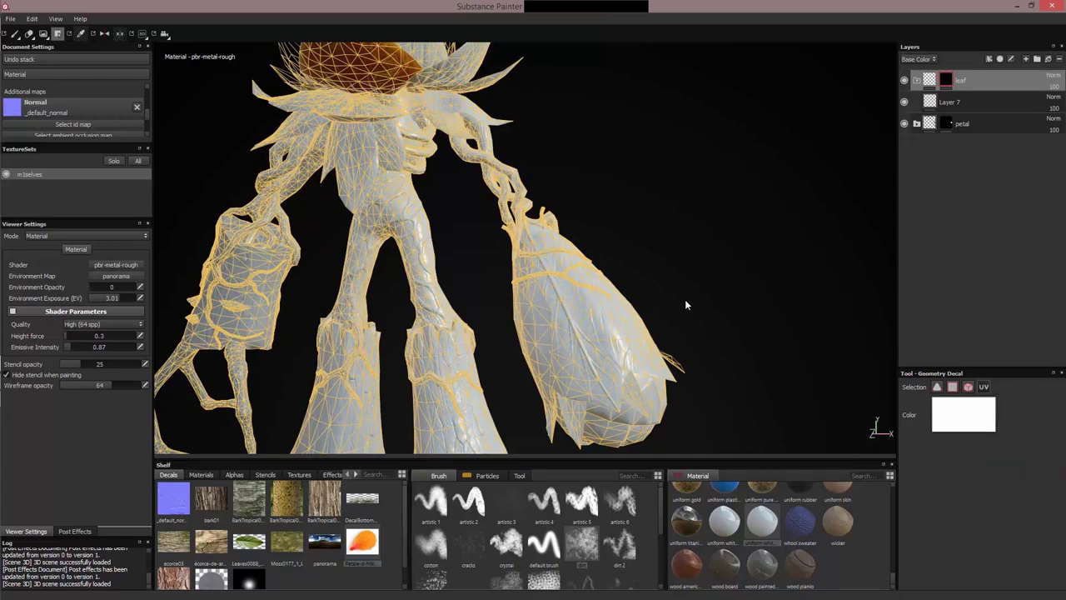
alt+drag(687, 305, 686, 305)
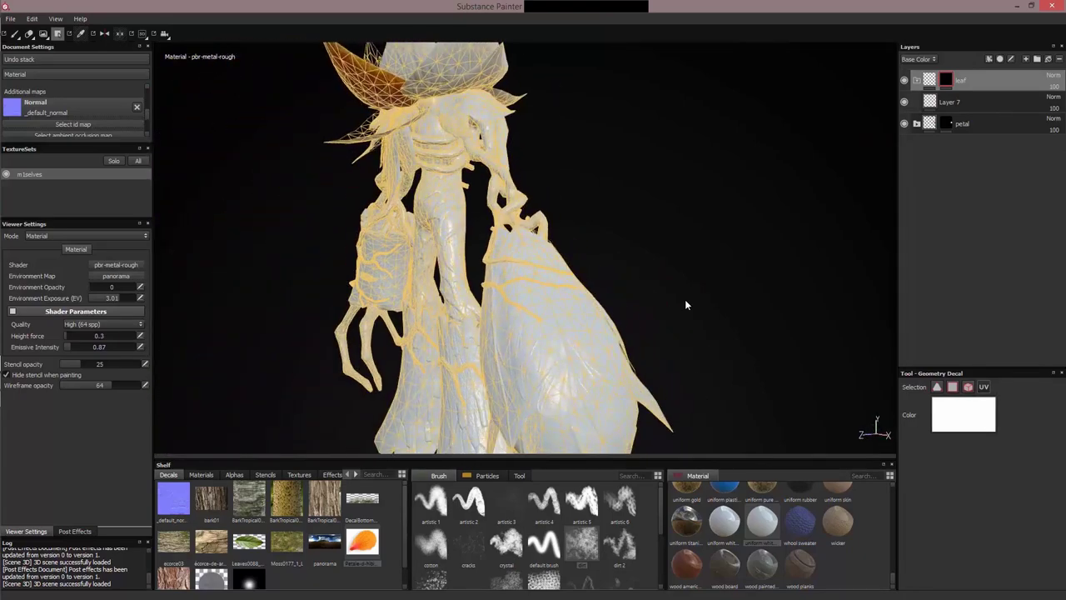
mouse_move(947, 77)
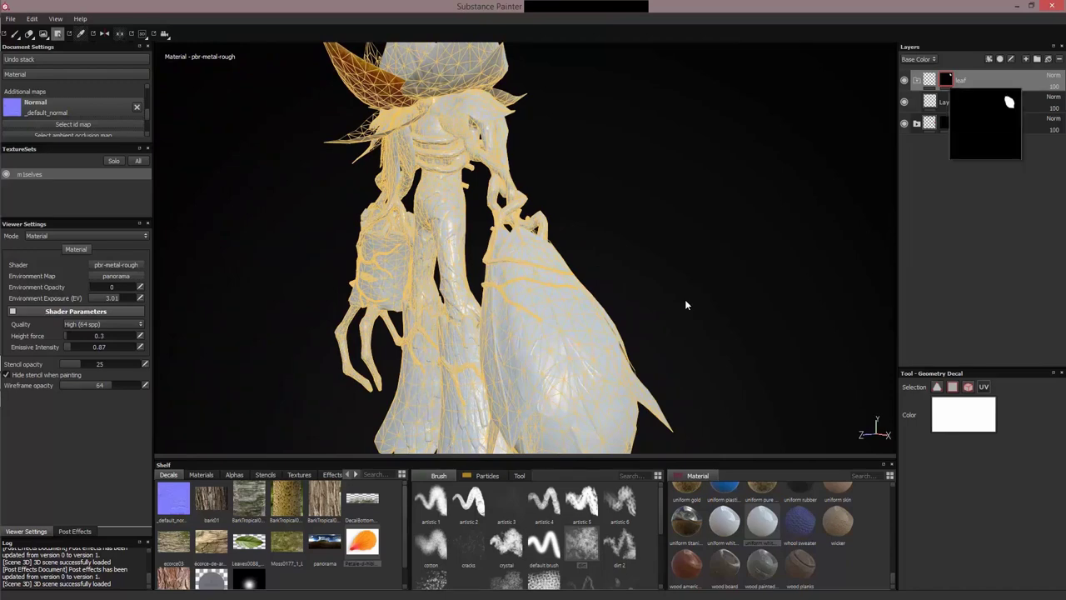
Select Layer 7 and set up the artistic 1 brush in green (R 0.094, G 0.178, B 0).
click(958, 103)
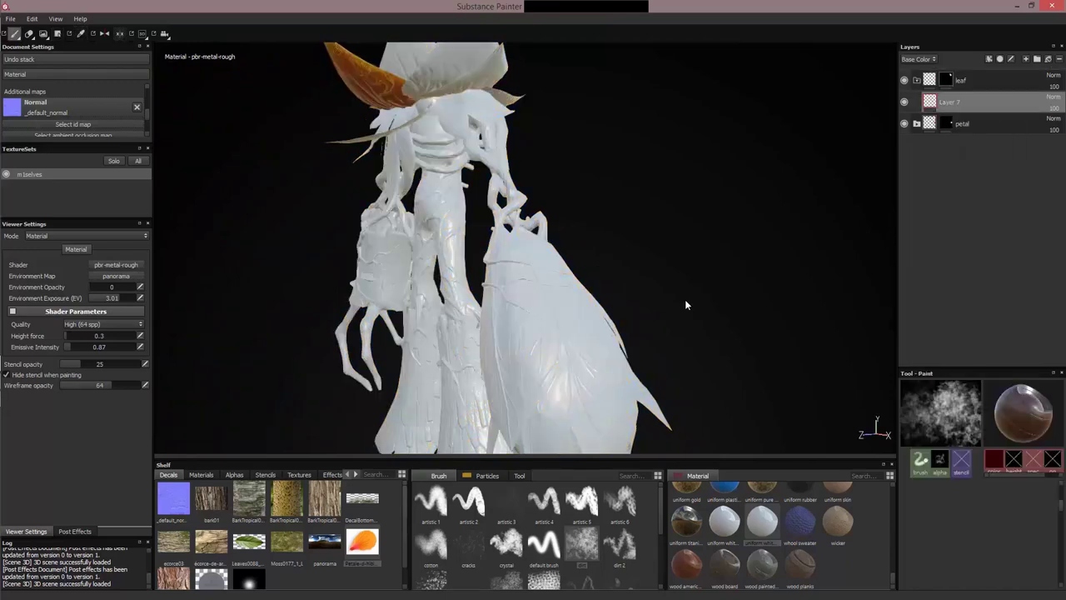
key(alt)
click(430, 502)
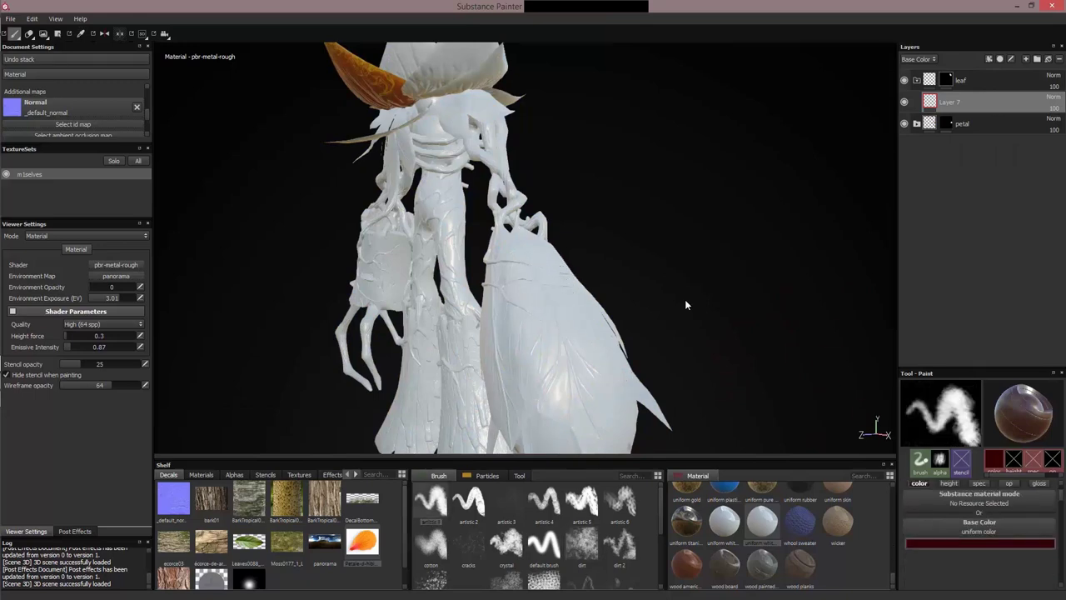
click(980, 544)
click(970, 543)
drag(1014, 546, 1013, 526)
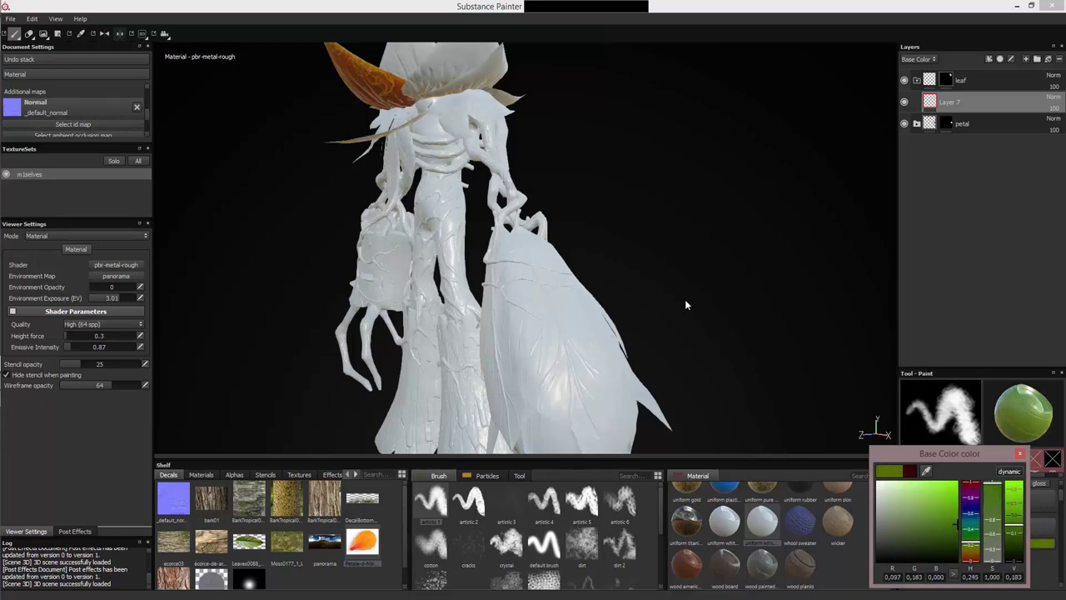
Enlarge the brush and cover the masked arm leaf completely with green on Layer 7.
ctrl+right_drag(534, 309, 595, 310)
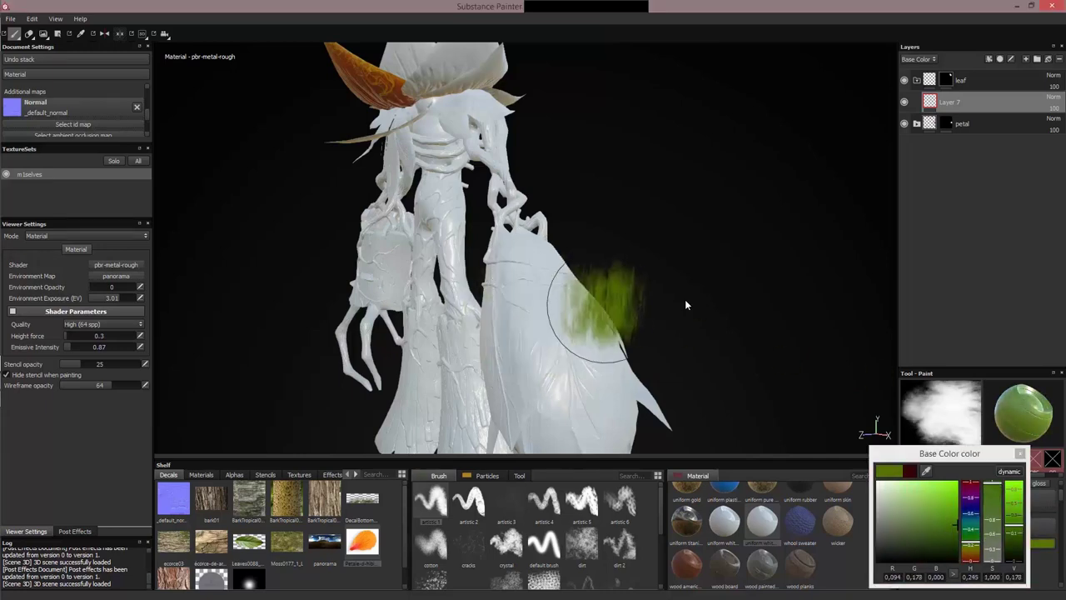
drag(514, 293, 588, 366)
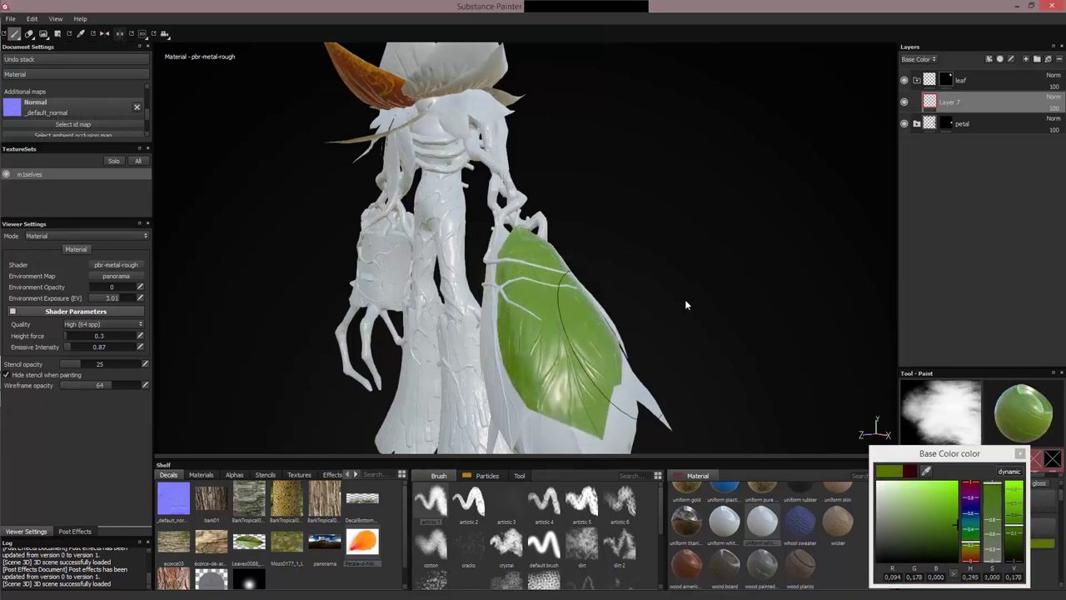
alt+drag(732, 288, 633, 310)
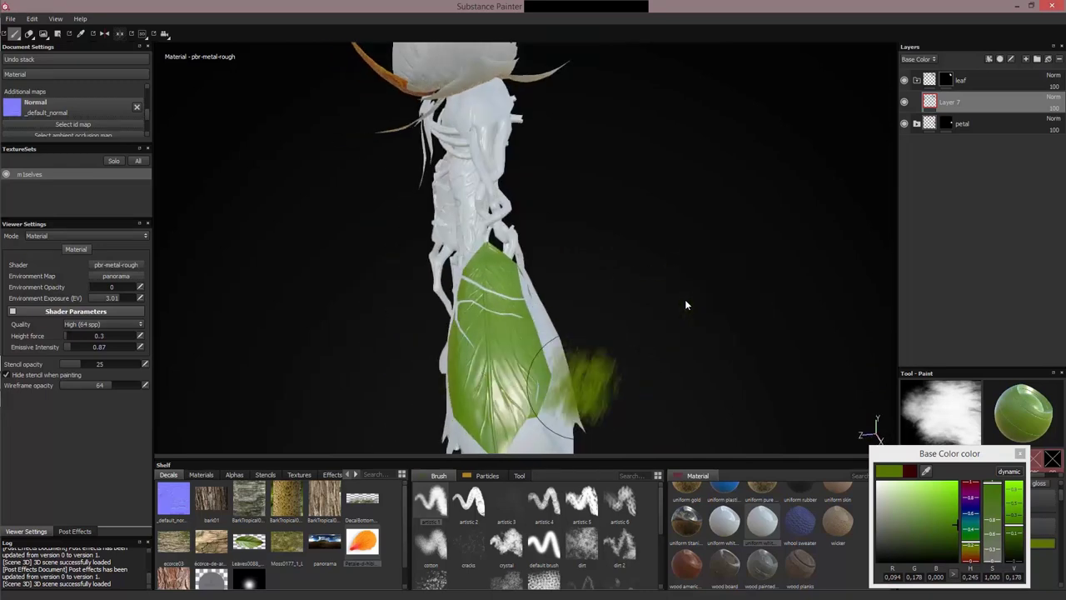
alt+drag(581, 386, 733, 373)
alt+drag(686, 305, 655, 261)
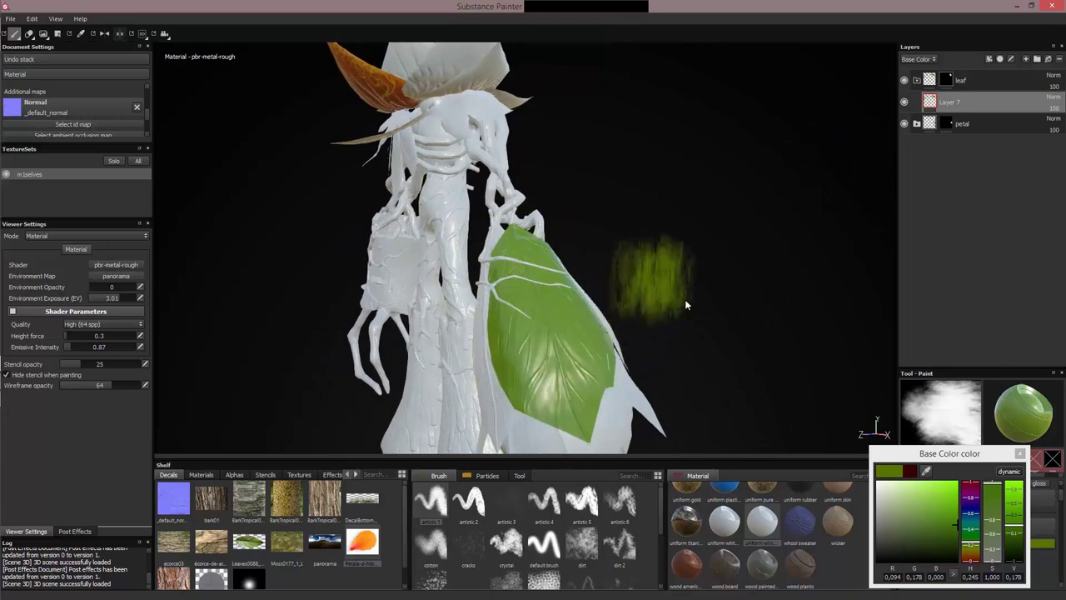
Switch to the 2D UV view, frame the green leaf and reduce the brush size.
key(F3)
mouse_move(678, 214)
alt+mouse_down()
mouse_move(667, 267)
mouse_move(687, 305)
alt+mouse_up()
scroll(686, 305, up, 10)
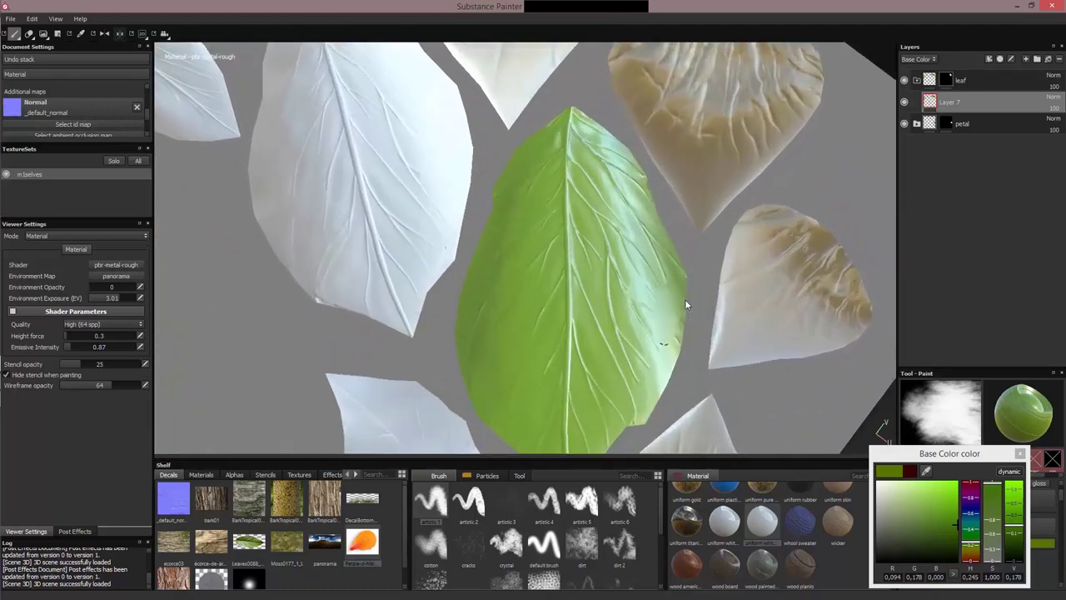
alt+middle_drag(687, 305, 681, 319)
ctrl+right_drag(652, 252, 575, 251)
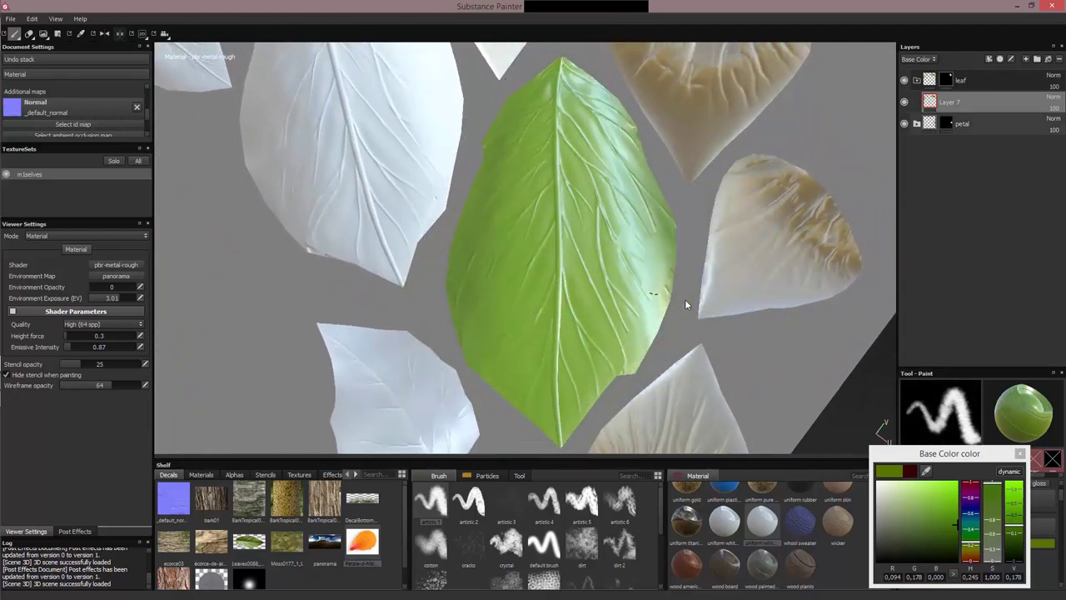
Darken the brush color to green R 0.045, G 0.085, B 0 and add Layer 8 above Layer 7.
click(1014, 543)
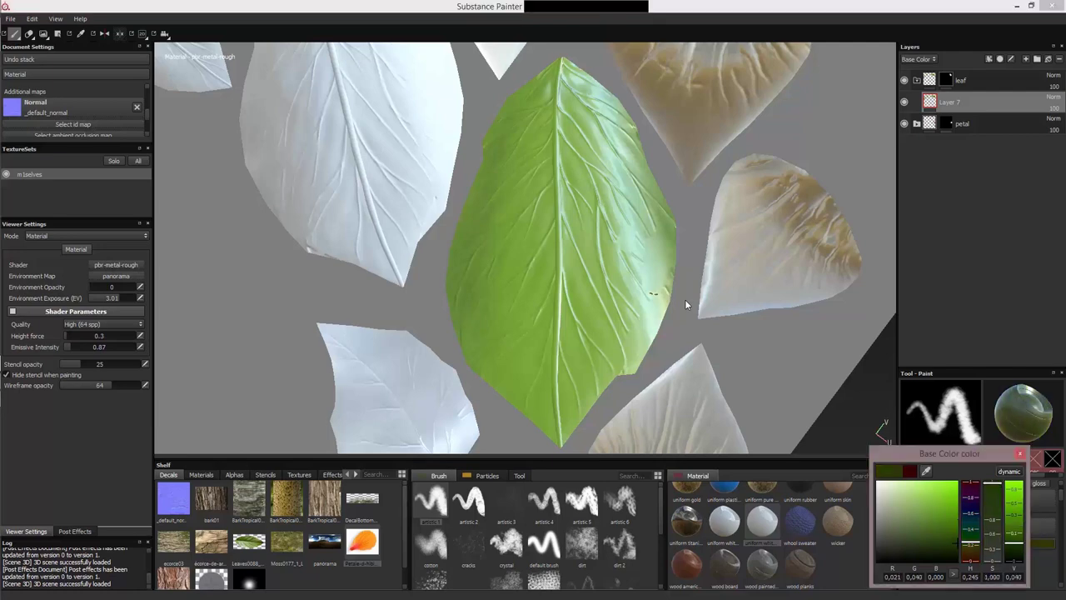
mouse_move(1014, 543)
mouse_down()
mouse_move(1014, 509)
mouse_move(1014, 535)
mouse_up()
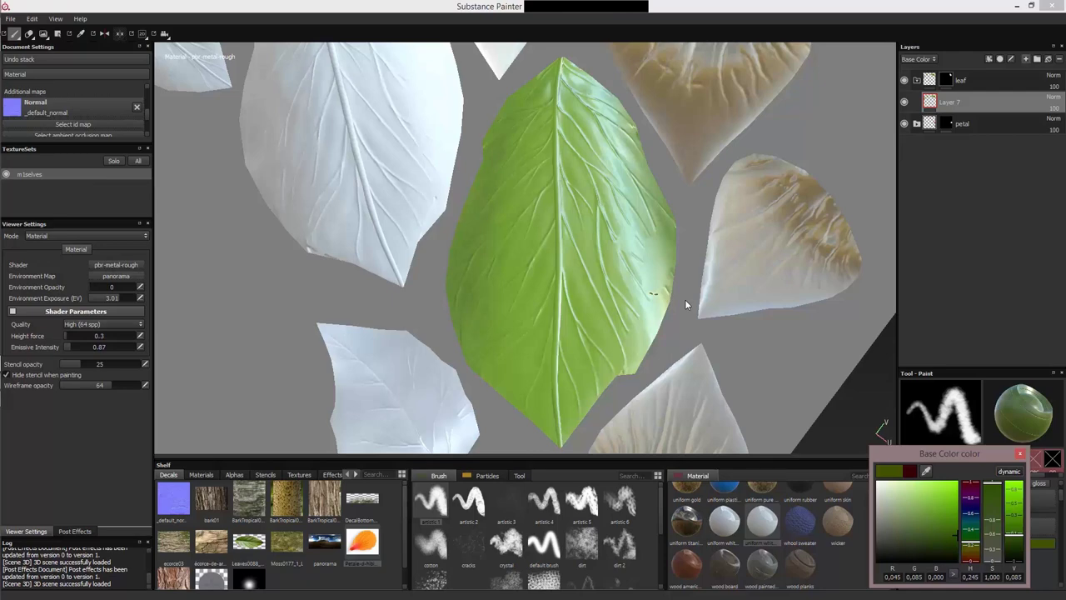
click(1027, 59)
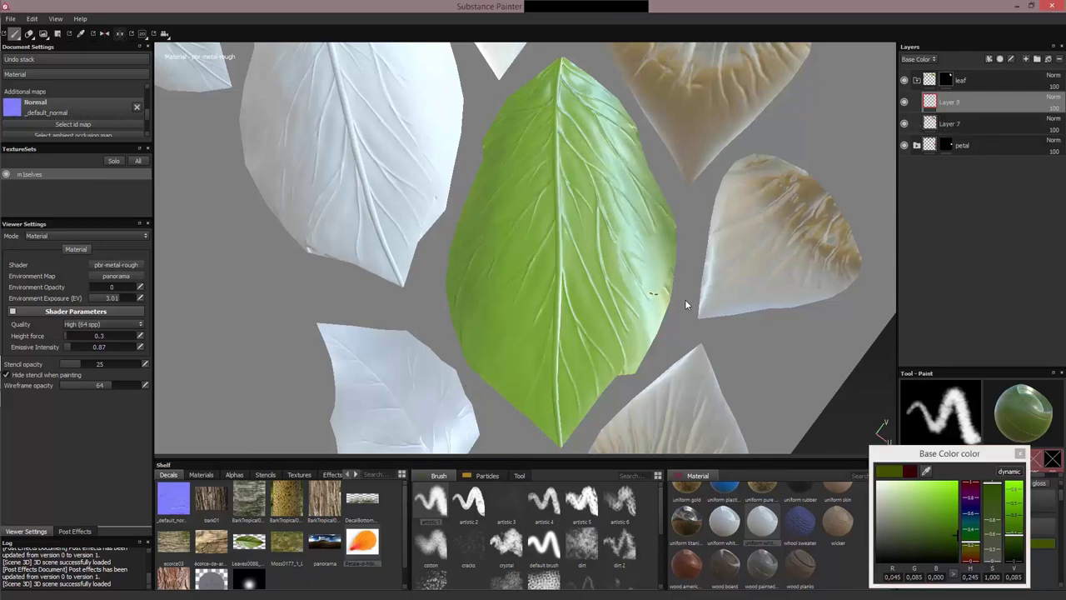
Try the fibers 2, cracks and crystal brushes for texturing the green leaf on Layer 8.
click(620, 545)
click(544, 581)
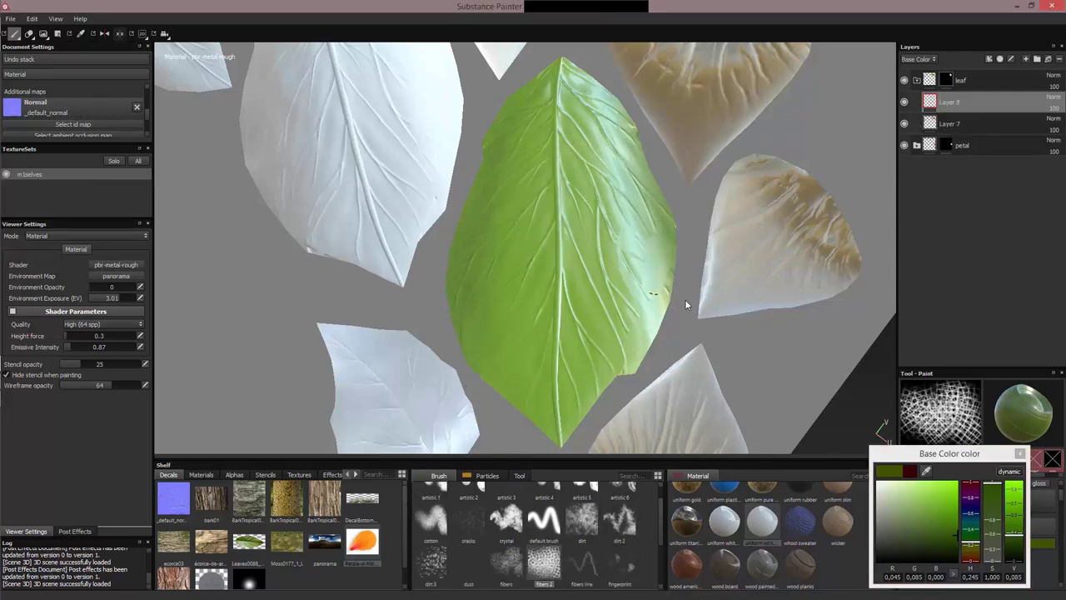
click(468, 523)
ctrl+right_drag(554, 273, 475, 274)
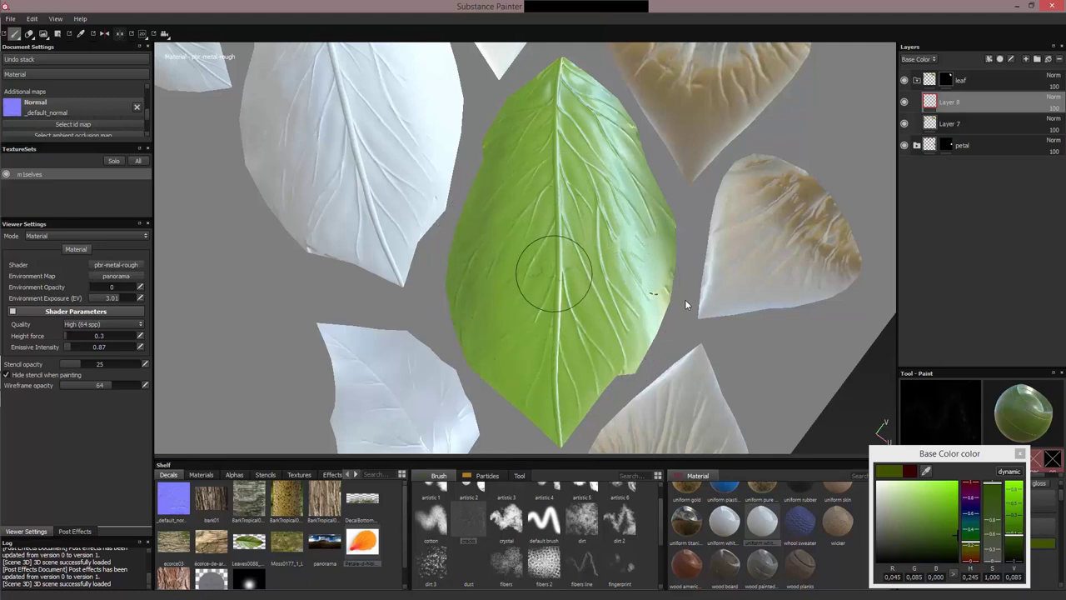
scroll(538, 533, down, 2)
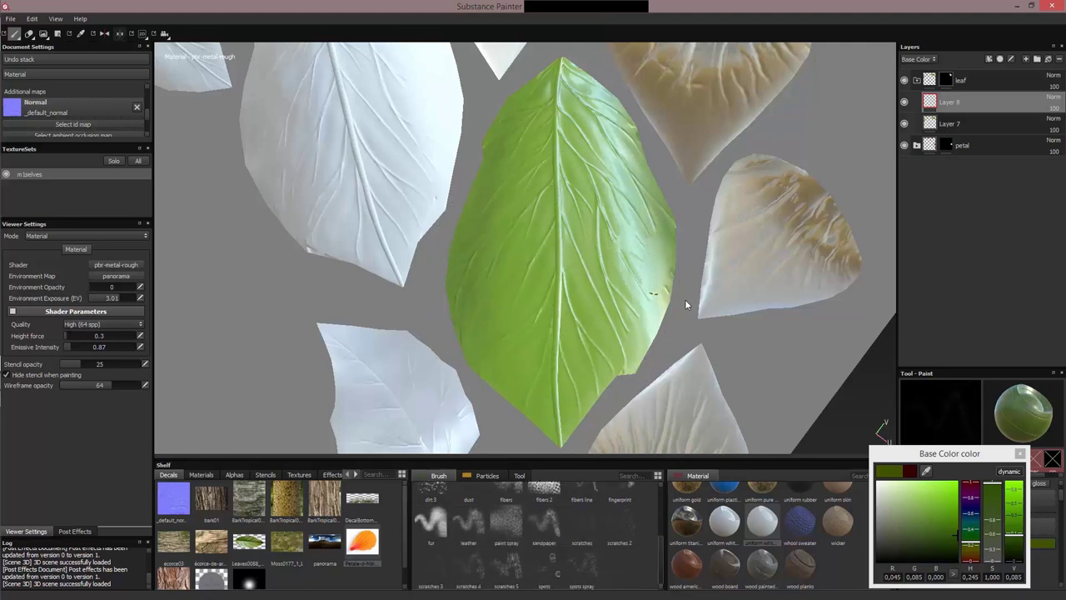
scroll(538, 533, up, 3)
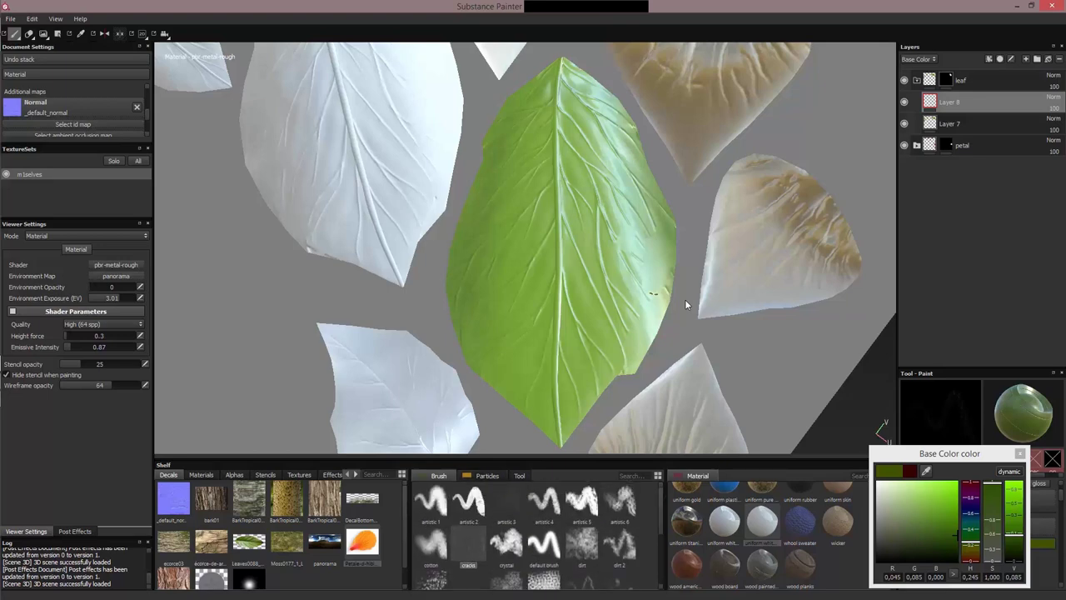
click(506, 544)
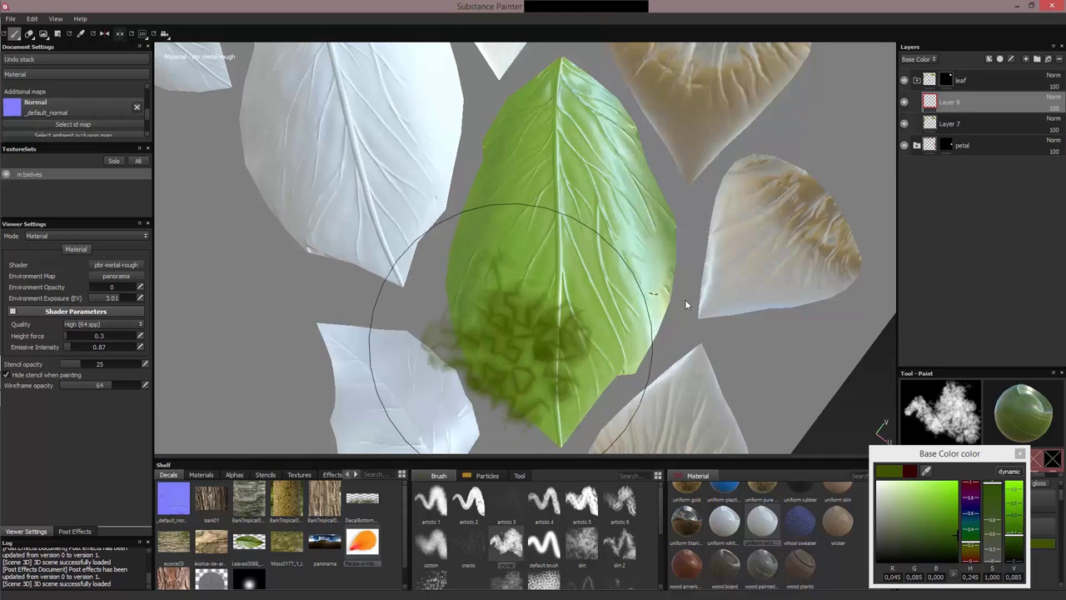
Return to the cracks brush at a smaller size and set Layer 8's blending mode to Multiply.
click(469, 546)
ctrl+right_drag(491, 314, 408, 315)
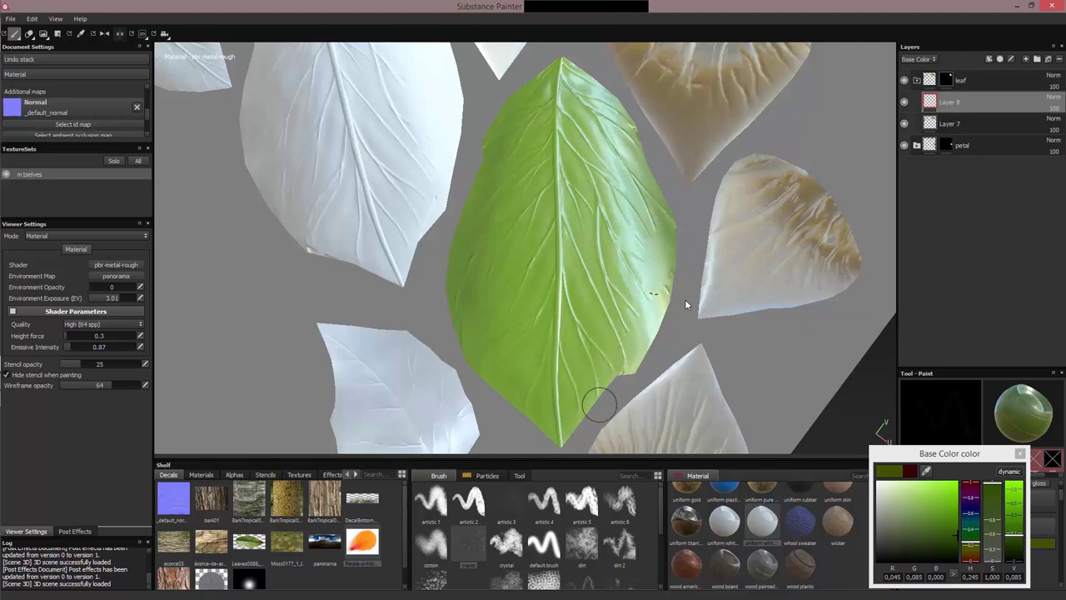
right_click(554, 369)
alt+right_drag(532, 371, 496, 359)
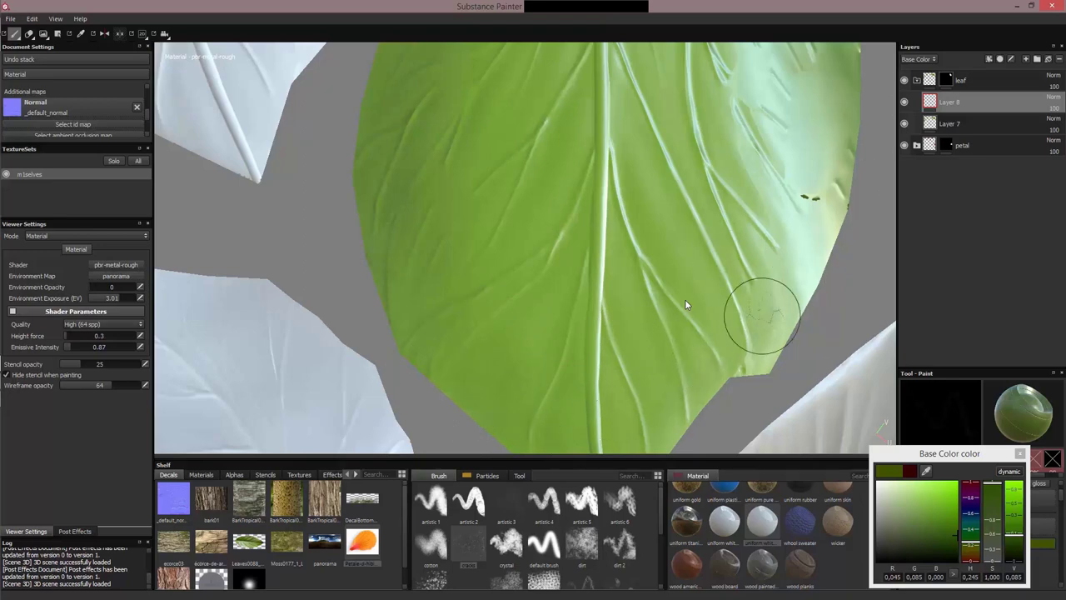
click(1054, 97)
click(1030, 149)
scroll(506, 324, down, 5)
alt+right_drag(496, 318, 482, 310)
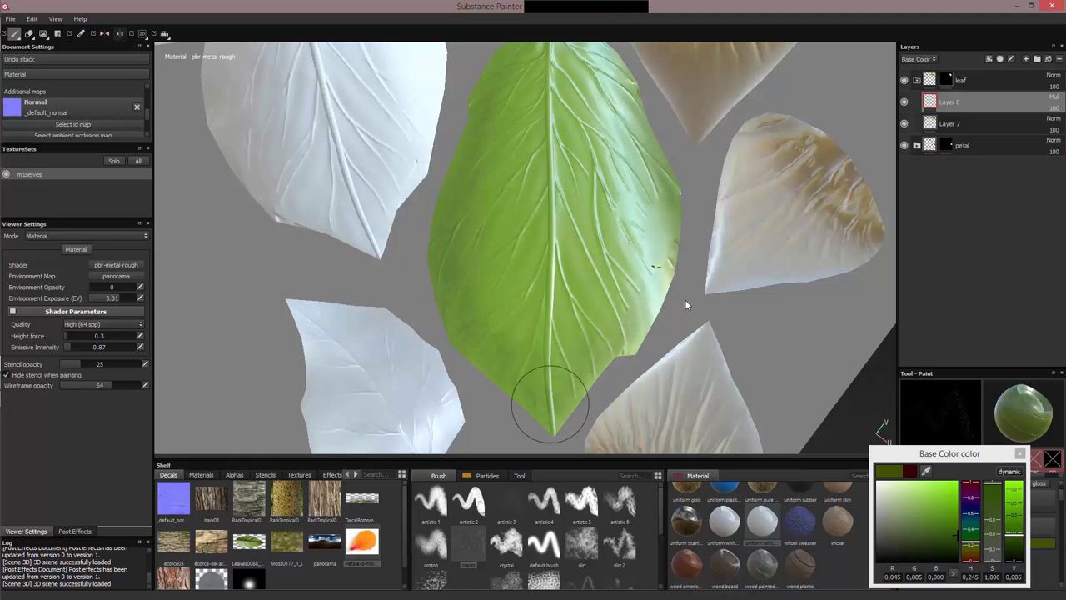
mouse_move(745, 245)
alt+mouse_down()
mouse_move(690, 166)
mouse_move(662, 238)
alt+mouse_up()
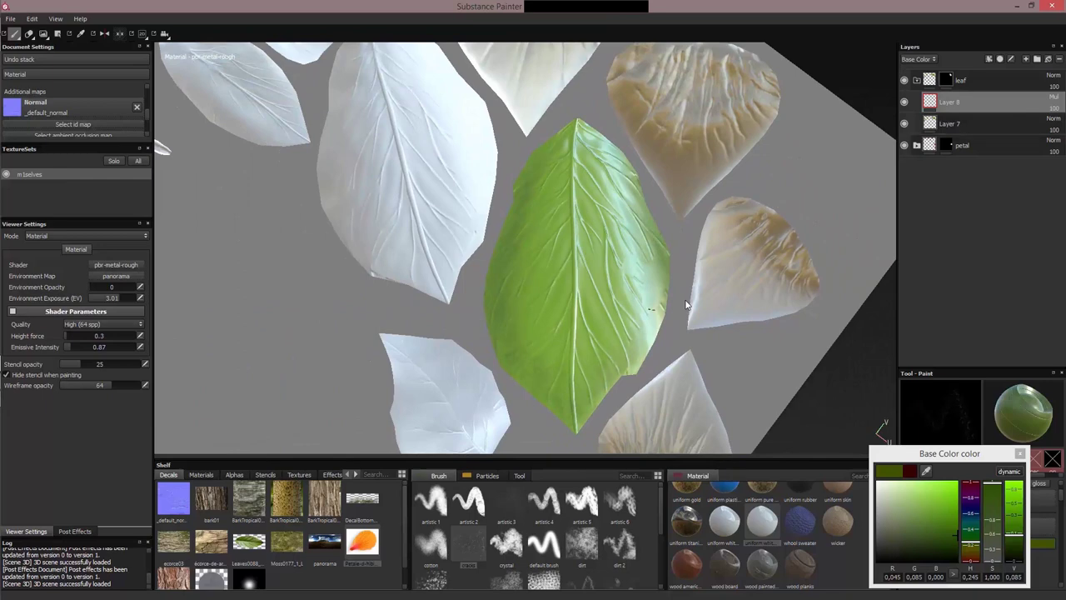
Add Layer 9 above Layer 7 and set the brush color to dark green R 0.019, G 0.057, B 0.001.
click(951, 123)
click(1027, 60)
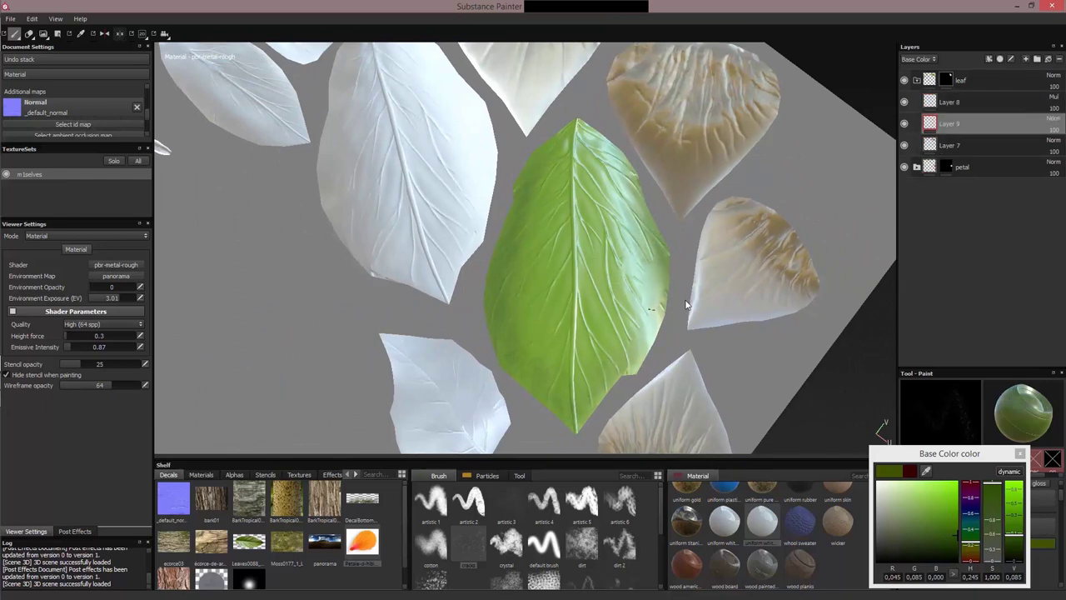
click(948, 542)
click(970, 539)
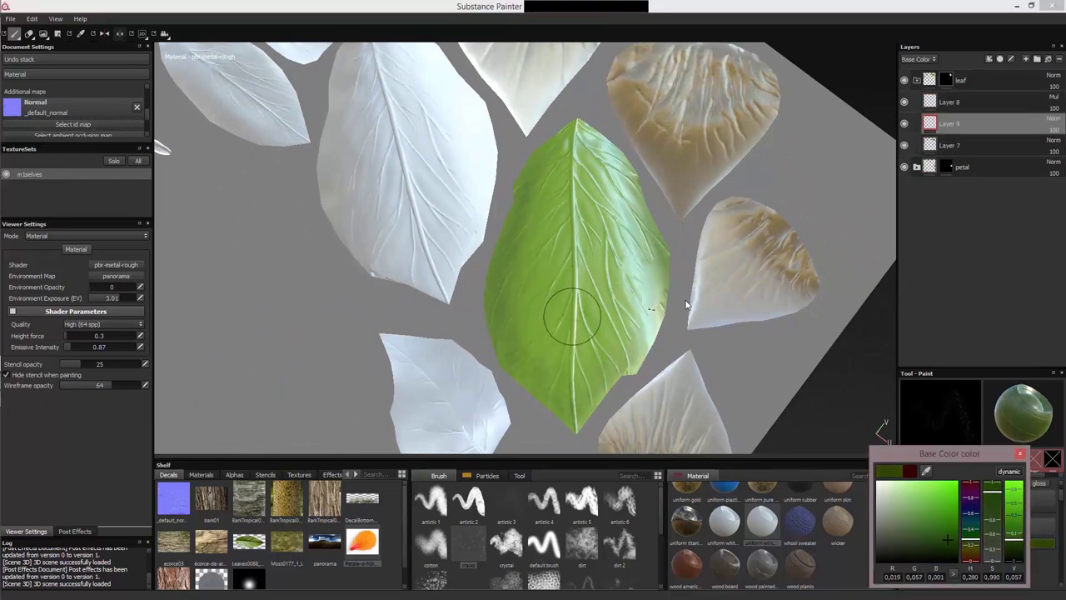
Paint dark green patches across the leaf with the dirt 2 brush and lower Layer 9's opacity to 71.
click(620, 543)
mouse_move(582, 140)
mouse_down()
mouse_move(555, 157)
mouse_move(596, 167)
mouse_move(575, 179)
mouse_move(542, 235)
mouse_up()
mouse_move(527, 277)
mouse_down()
mouse_move(571, 334)
mouse_move(584, 215)
mouse_move(619, 191)
mouse_move(626, 238)
mouse_move(547, 358)
mouse_move(599, 248)
mouse_move(600, 334)
mouse_move(600, 242)
mouse_move(550, 317)
mouse_move(525, 305)
mouse_move(535, 340)
mouse_move(575, 245)
mouse_move(536, 333)
mouse_move(618, 241)
mouse_move(632, 306)
mouse_move(593, 359)
mouse_up()
drag(594, 358, 638, 308)
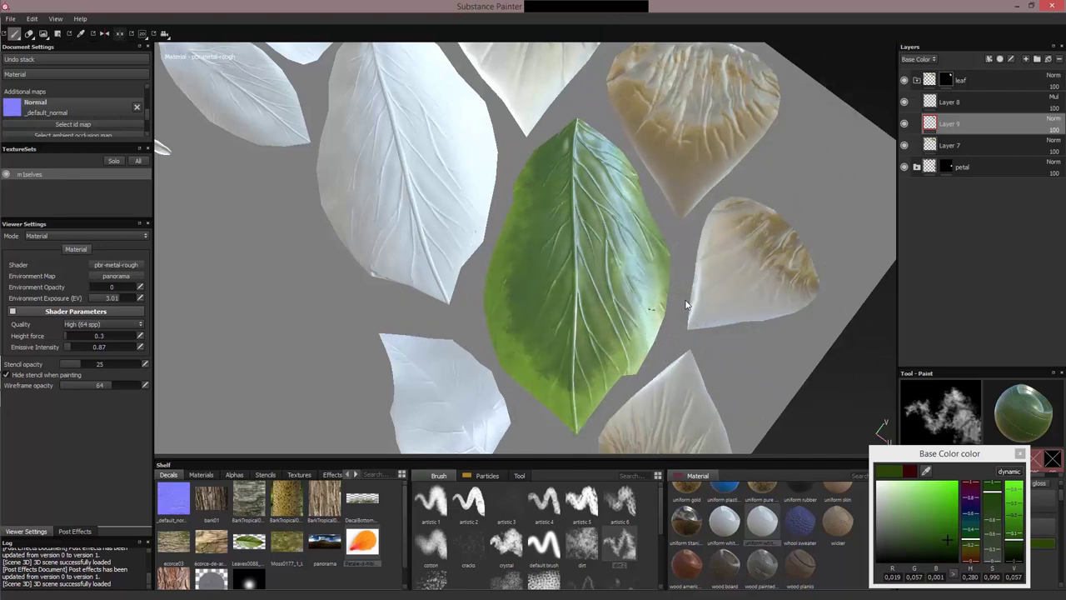
click(1055, 130)
click(1046, 140)
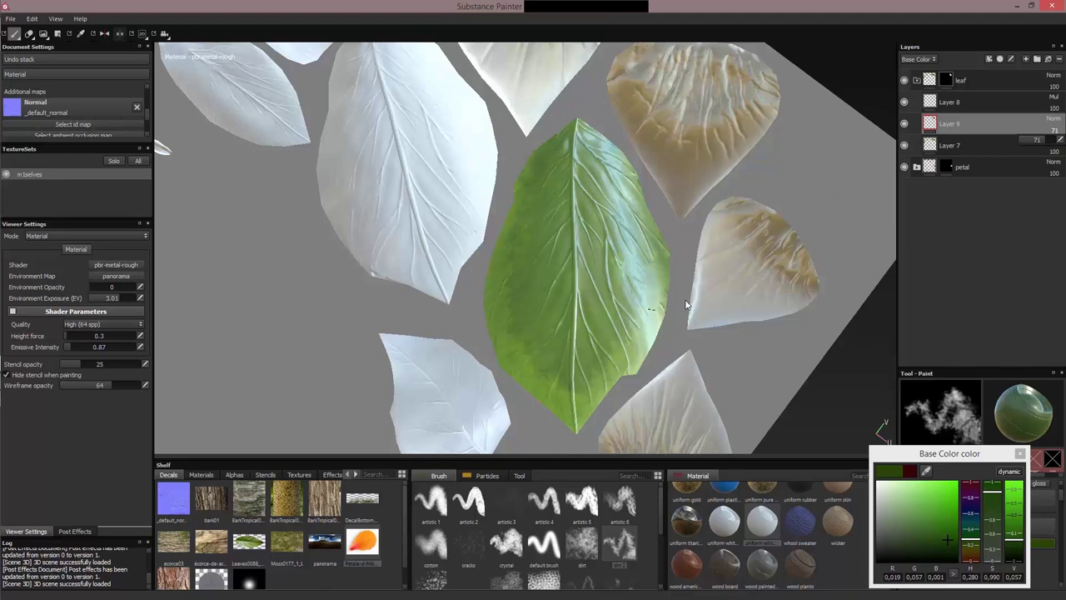
Add Layer 10 above Layer 8 and set up a small default brush in bright green (R 0.294, G 0.725, B 0).
drag(947, 538, 956, 492)
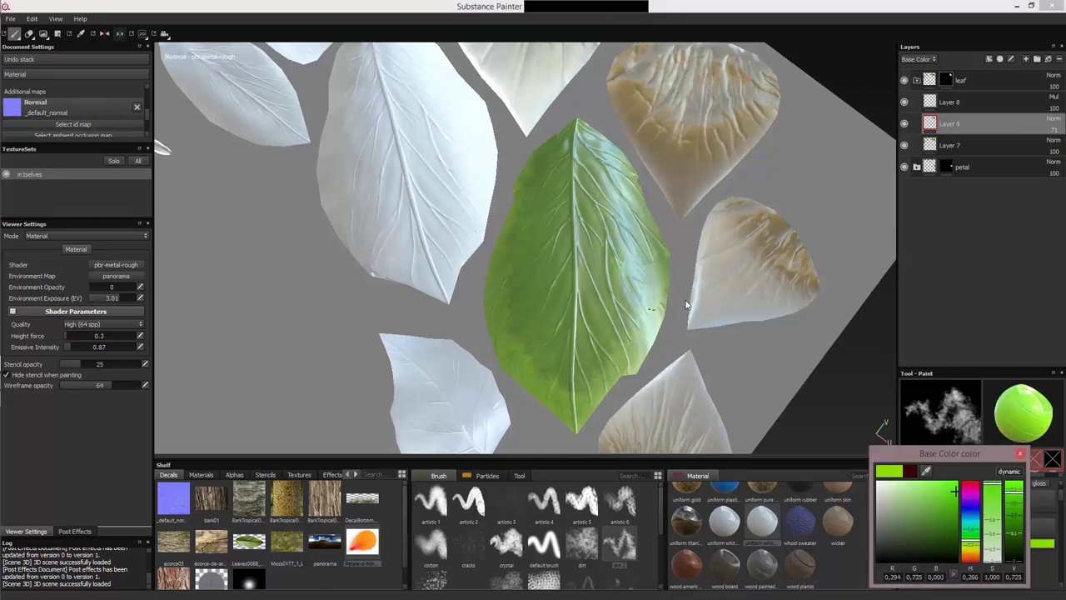
click(967, 101)
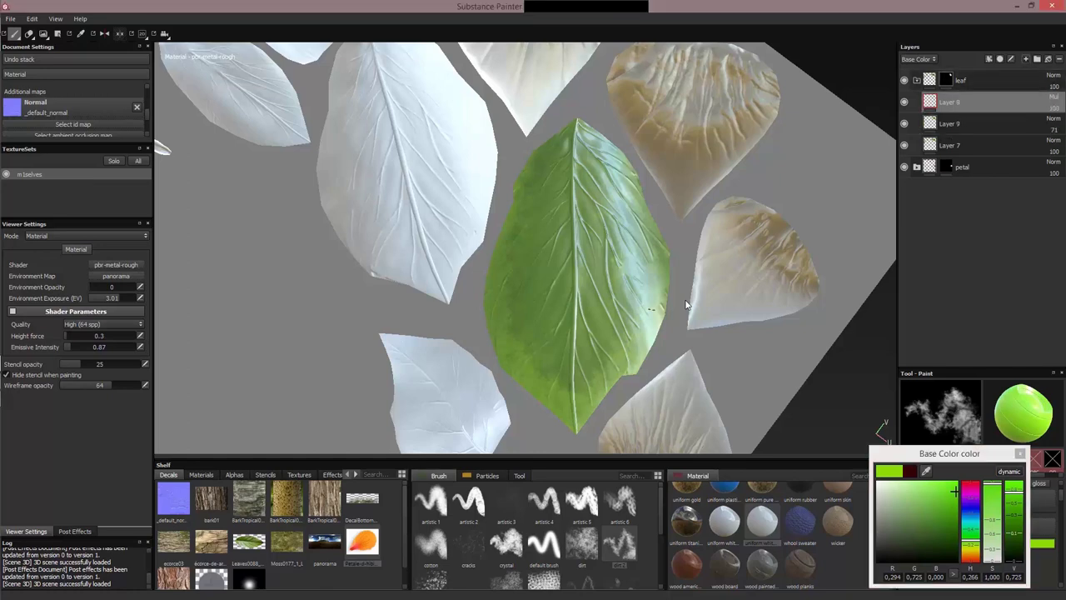
key(ctrl+shift+n)
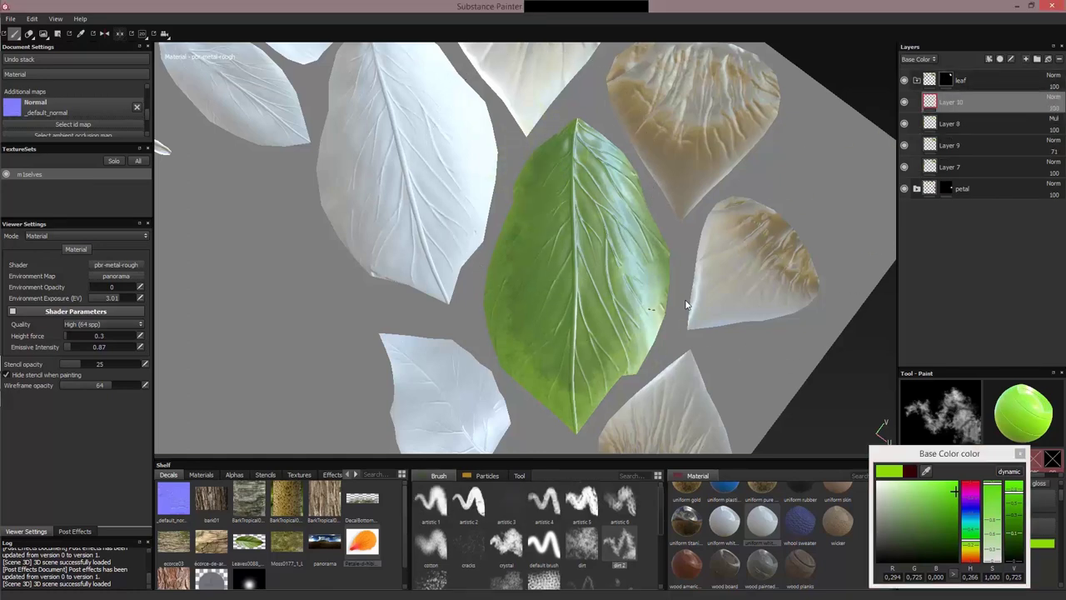
click(544, 544)
ctrl+right_drag(565, 256, 516, 255)
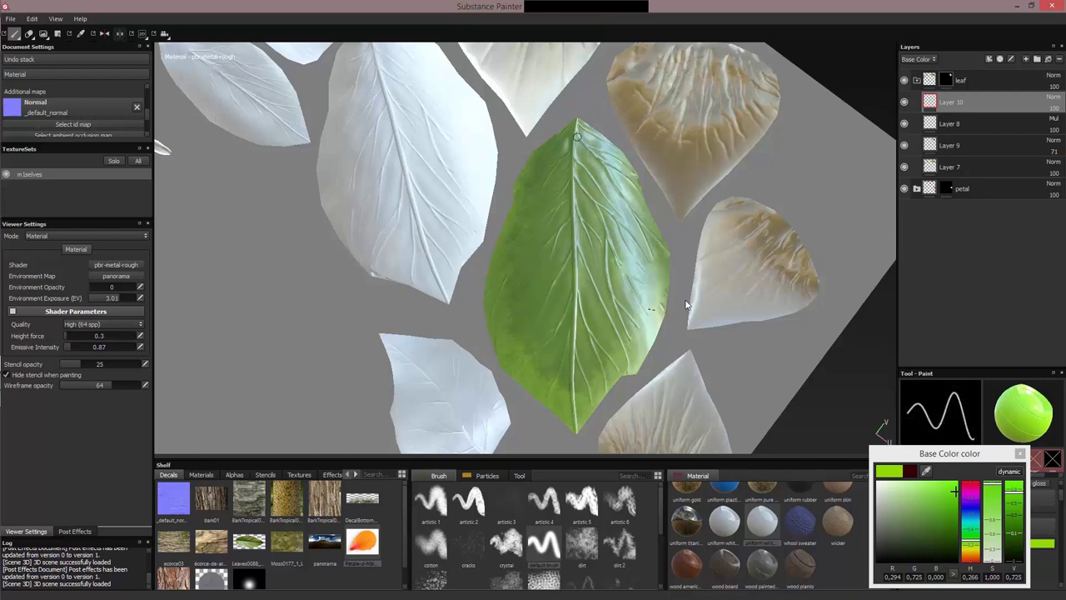
Paint the leaf's central vein bright green from one pointed end to the other on Layer 10.
scroll(685, 305, up, 5)
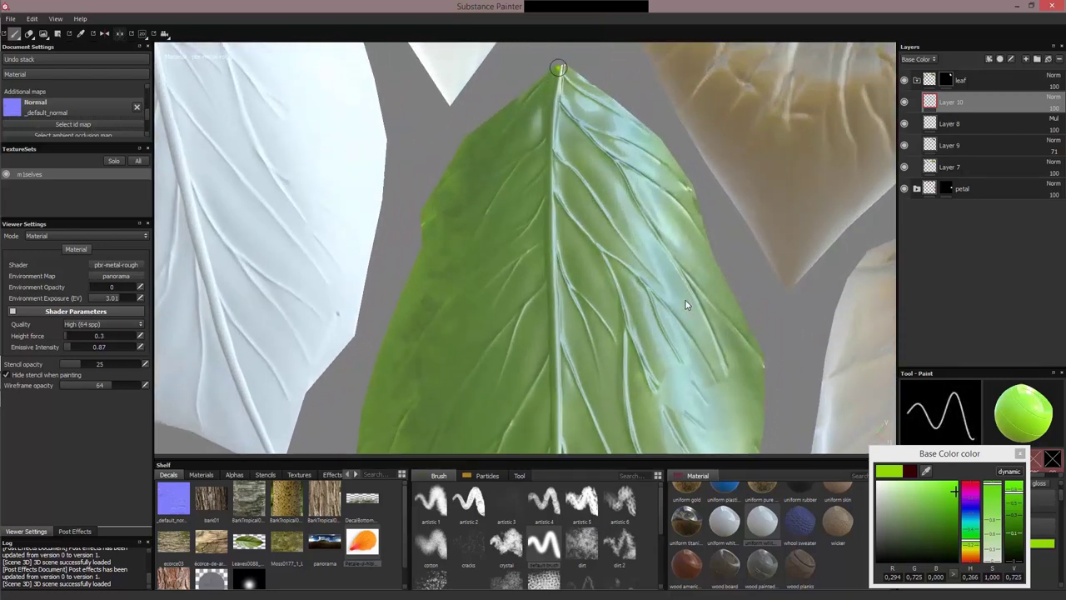
drag(550, 138, 550, 215)
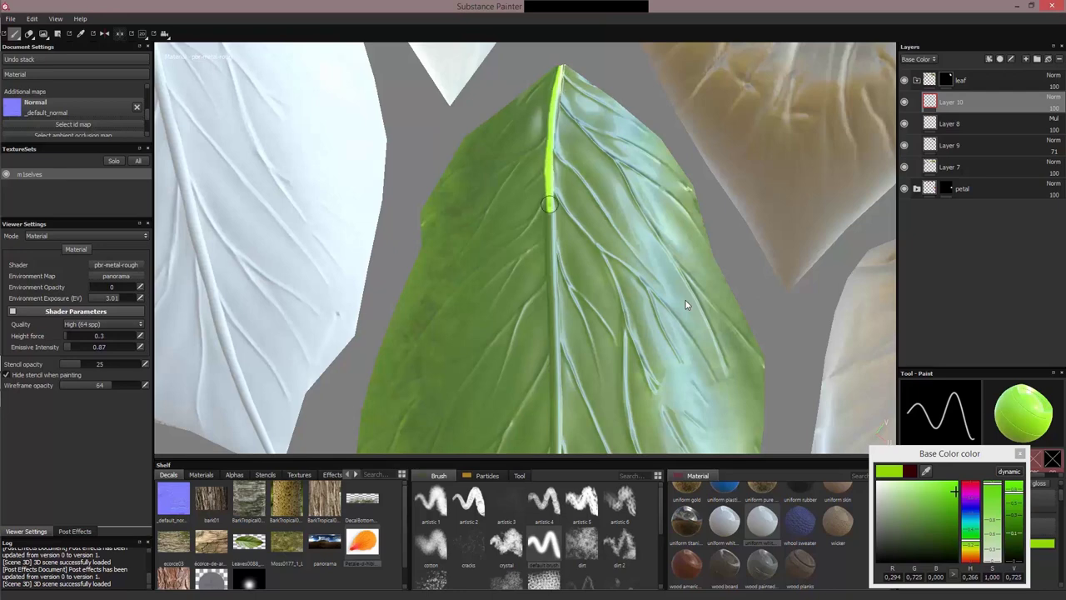
drag(550, 227, 550, 356)
mouse_move(560, 256)
alt+mouse_down()
mouse_move(577, 256)
mouse_move(534, 258)
alt+mouse_up()
alt+middle_drag(561, 318, 577, 185)
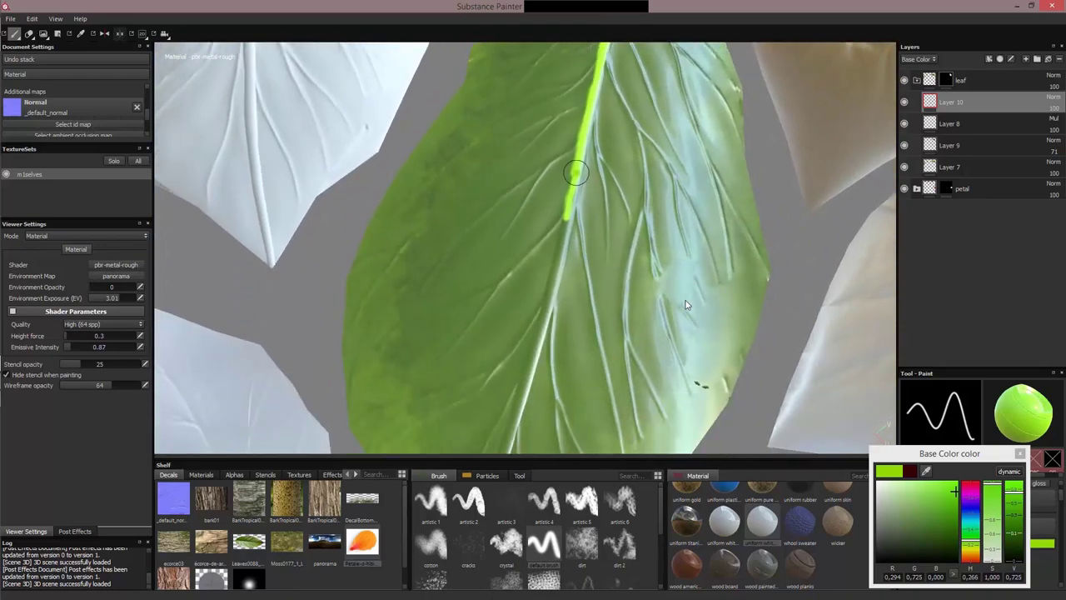
mouse_move(568, 221)
mouse_down()
mouse_move(555, 267)
mouse_move(564, 216)
mouse_up()
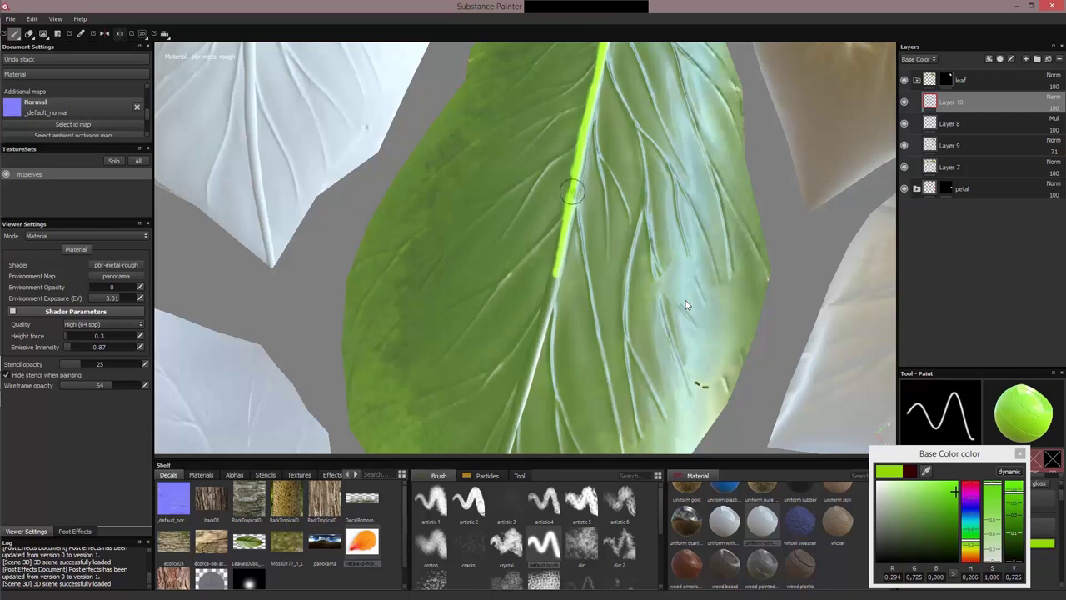
drag(595, 107, 578, 175)
mouse_move(560, 251)
mouse_down()
mouse_move(525, 371)
mouse_move(549, 379)
mouse_up()
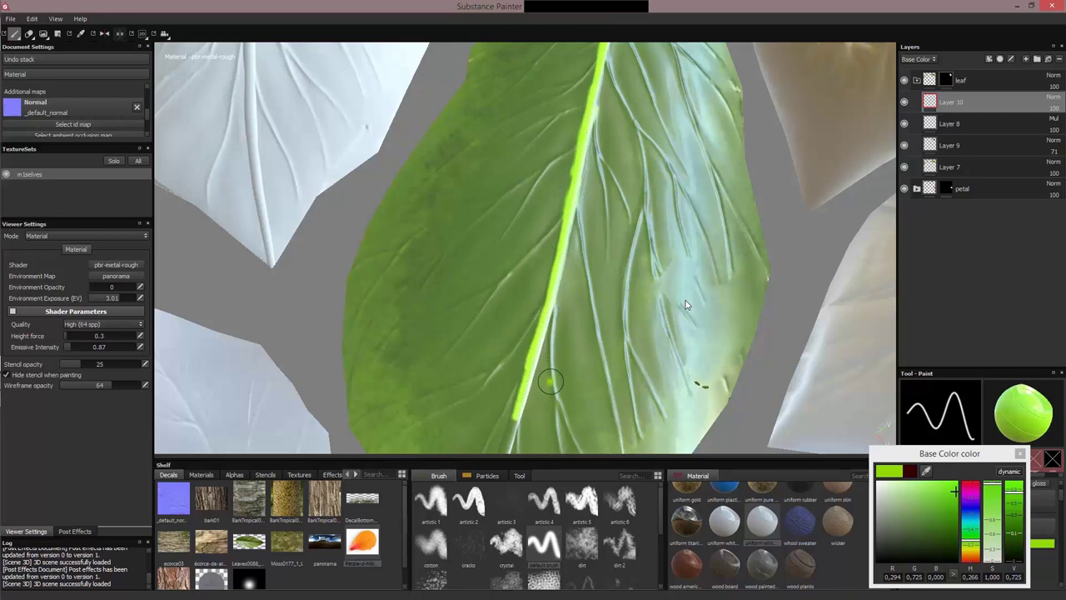
scroll(686, 305, down, 3)
drag(585, 150, 533, 390)
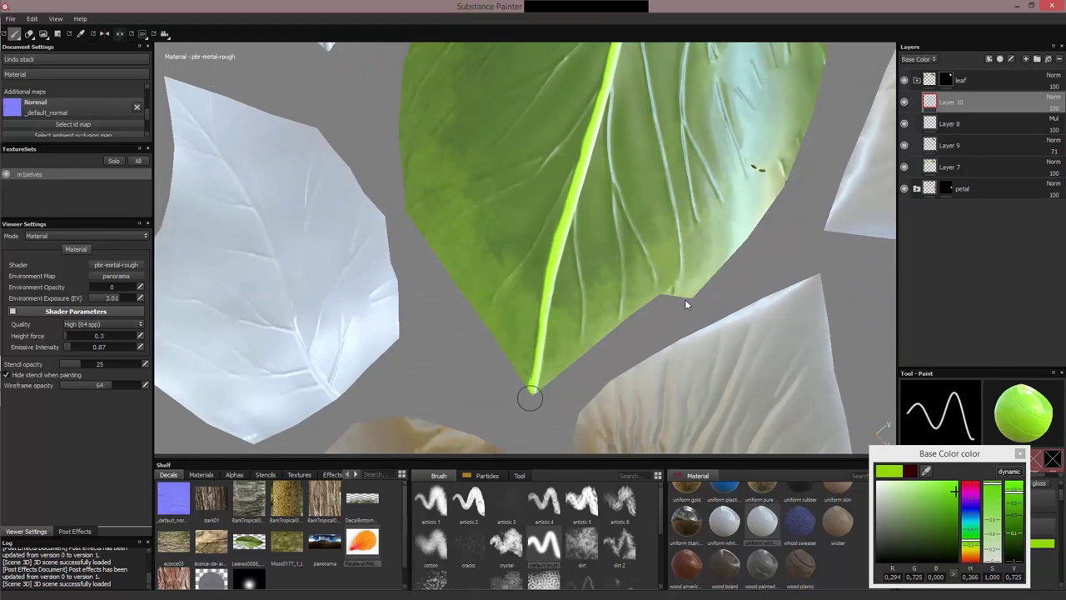
Go back to the upper end of the leaf and touch up the central vein in bright green.
scroll(633, 171, up, 2)
alt+middle_drag(595, 233, 536, 432)
alt+middle_drag(584, 184, 518, 427)
drag(588, 86, 561, 158)
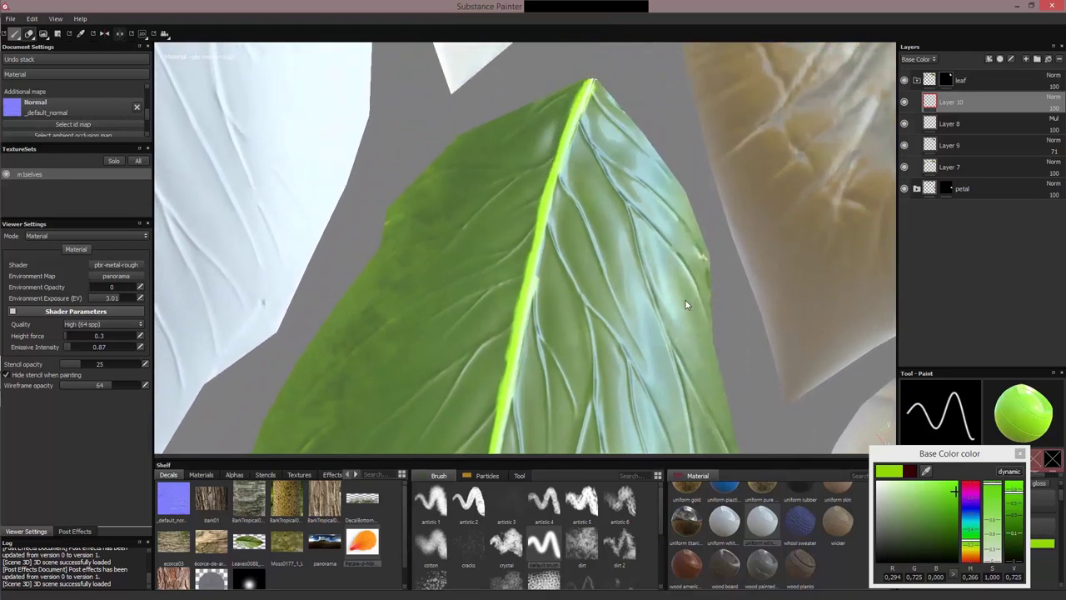
Switch to the eraser and clean up the bright green edges along the whole central vein.
key(e)
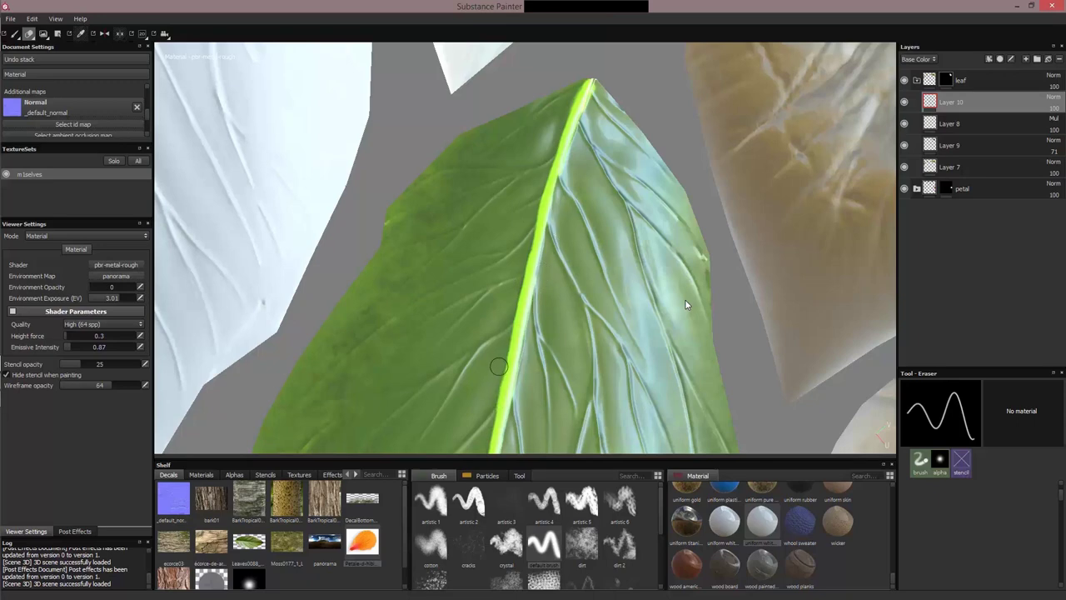
alt+middle_drag(548, 391, 584, 155)
alt+middle_drag(555, 297, 570, 175)
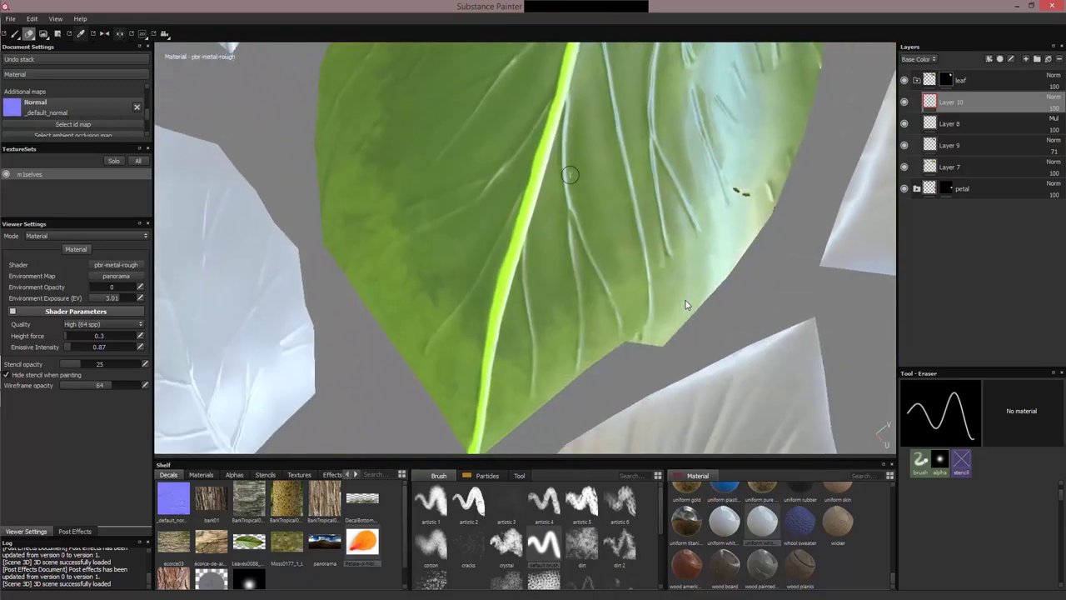
alt+drag(507, 374, 537, 314)
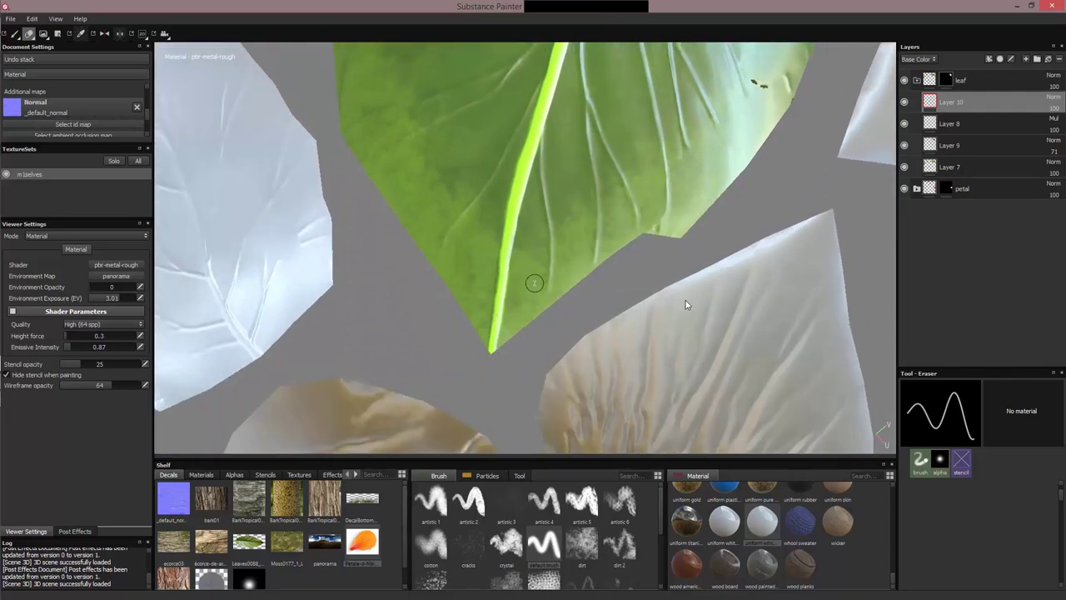
alt+middle_drag(609, 141, 543, 350)
mouse_move(542, 350)
alt+right_down()
mouse_move(467, 358)
mouse_move(545, 350)
alt+right_up()
alt+middle_drag(566, 150, 601, 433)
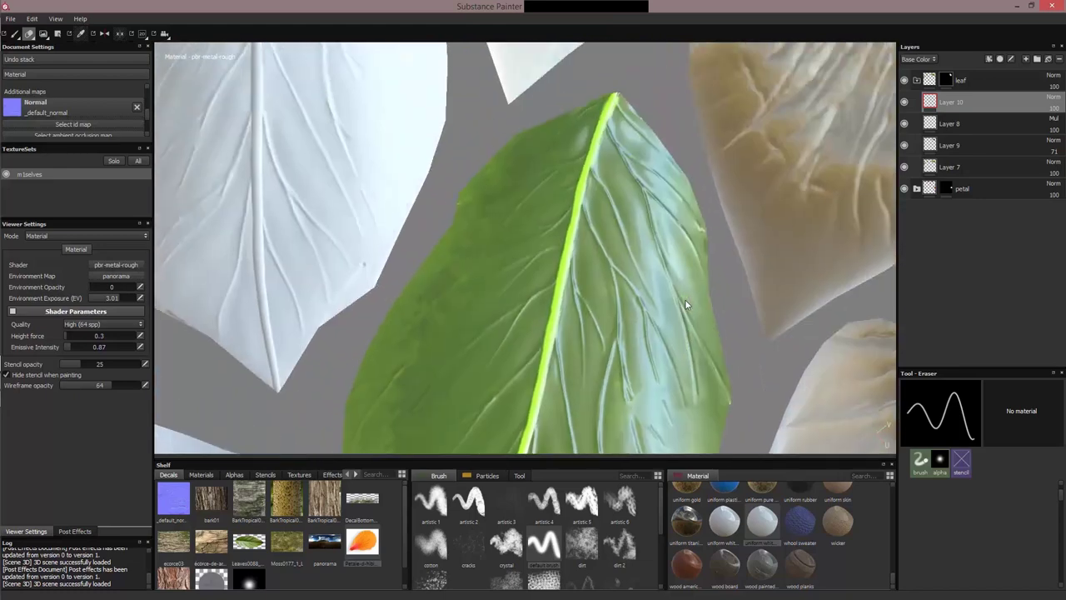
Switch back to the paint brush and trace the side veins near the leaf's lower end in bright green.
key(1)
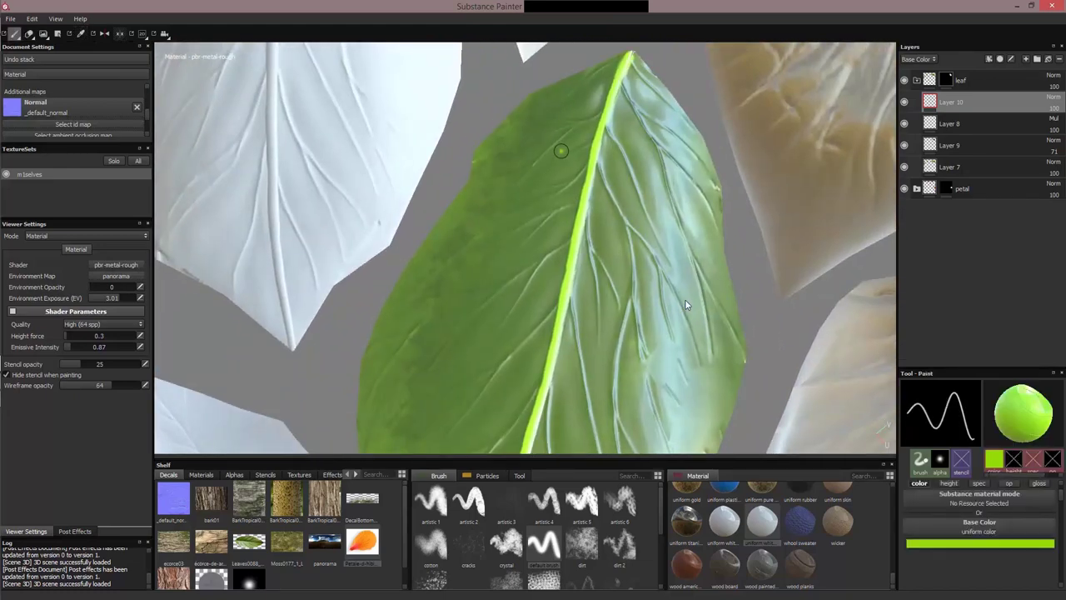
alt+middle_drag(617, 366, 605, 142)
alt+middle_drag(552, 381, 542, 267)
alt+right_drag(467, 371, 524, 378)
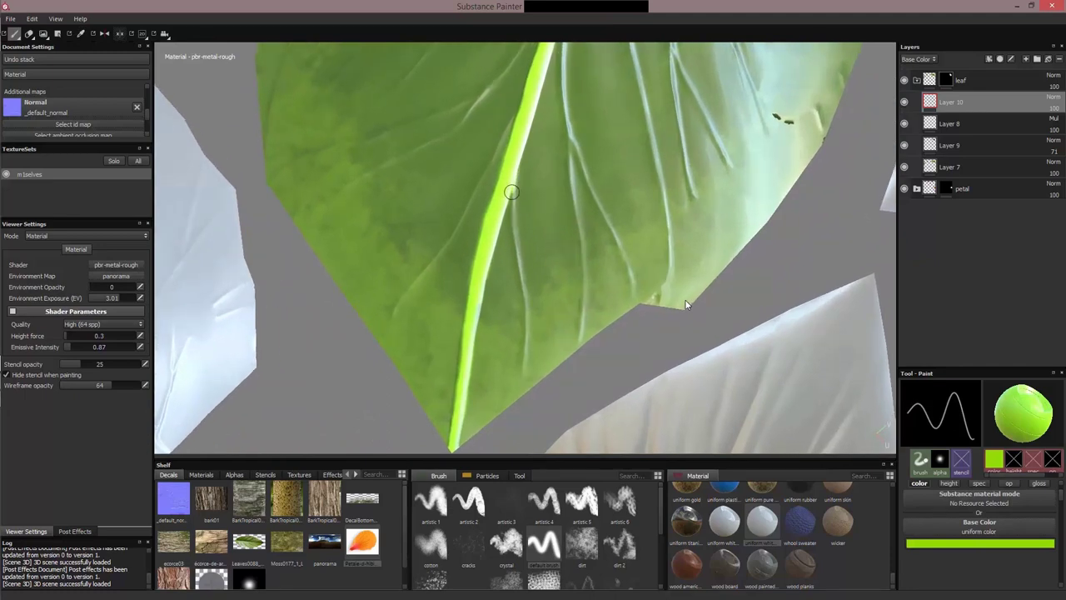
drag(514, 230, 526, 382)
mouse_move(631, 165)
alt+middle_down()
mouse_move(594, 275)
mouse_move(583, 274)
alt+middle_up()
drag(521, 140, 540, 450)
drag(522, 247, 592, 401)
alt+right_drag(628, 234, 613, 234)
Trace the side veins along the middle and upper part of the leaf's right half in bright green on Layer 10.
mouse_move(613, 235)
alt+middle_down()
mouse_move(537, 271)
mouse_move(561, 303)
alt+middle_up()
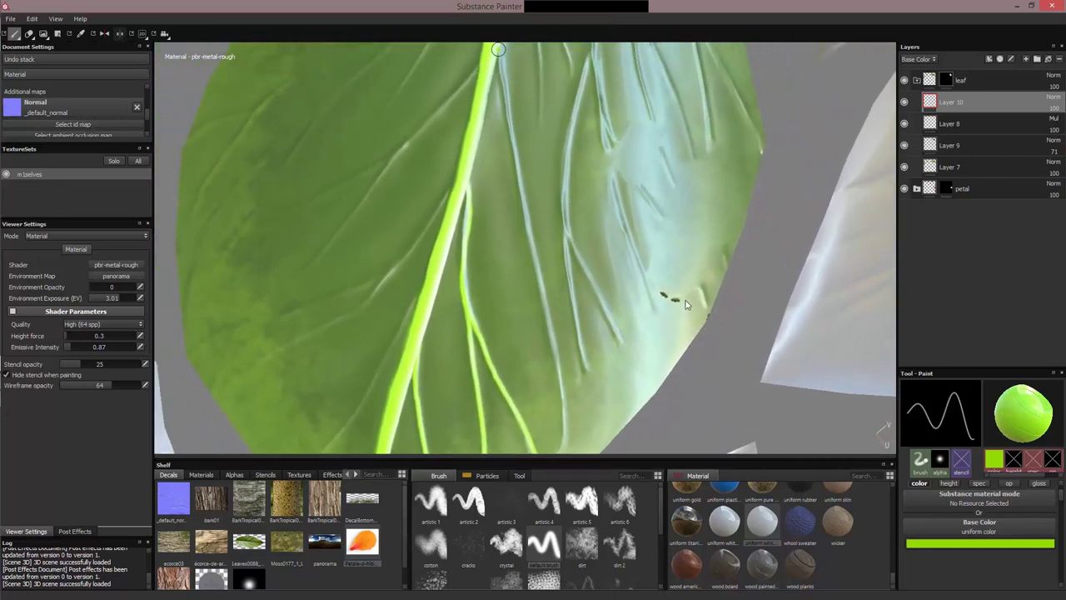
drag(516, 166, 563, 446)
alt+drag(623, 214, 686, 305)
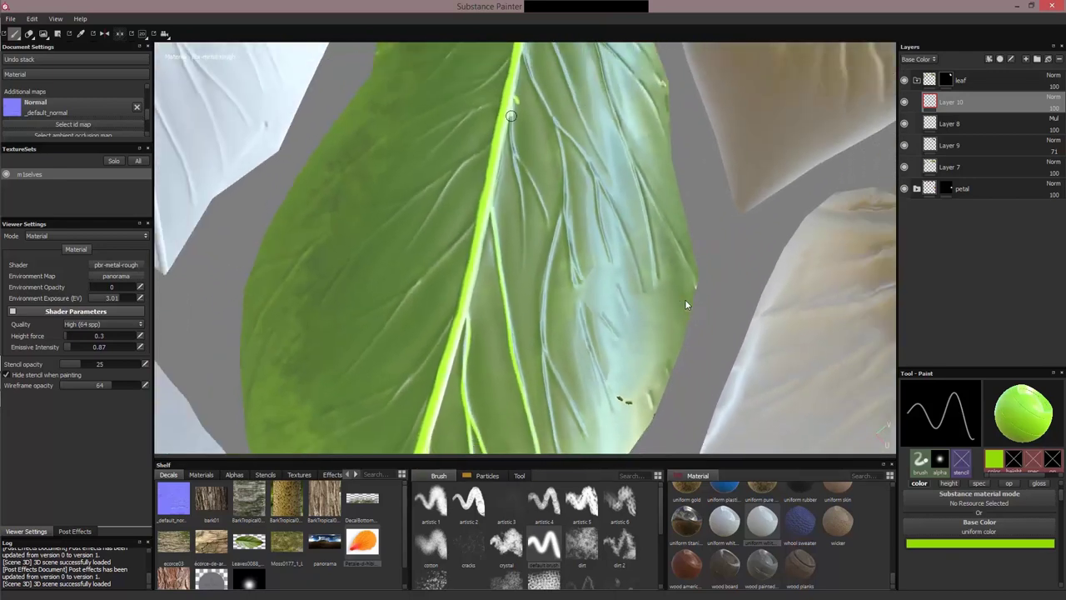
key(ctrl+z)
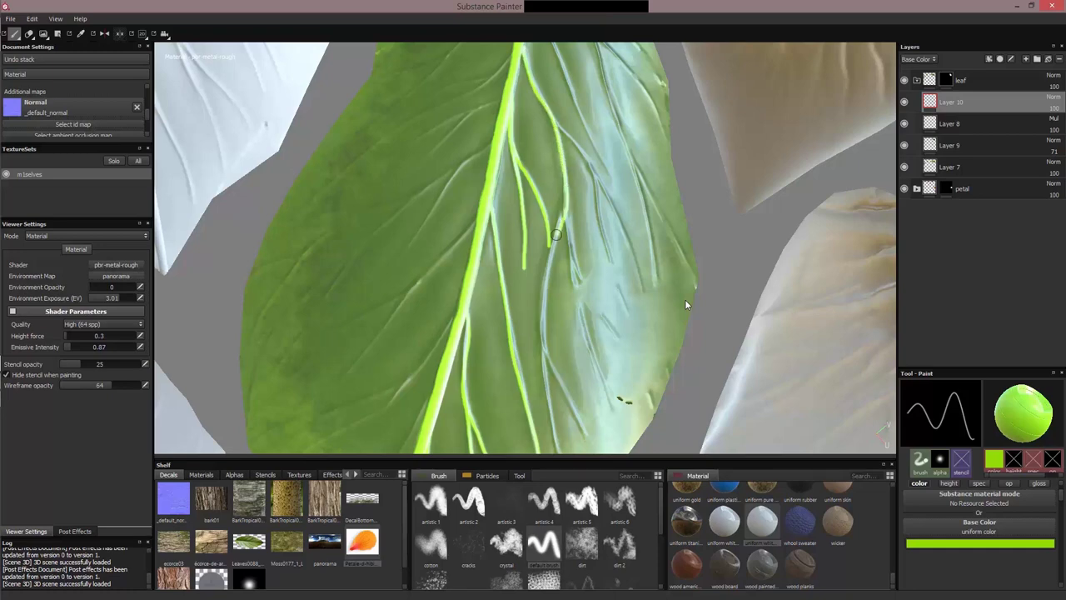
Paint the long forked side vein and its outer branches in bright green out towards the leaf's right edge.
alt+drag(574, 365, 599, 324)
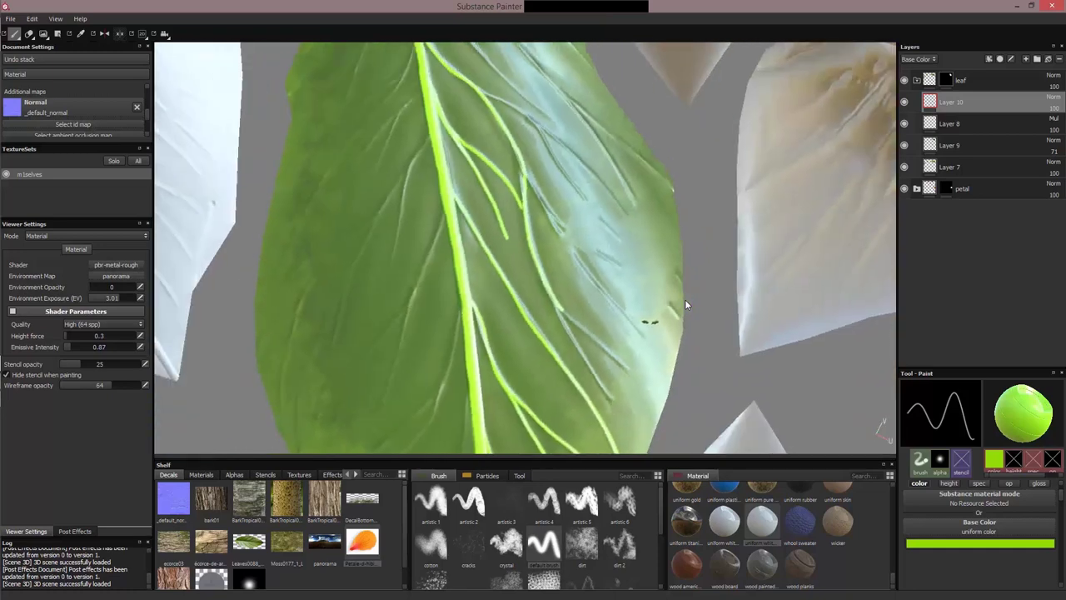
mouse_move(600, 323)
alt+right_down()
mouse_move(541, 330)
mouse_move(621, 304)
alt+right_up()
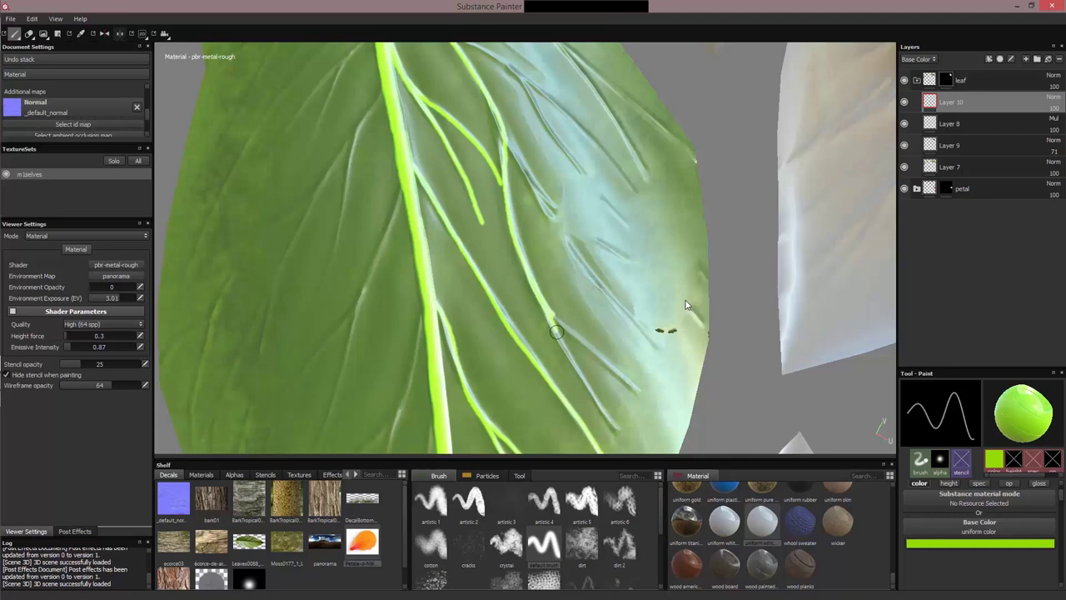
drag(555, 327, 598, 404)
drag(578, 338, 638, 388)
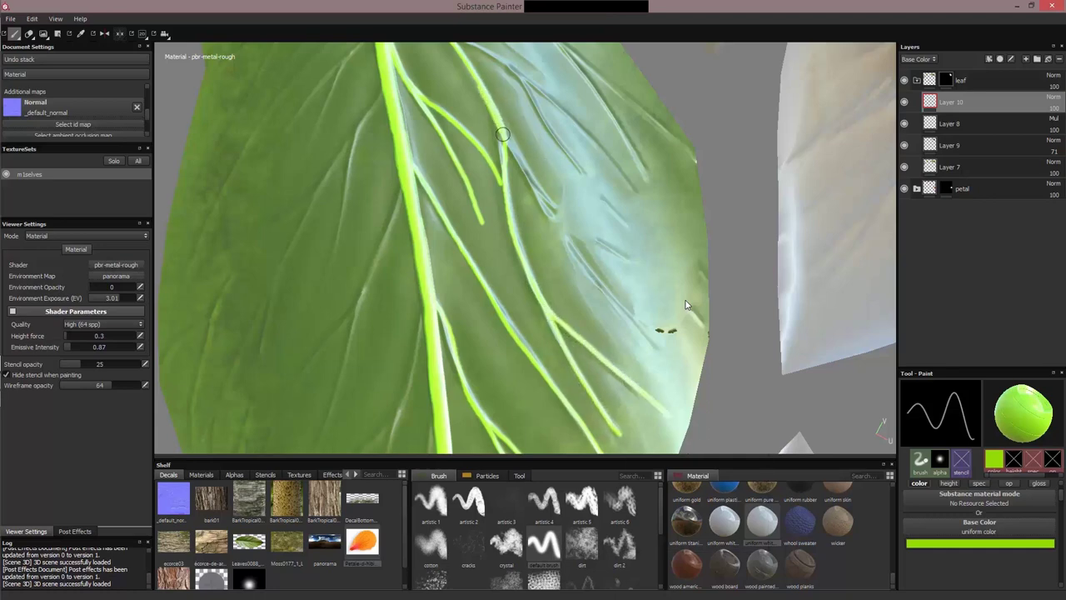
drag(537, 190, 695, 393)
mouse_move(537, 187)
mouse_down()
mouse_move(628, 245)
mouse_move(706, 317)
mouse_up()
key(ctrl+z)
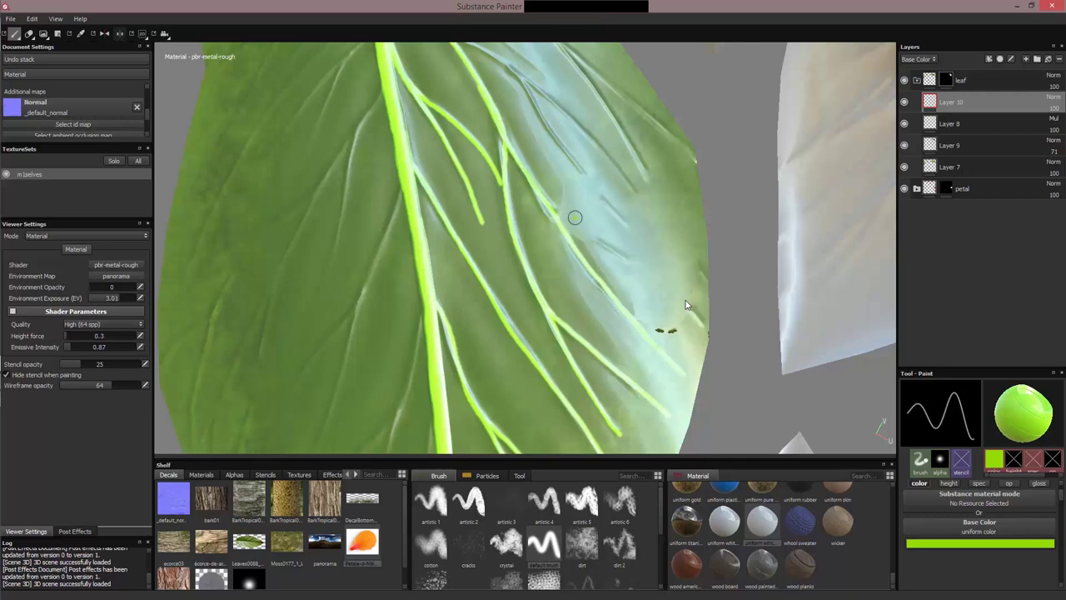
drag(553, 204, 684, 308)
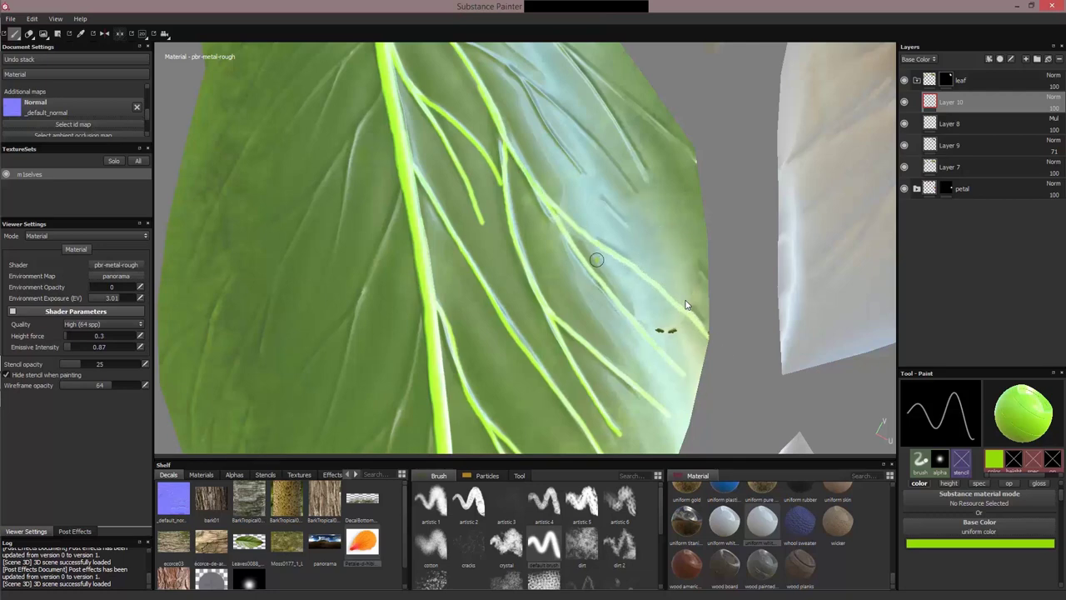
Switch to the eraser and soften the outer ends of the bright green side veins.
scroll(686, 305, down, 5)
key(e)
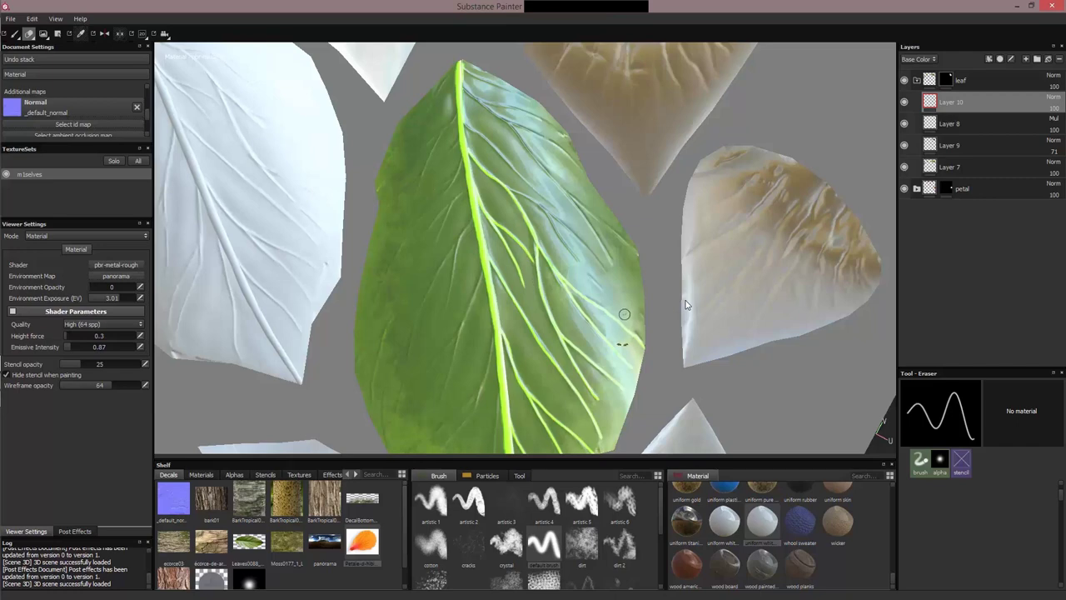
alt+middle_drag(618, 406, 595, 311)
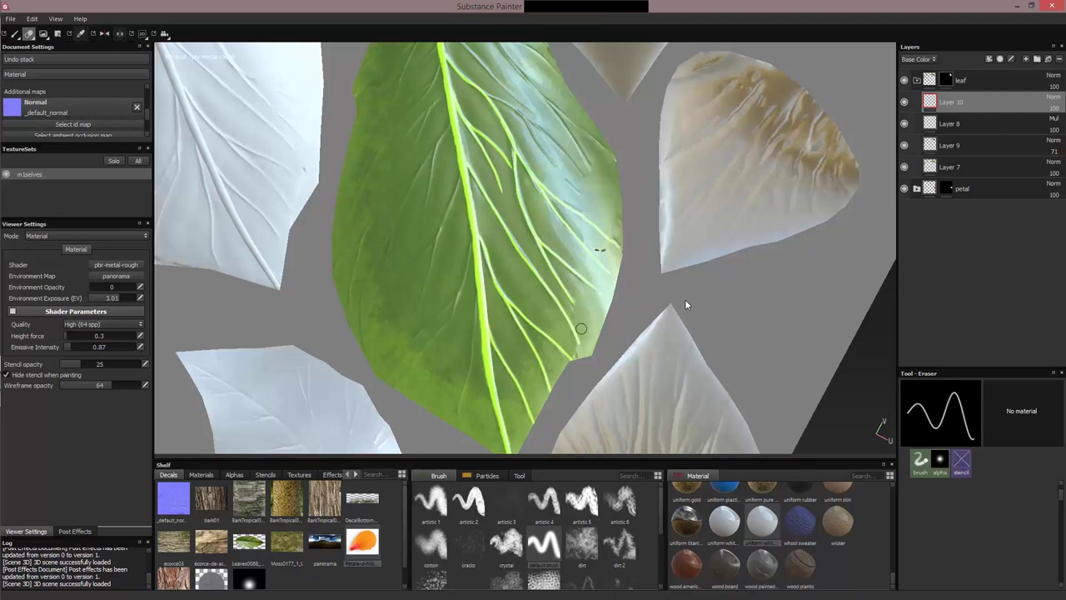
alt+drag(559, 342, 589, 262)
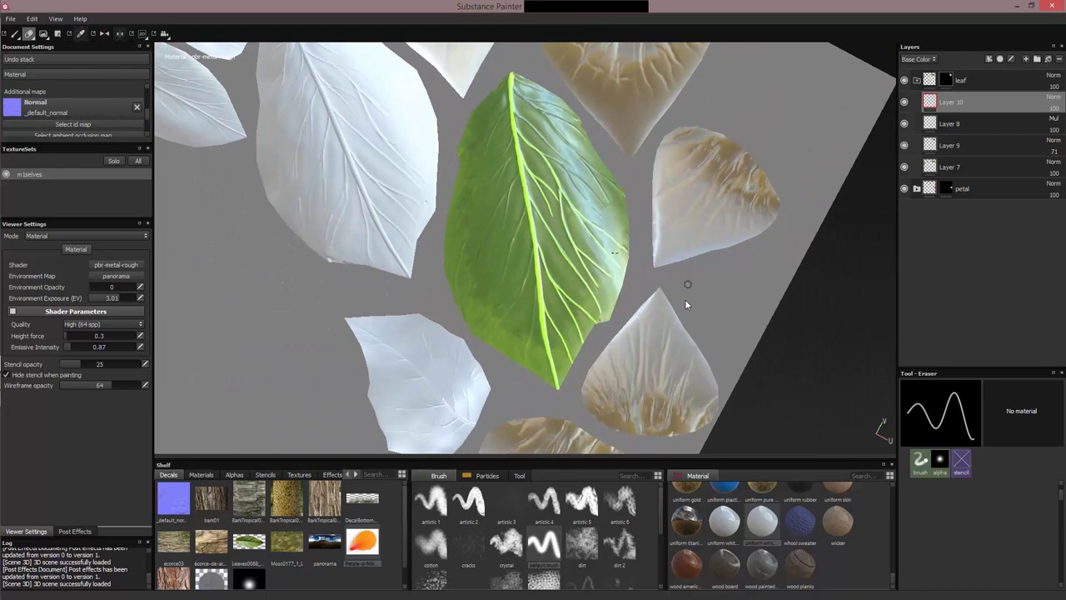
Add a new paint layer above Layer 10 and switch to painting with the dirt 2 brush.
click(1026, 59)
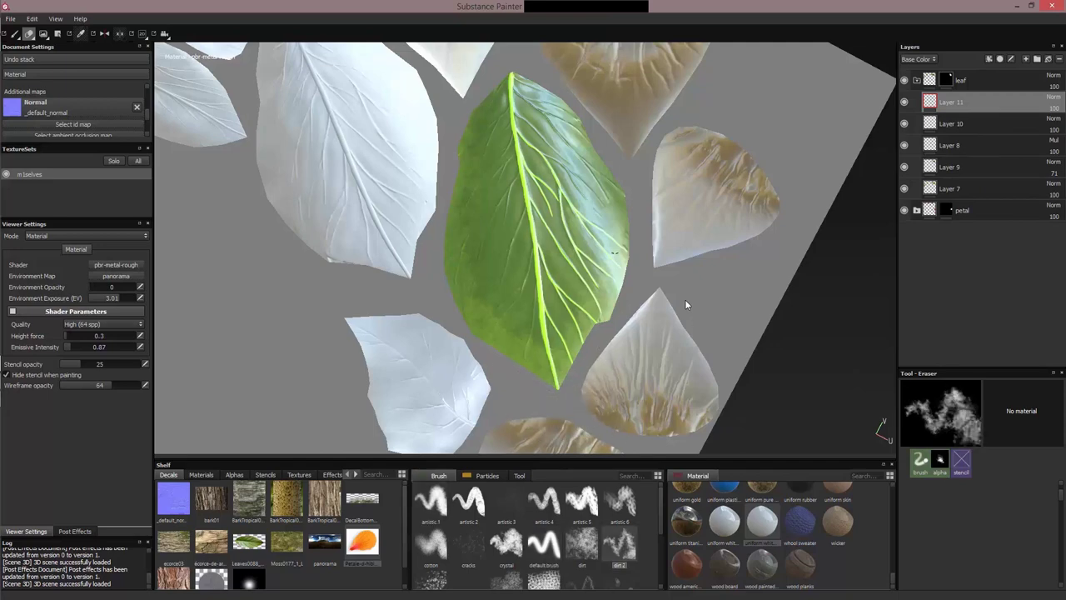
key(1)
click(620, 545)
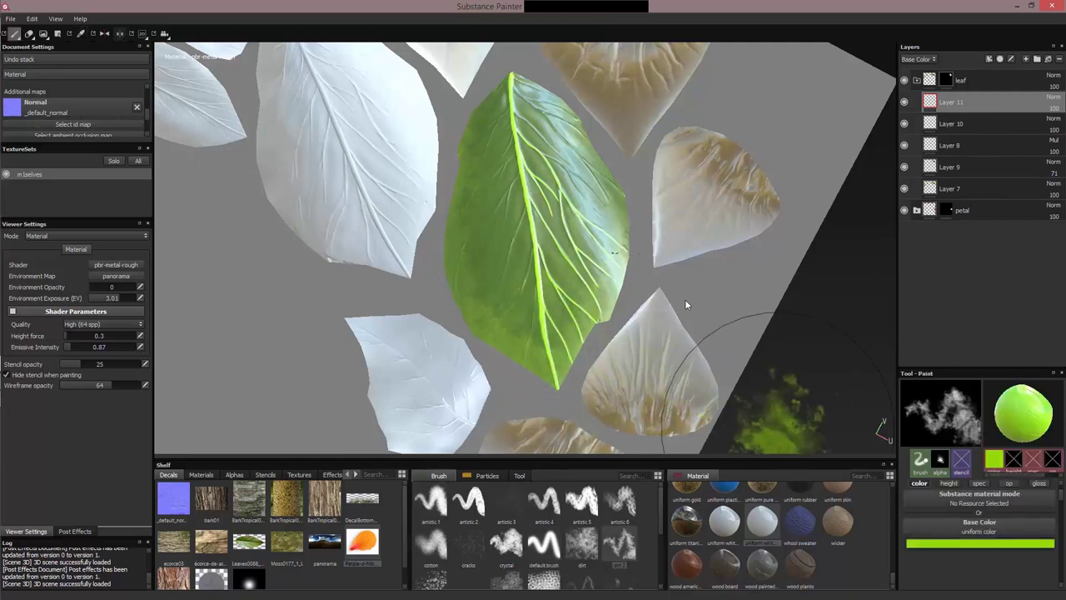
Set the base color to magenta pink and paint a cloudy patch over the lower end of the leaf.
click(951, 543)
click(970, 494)
drag(920, 488, 931, 489)
click(1020, 454)
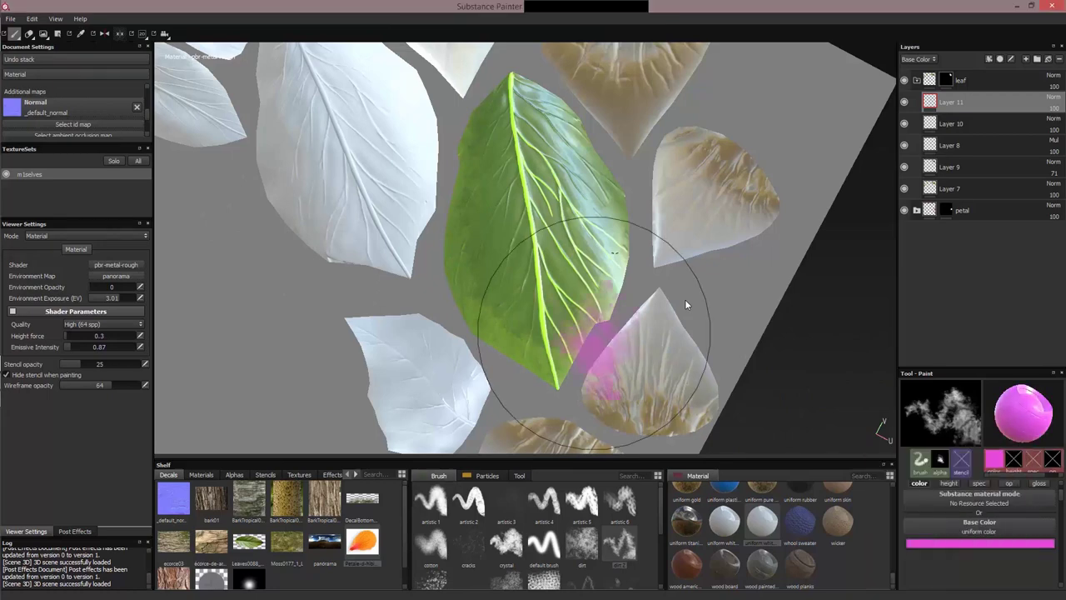
mouse_move(553, 375)
mouse_down()
mouse_move(523, 337)
mouse_move(514, 360)
mouse_move(516, 310)
mouse_move(582, 300)
mouse_move(543, 333)
mouse_move(528, 386)
mouse_move(572, 333)
mouse_move(596, 354)
mouse_move(525, 375)
mouse_move(533, 349)
mouse_move(635, 342)
mouse_move(485, 320)
mouse_move(599, 296)
mouse_move(559, 401)
mouse_up()
key(ctrl+z)
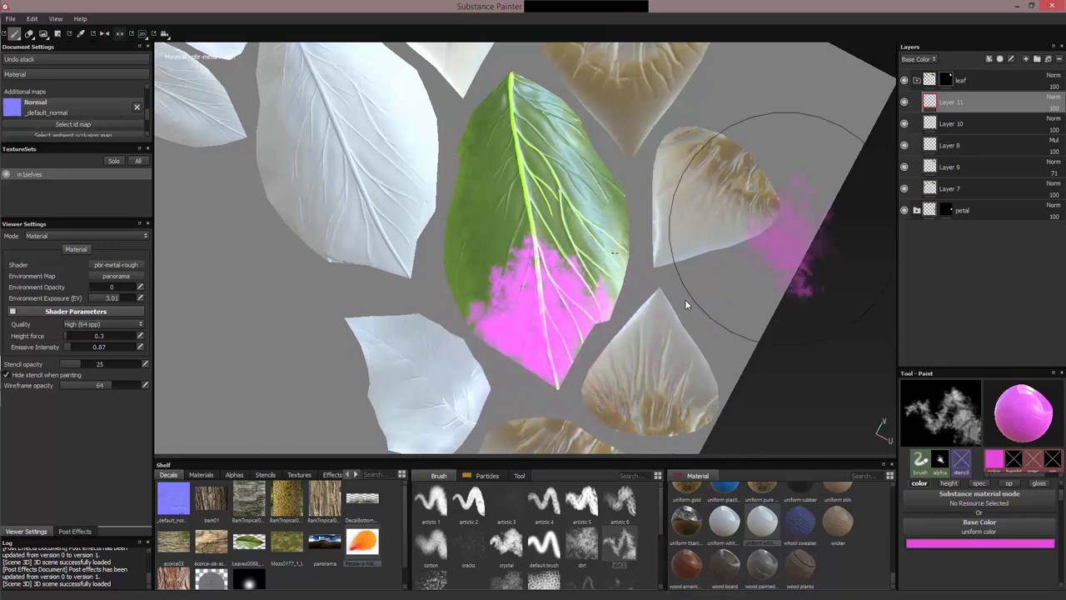
Set Layer 11's blending mode to linear dodge (Ldge) and its opacity to 34.
click(1055, 98)
click(1033, 234)
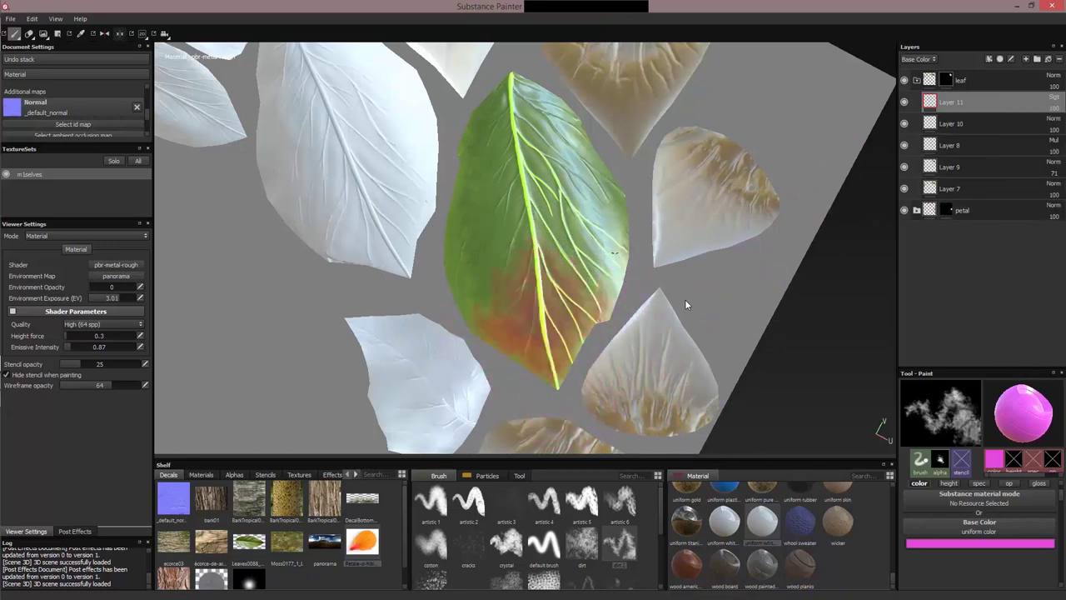
click(1054, 97)
click(1037, 213)
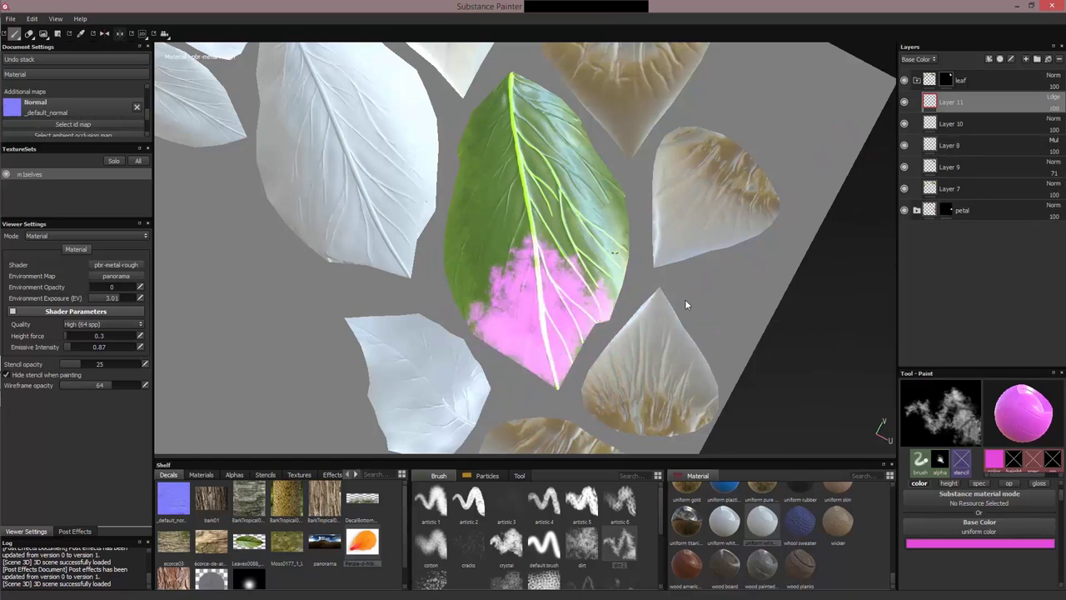
text(28)
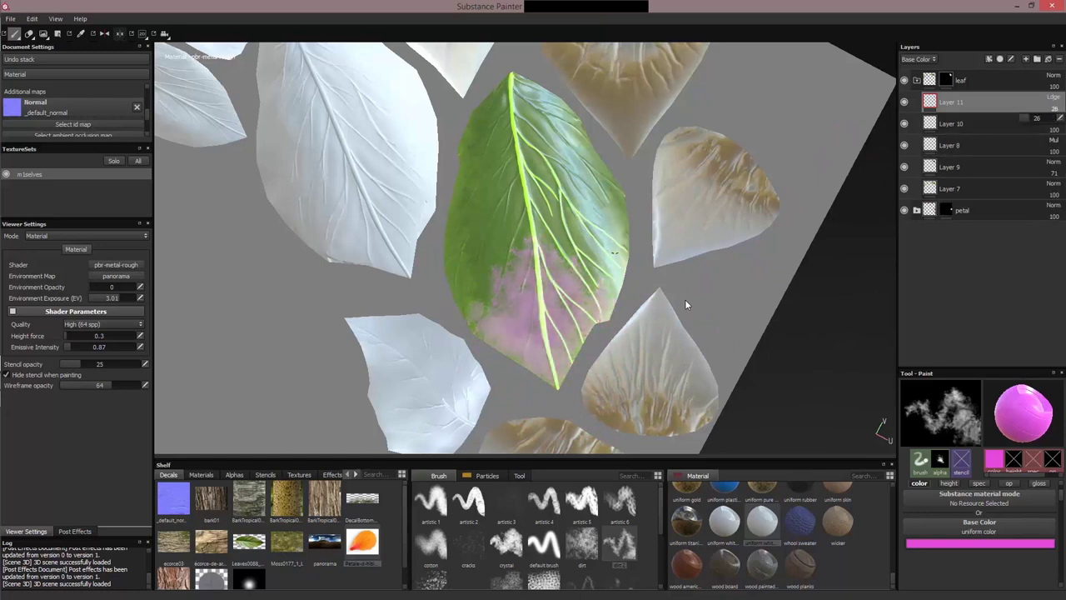
drag(1030, 118, 1036, 119)
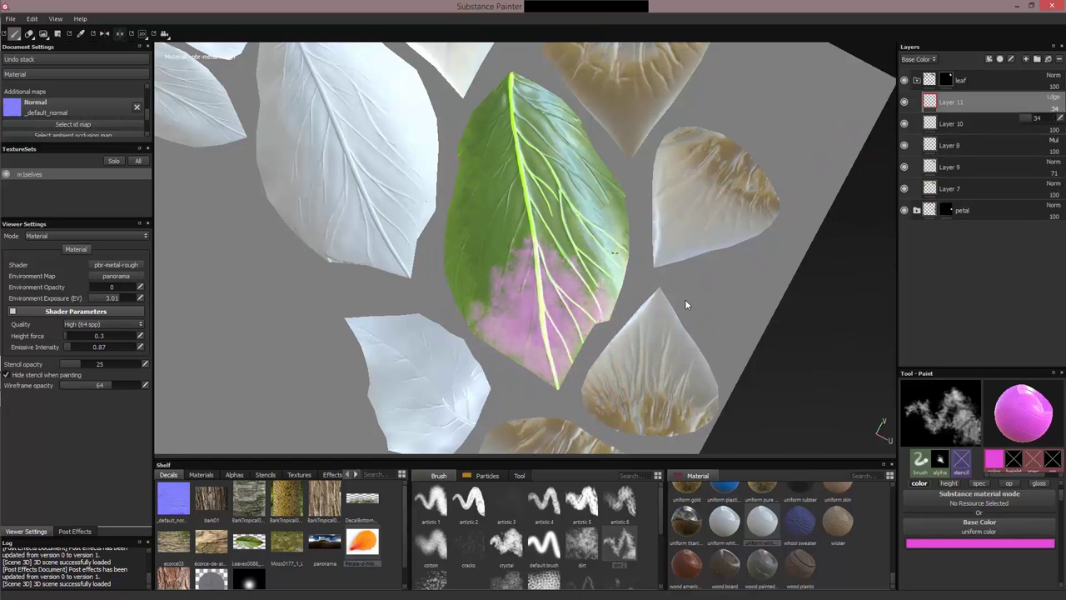
Erase the upper edge of the pink patch with the dirt brush to break up its transition into the green.
key(e)
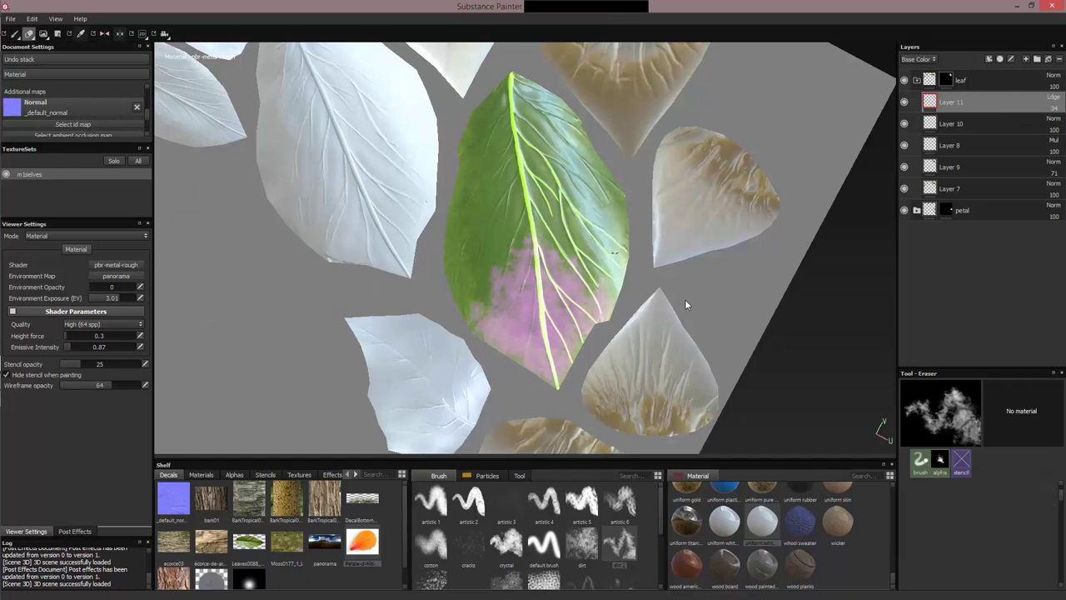
click(583, 546)
mouse_move(527, 224)
mouse_down()
mouse_move(433, 310)
mouse_move(476, 403)
mouse_move(491, 375)
mouse_move(462, 250)
mouse_move(491, 225)
mouse_move(550, 233)
mouse_move(666, 326)
mouse_move(540, 206)
mouse_move(569, 305)
mouse_move(698, 342)
mouse_up()
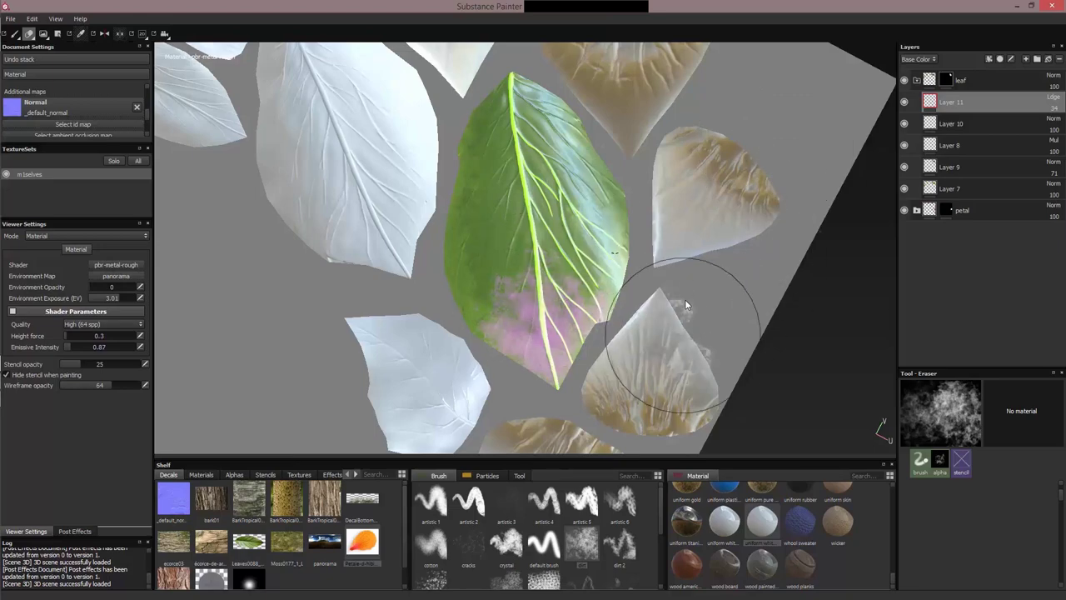
Show only the 3D view and inspect the textured leaf on the whole creature from several sides.
key(F1)
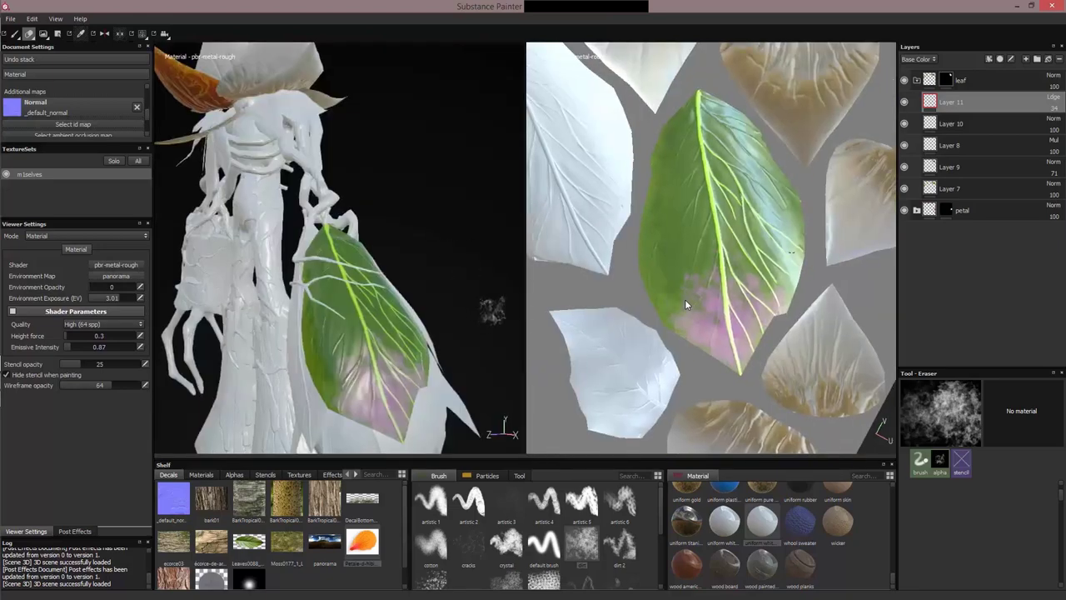
key(F2)
mouse_move(668, 315)
alt+mouse_down()
mouse_move(754, 309)
mouse_move(650, 314)
mouse_move(685, 305)
alt+mouse_up()
alt+drag(603, 261, 676, 209)
alt+right_drag(676, 209, 707, 235)
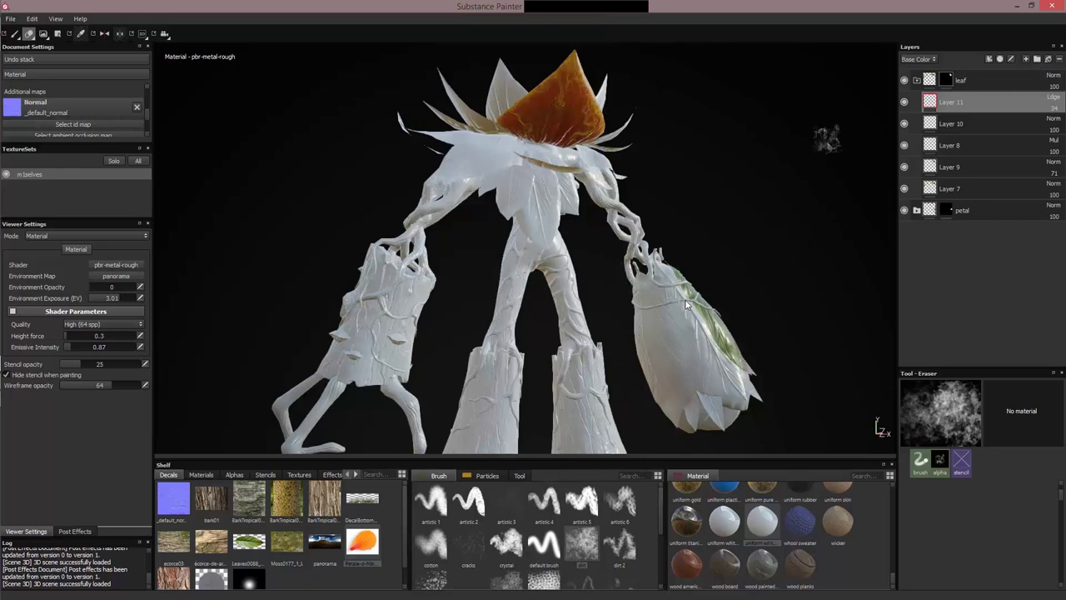
alt+drag(793, 244, 680, 300)
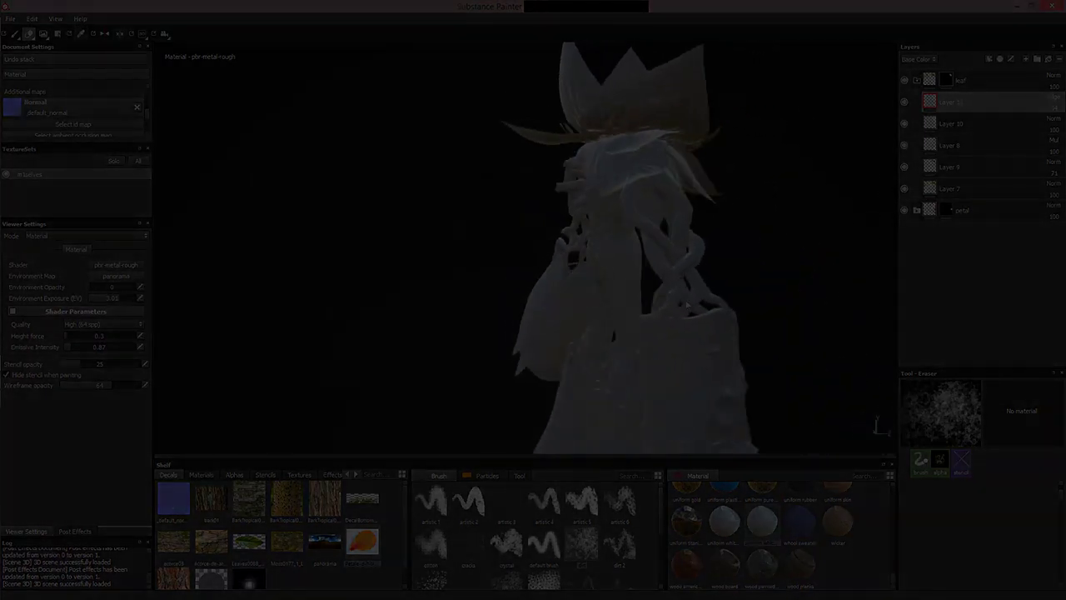